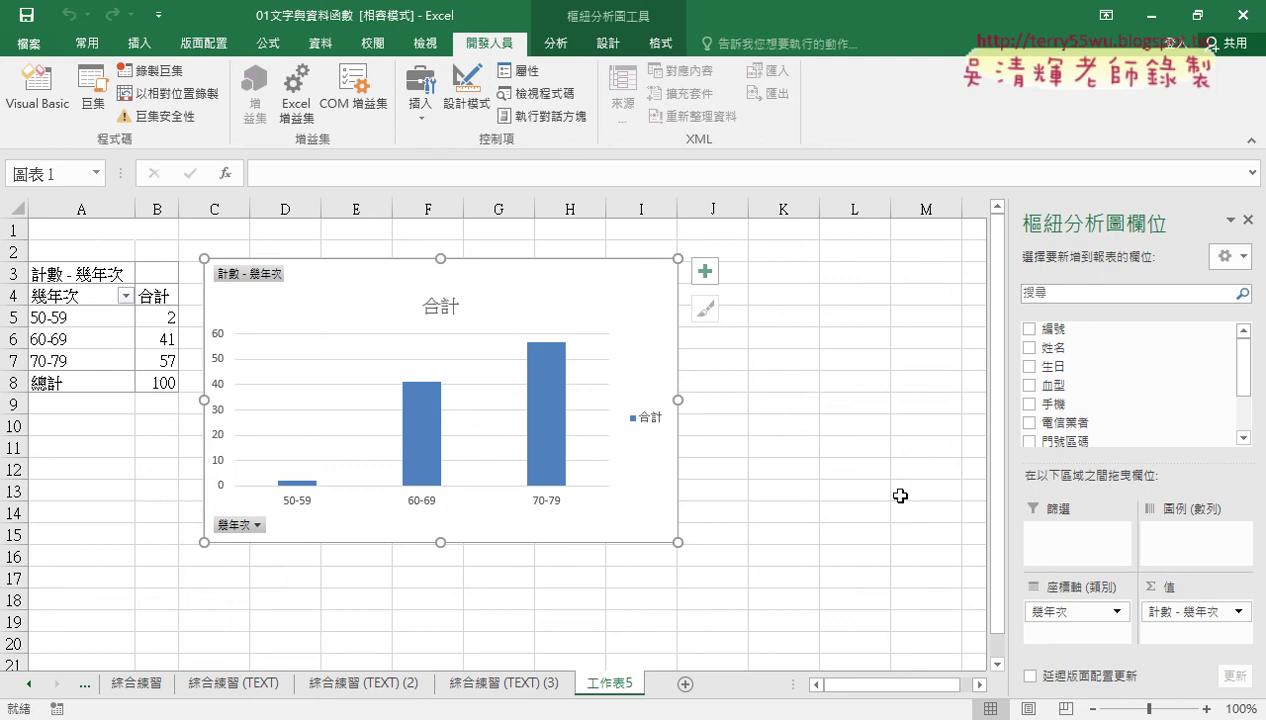
# Inspect the summary settings of the 計數 - 幾年次 count field without changing them
pyautogui.click(1212, 610)
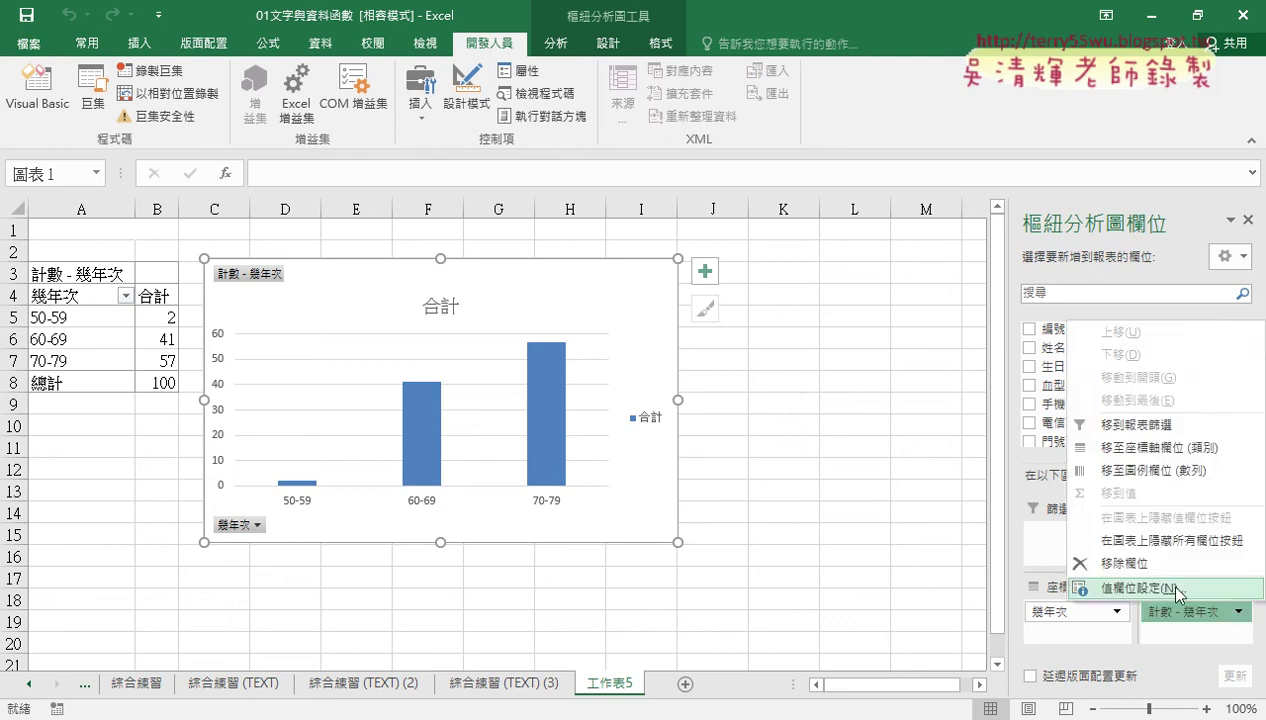
pyautogui.click(1124, 590)
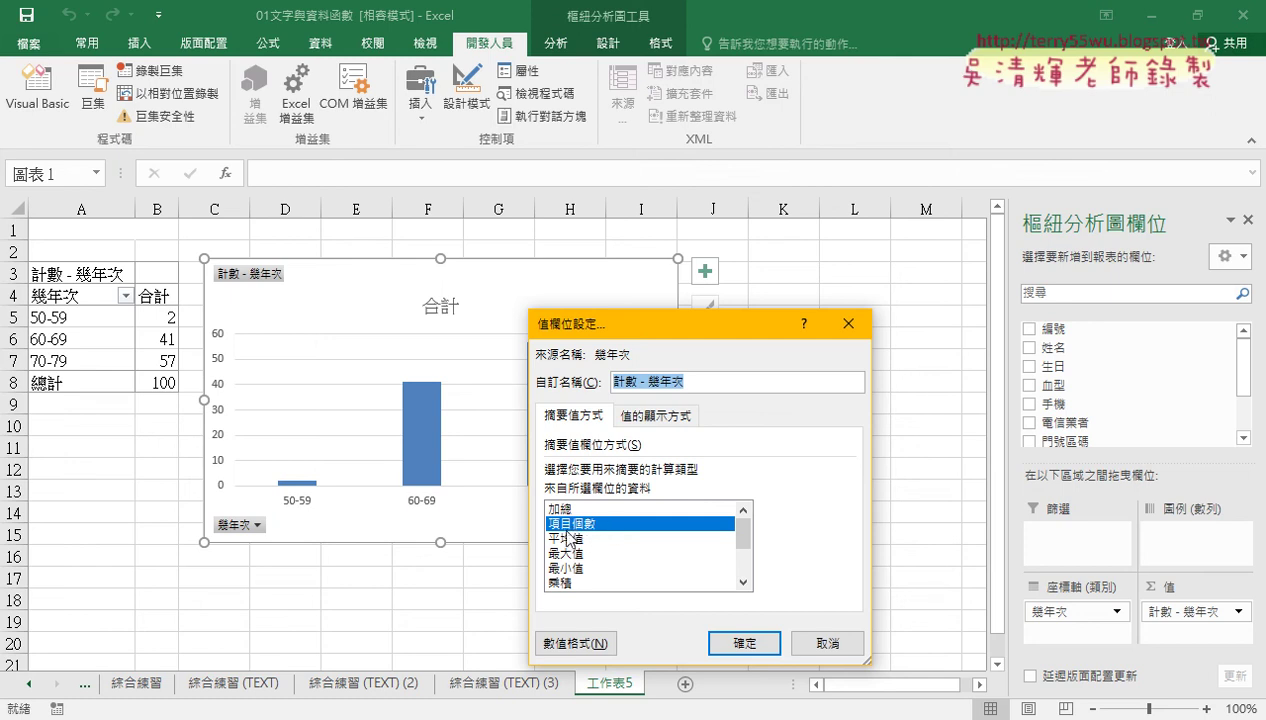
pyautogui.click(826, 643)
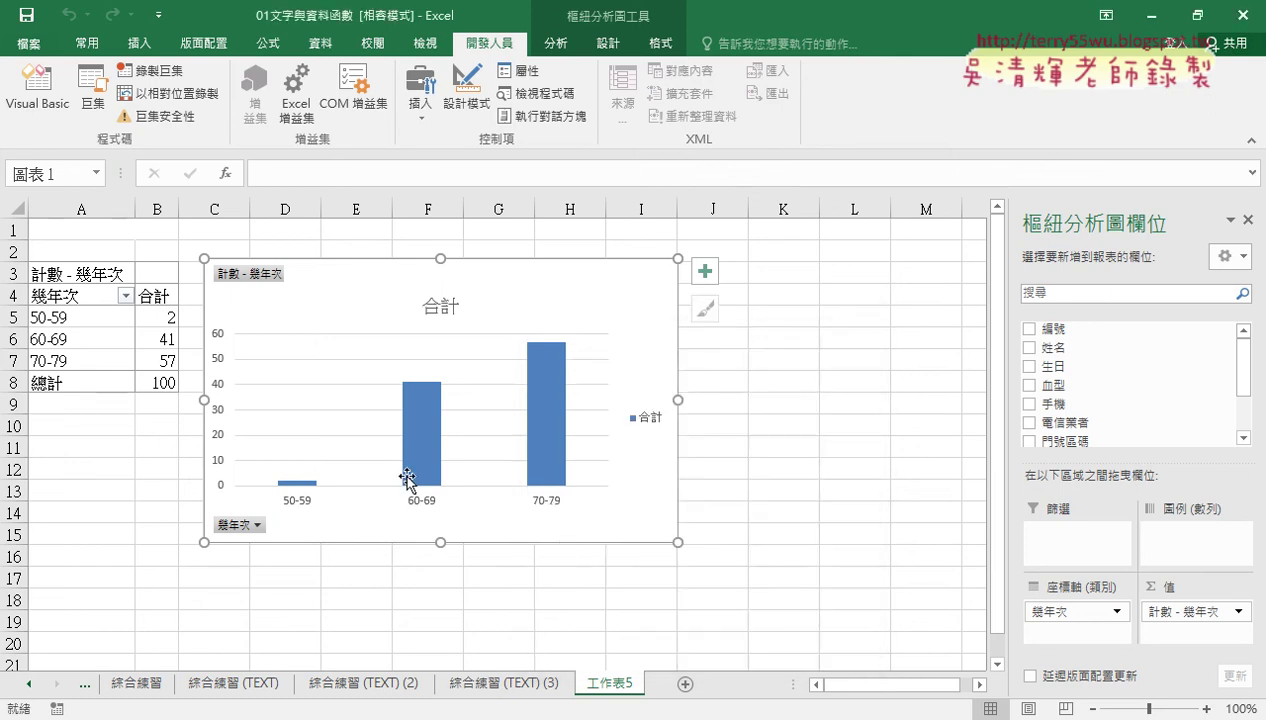
# Check the 幾年次 birth-year grouping, an interval of 10, and leave it unchanged
pyautogui.click(82, 294)
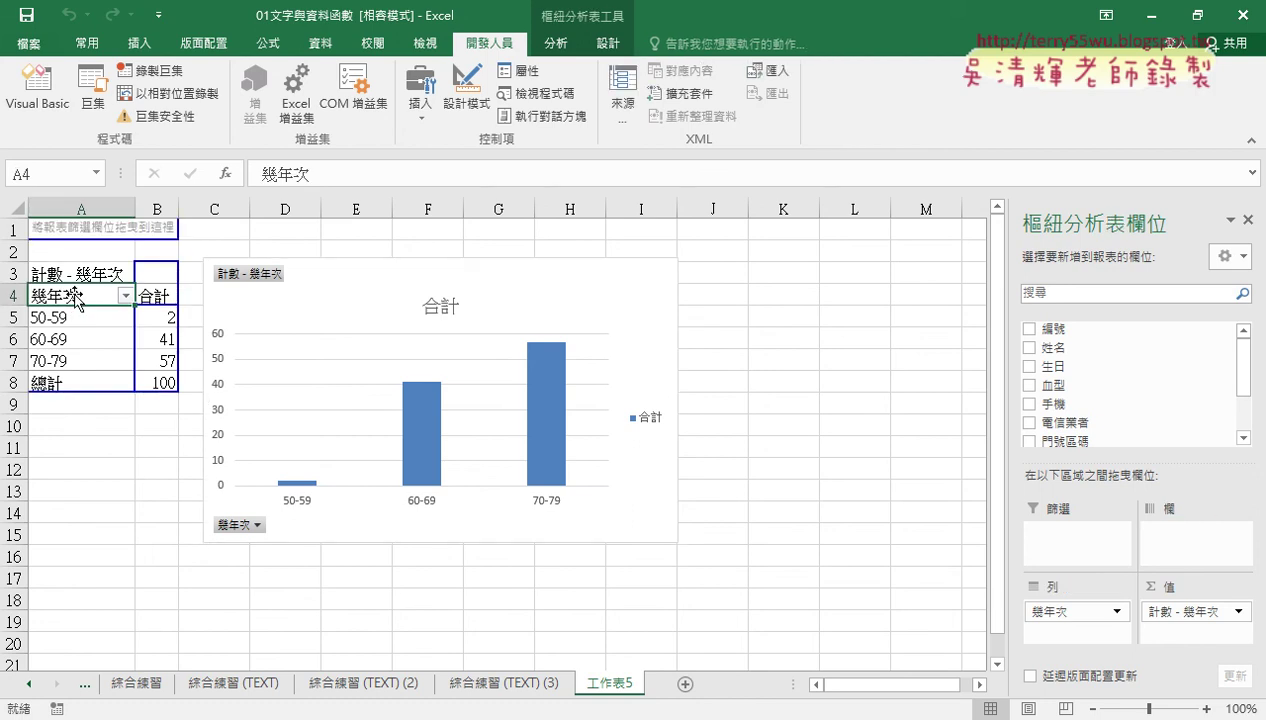
pyautogui.moveTo(77, 298); pyautogui.dragTo(92, 332)
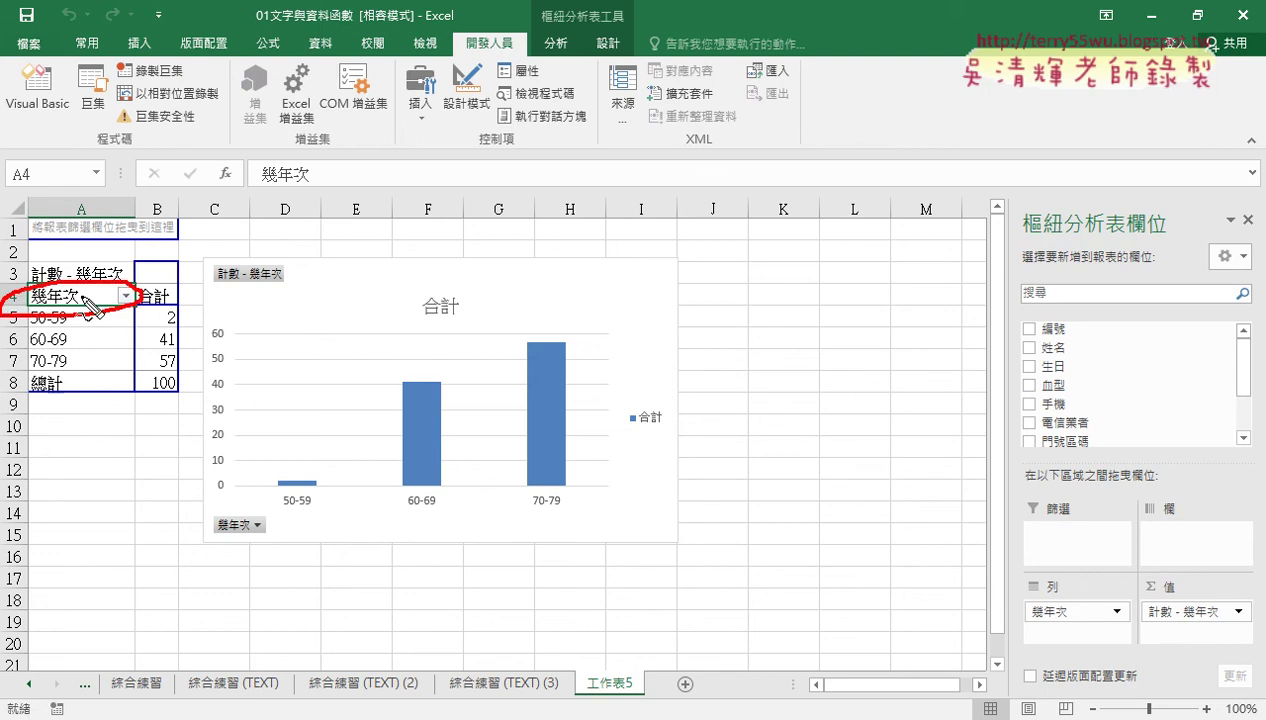
pyautogui.press('Escape')
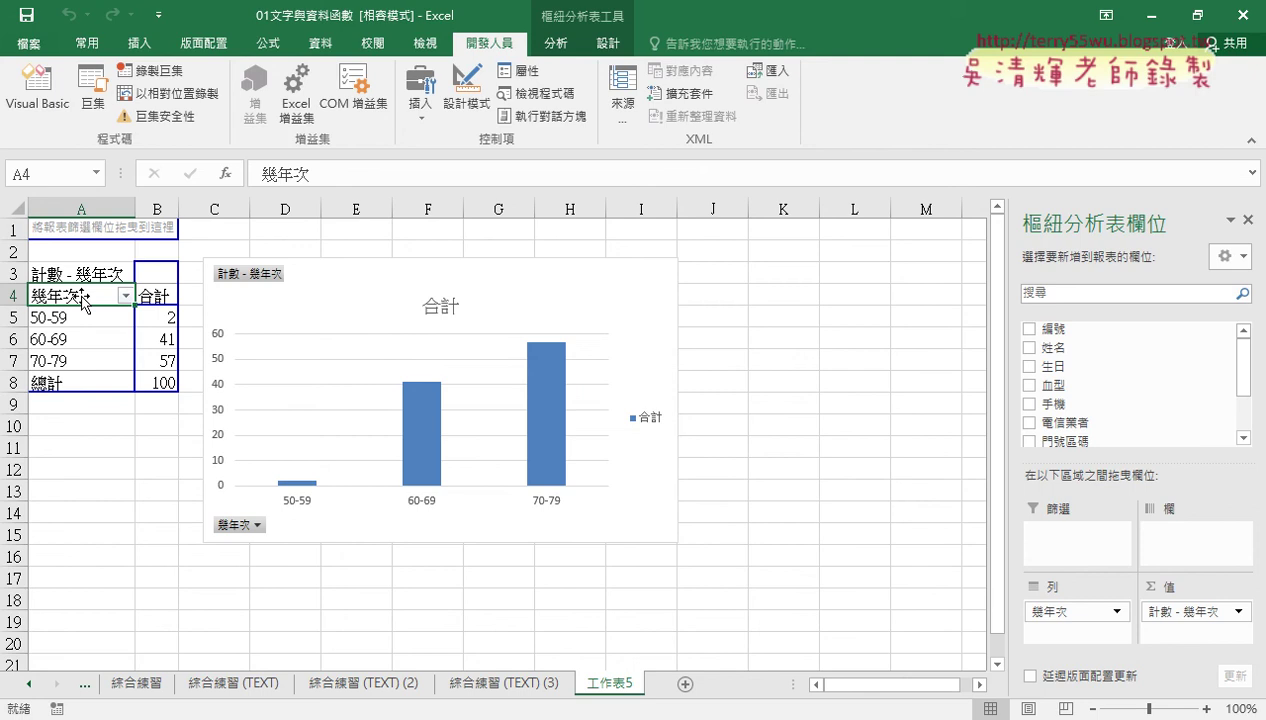
pyautogui.rightClick(83, 297)
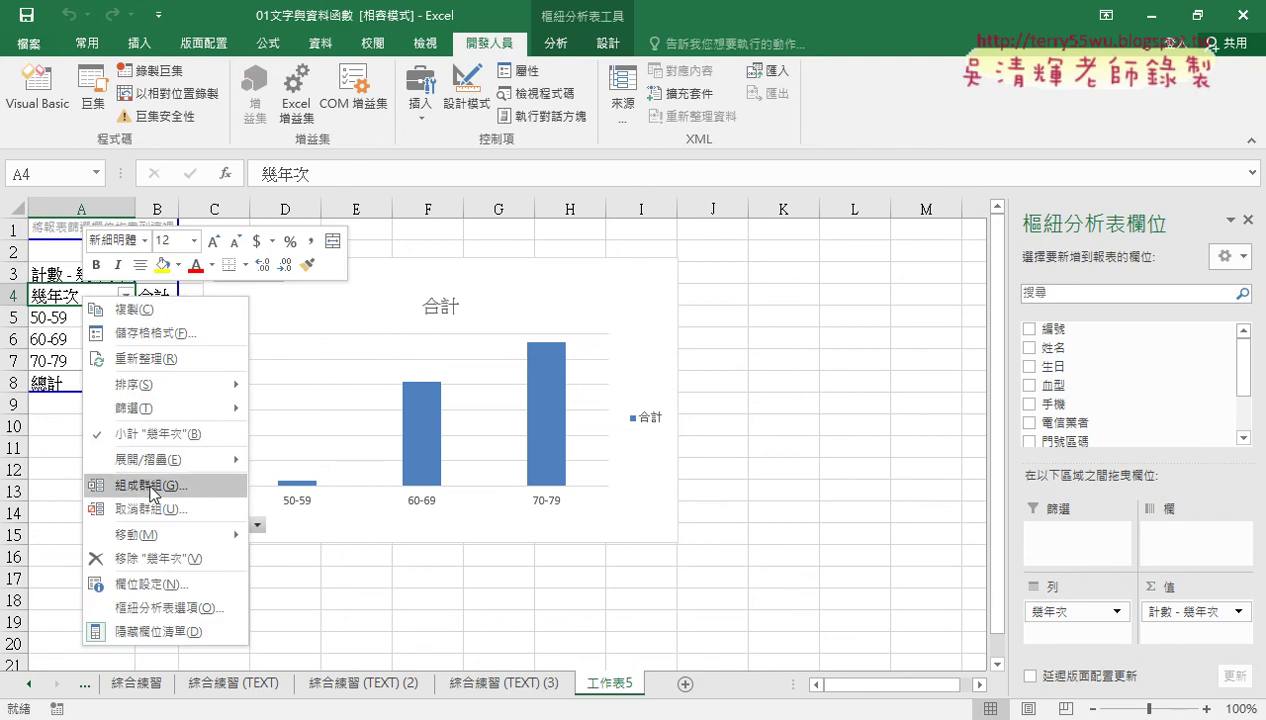
pyautogui.click(160, 485)
pyautogui.moveTo(251, 299); pyautogui.dragTo(277, 273)
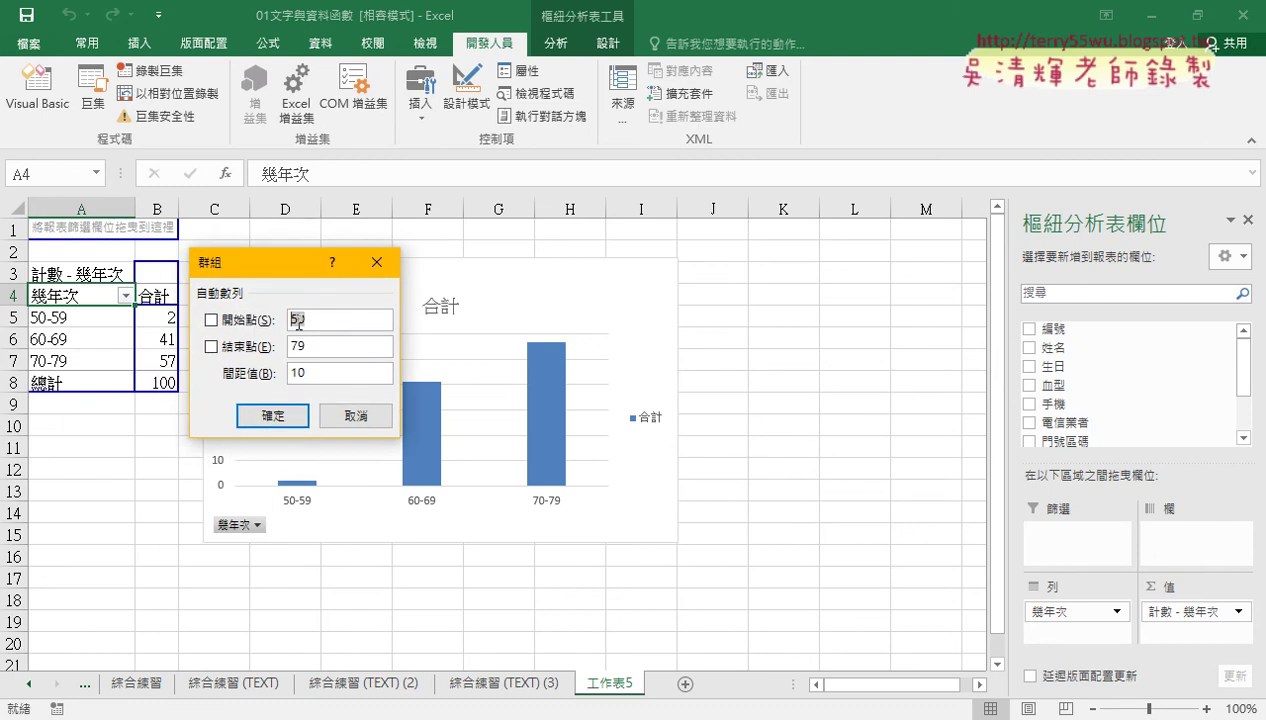
pyautogui.click(292, 372)
pyautogui.click(374, 417)
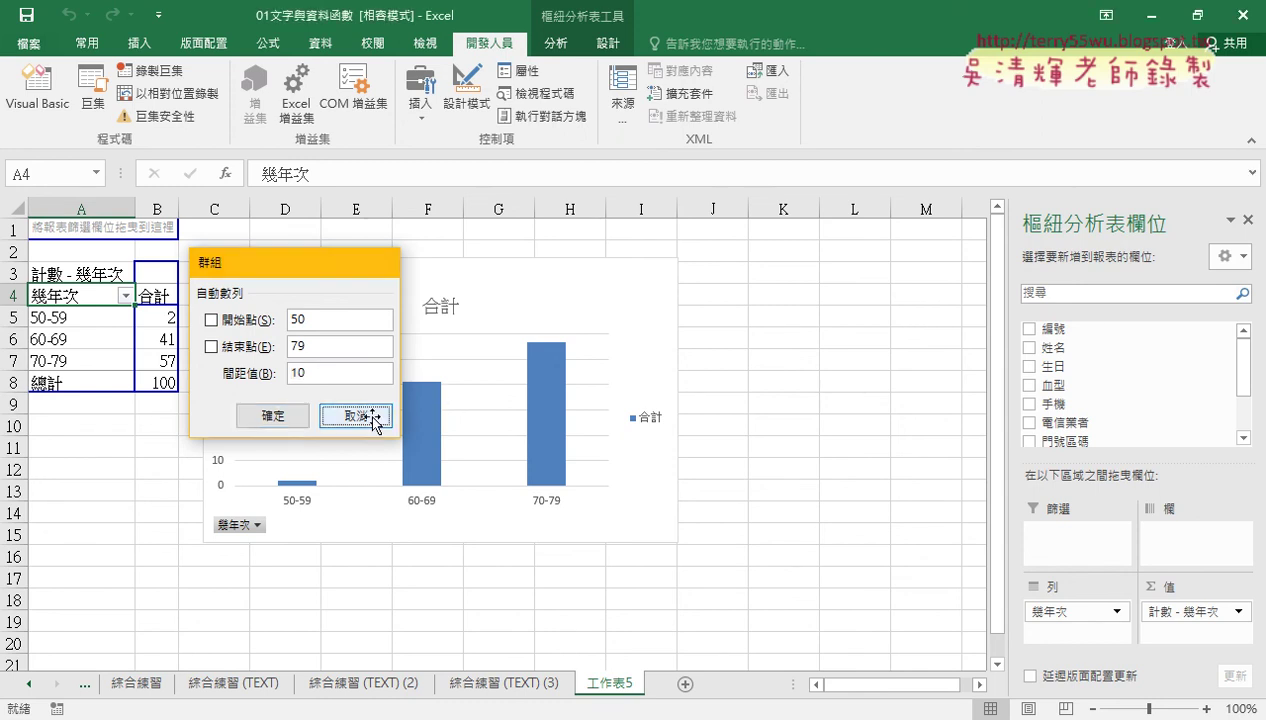
# On the 綜合練習 (TEXT) (3) sheet, show I2's formula and the Home Clear options
pyautogui.click(502, 685)
pyautogui.click(807, 253)
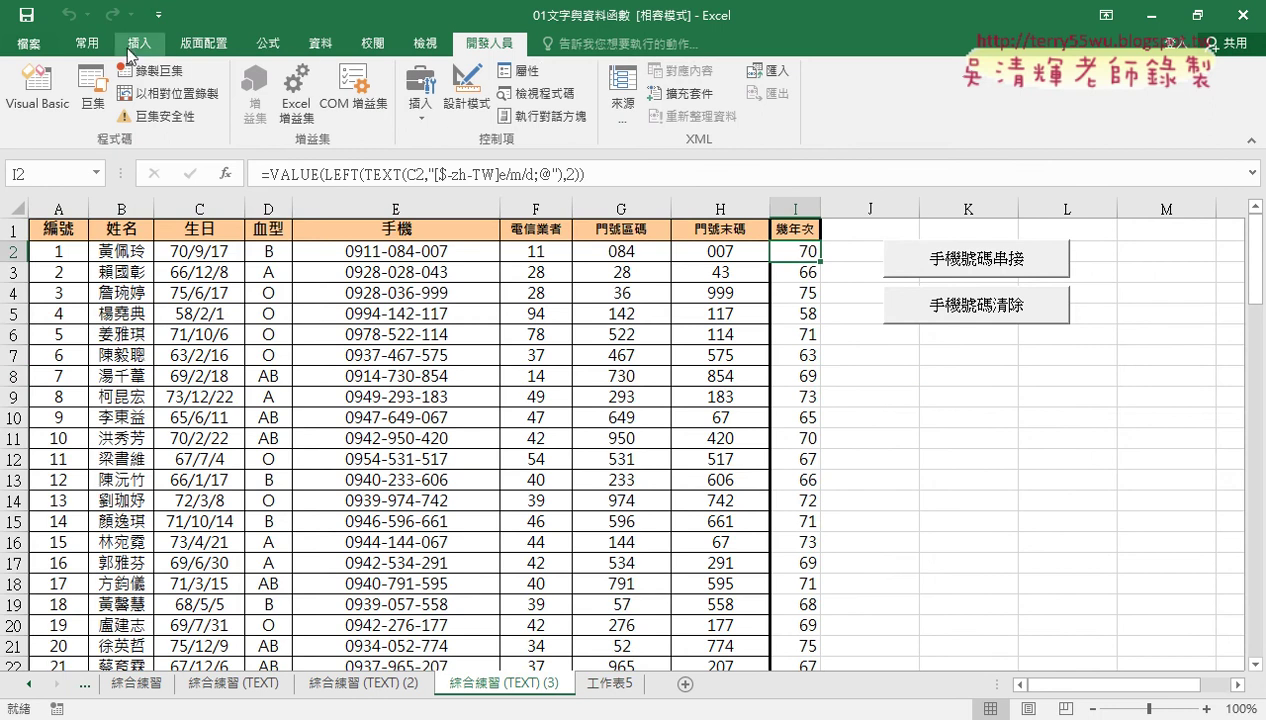
pyautogui.click(90, 44)
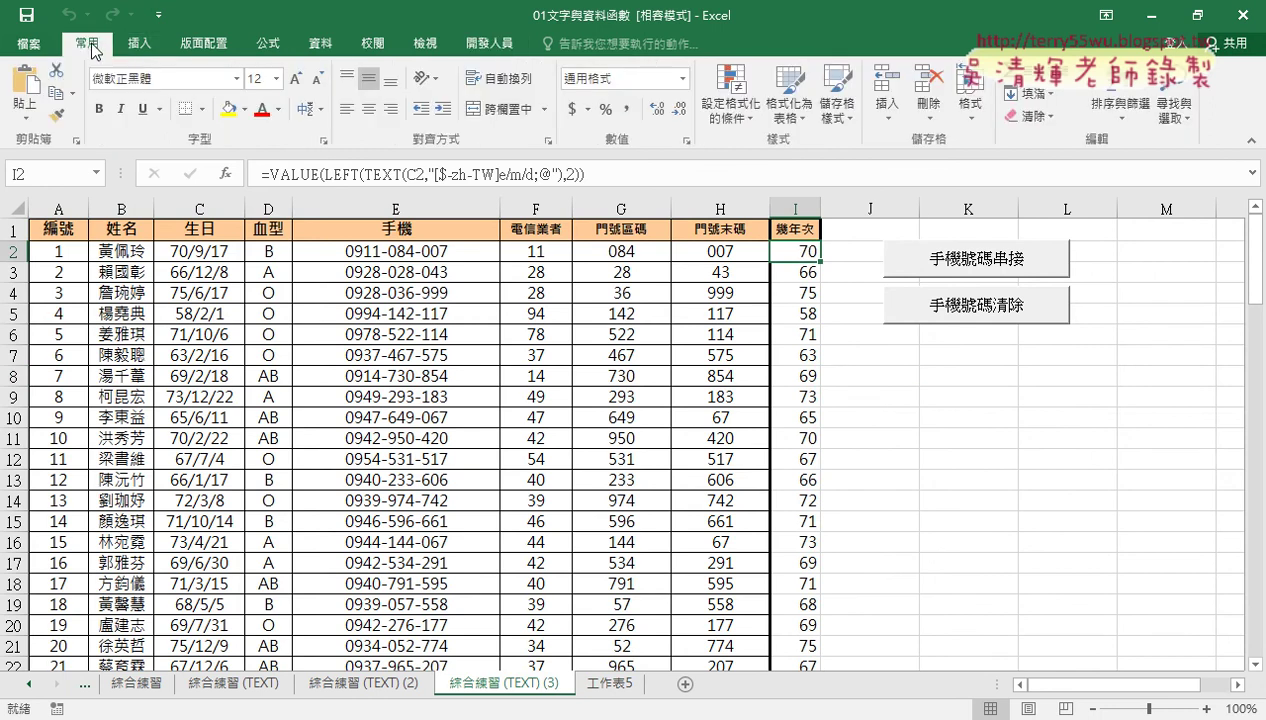
pyautogui.click(1028, 116)
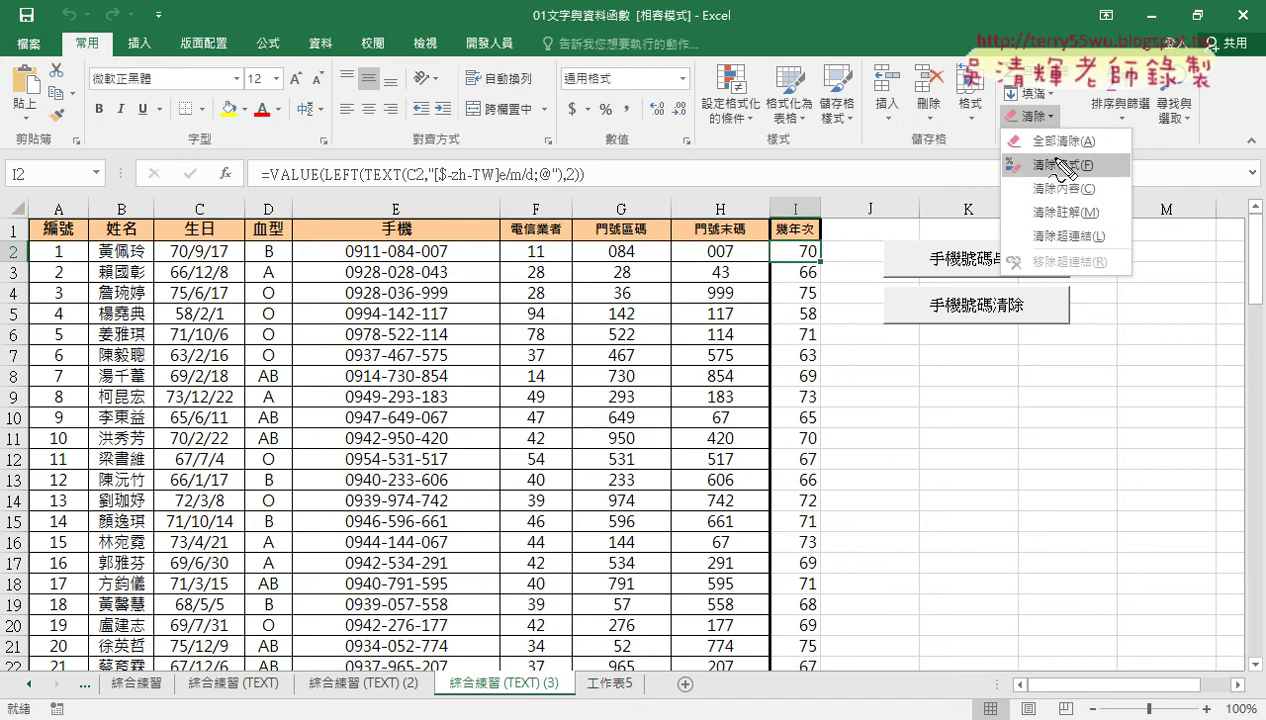
pyautogui.moveTo(826, 244); pyautogui.dragTo(812, 244)
pyautogui.moveTo(797, 201)
pyautogui.mouseDown()
pyautogui.moveTo(852, 201)
pyautogui.moveTo(792, 352)
pyautogui.mouseUp()
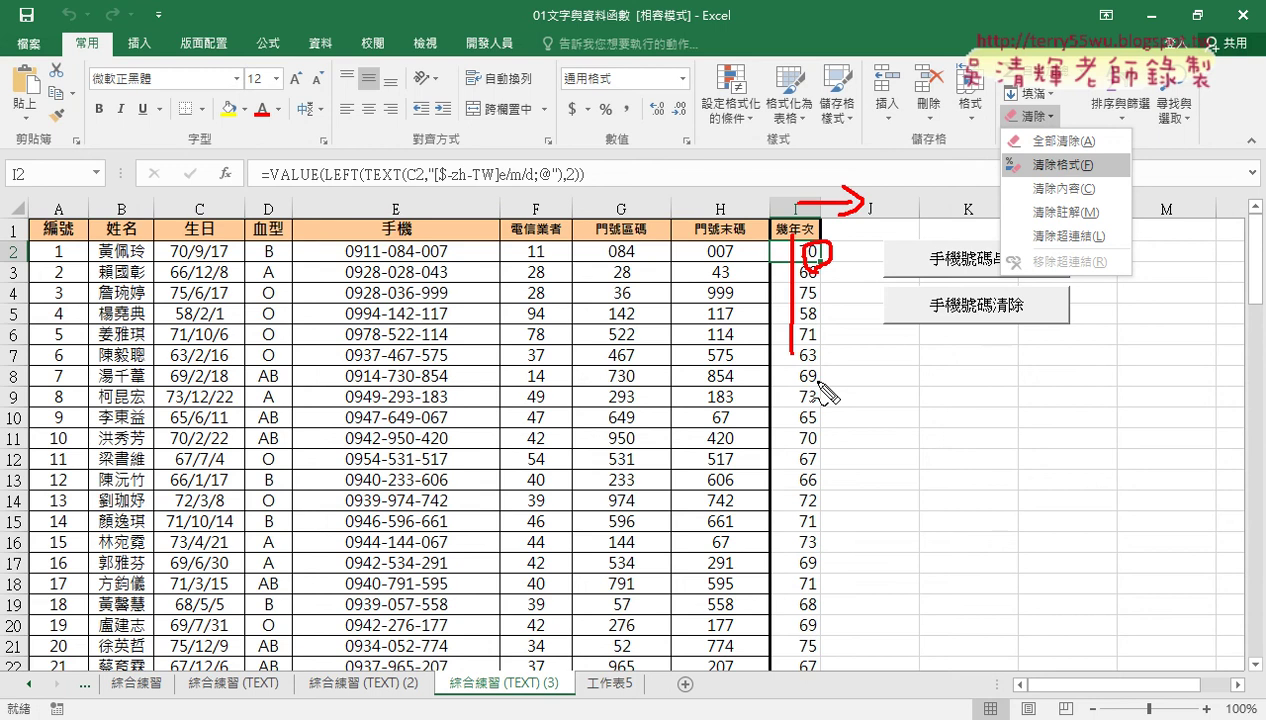
pyautogui.moveTo(818, 174)
pyautogui.mouseDown()
pyautogui.moveTo(771, 174)
pyautogui.moveTo(795, 198)
pyautogui.mouseUp()
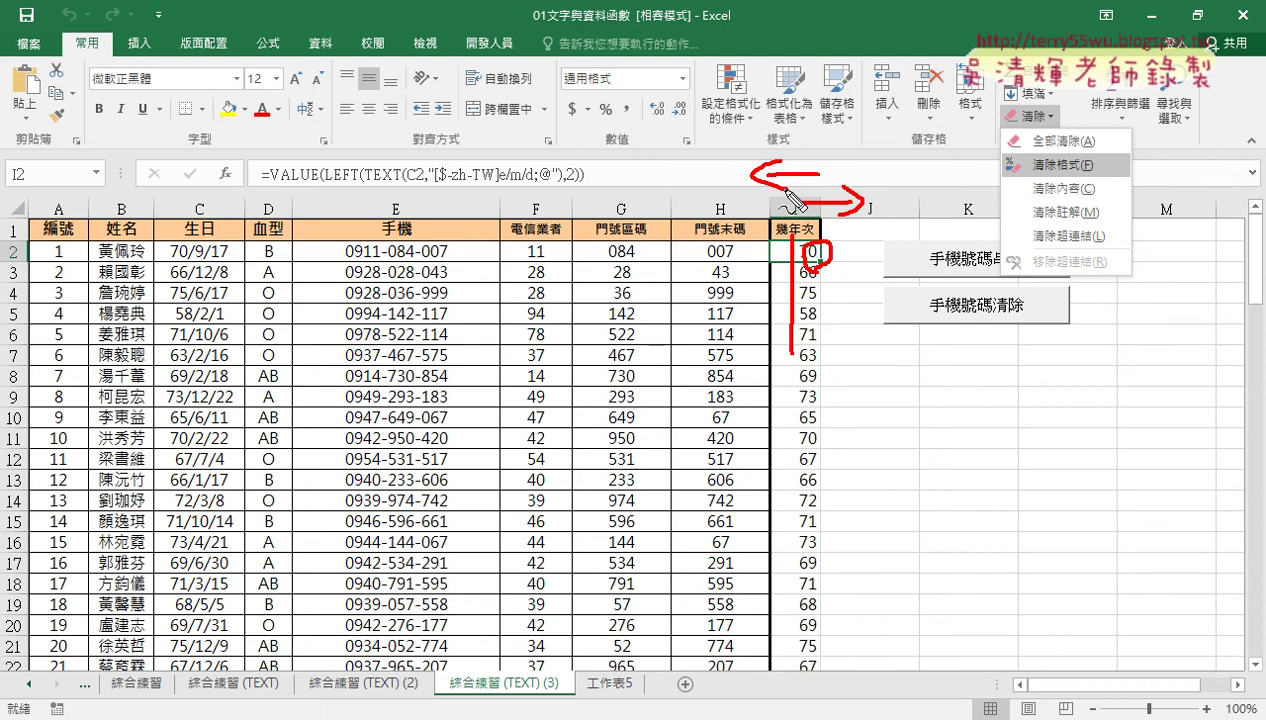
# Dismiss the Clear list, glance at 工作表5, and return to 綜合練習 (TEXT) (3)
pyautogui.press('Escape')
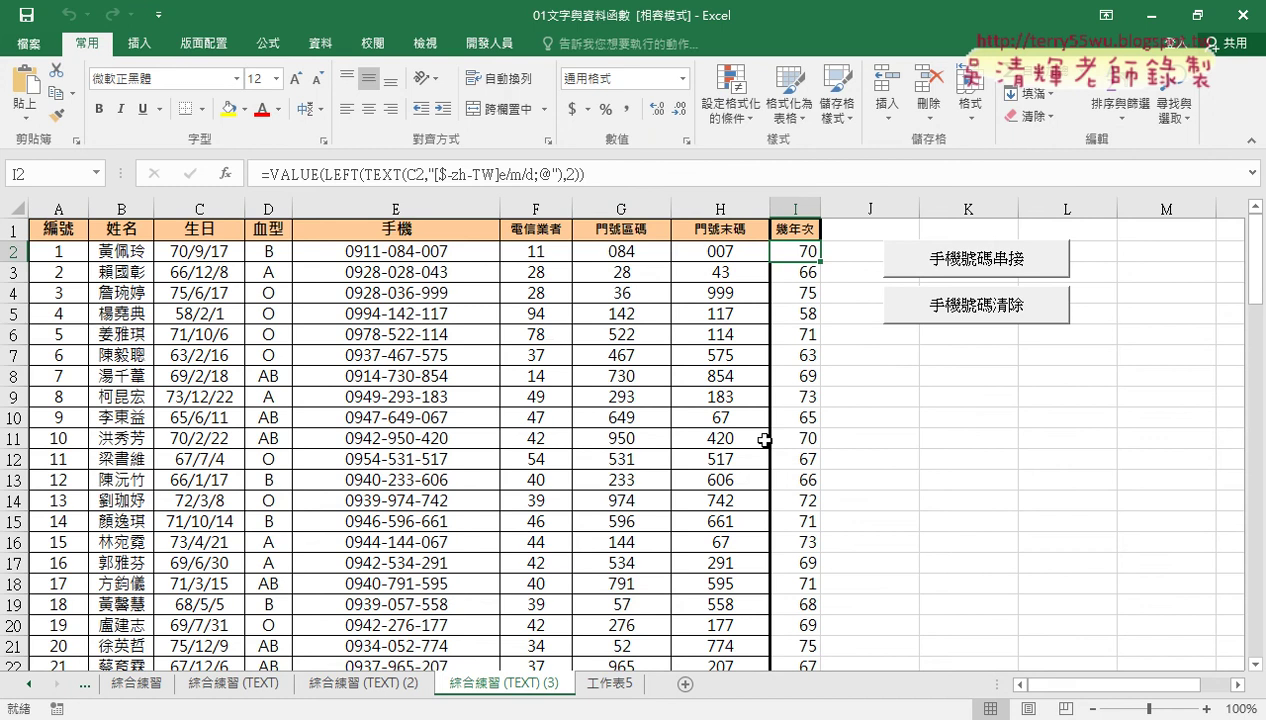
pyautogui.click(620, 687)
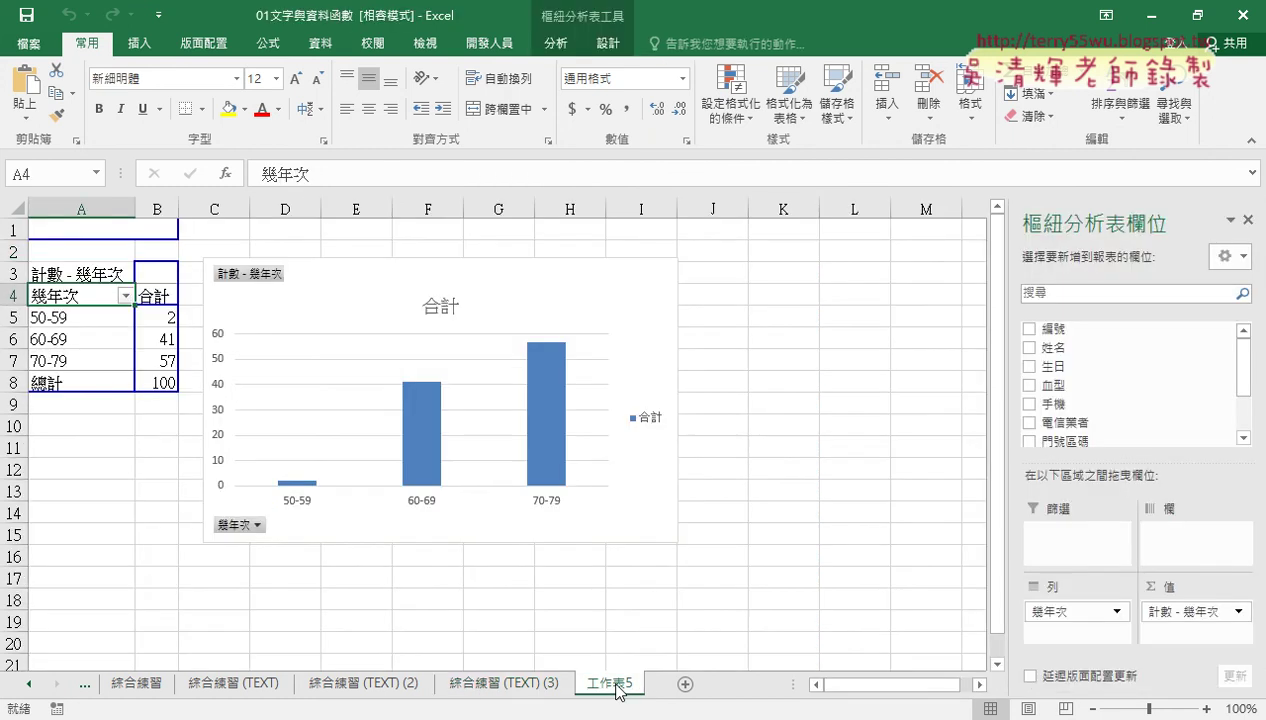
pyautogui.click(520, 686)
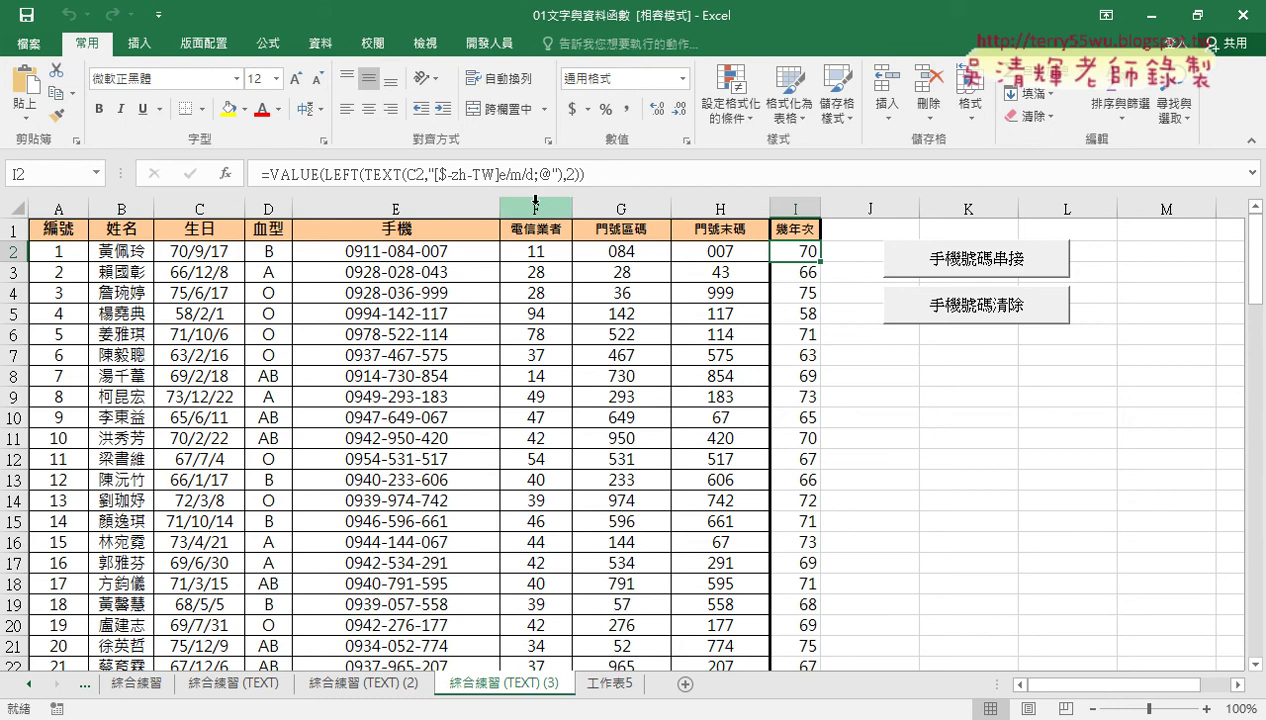
pyautogui.moveTo(536, 200); pyautogui.dragTo(706, 203)
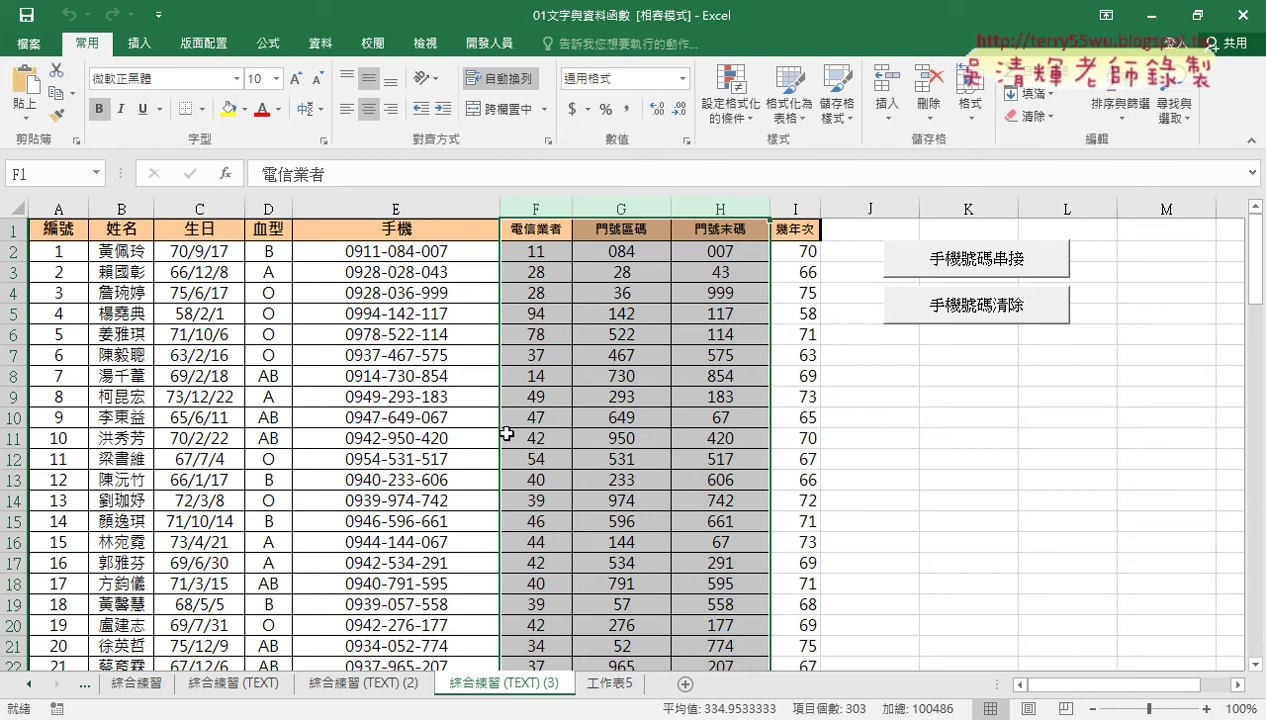
pyautogui.click(922, 375)
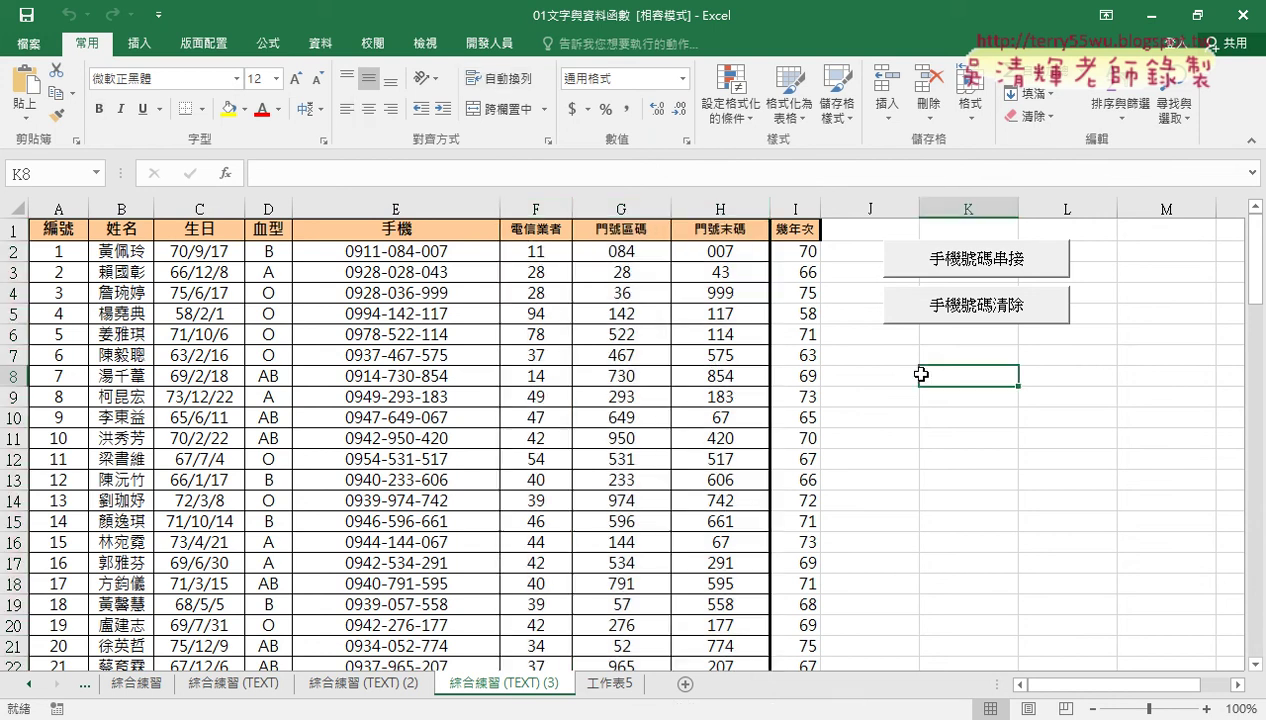
pyautogui.click(406, 251)
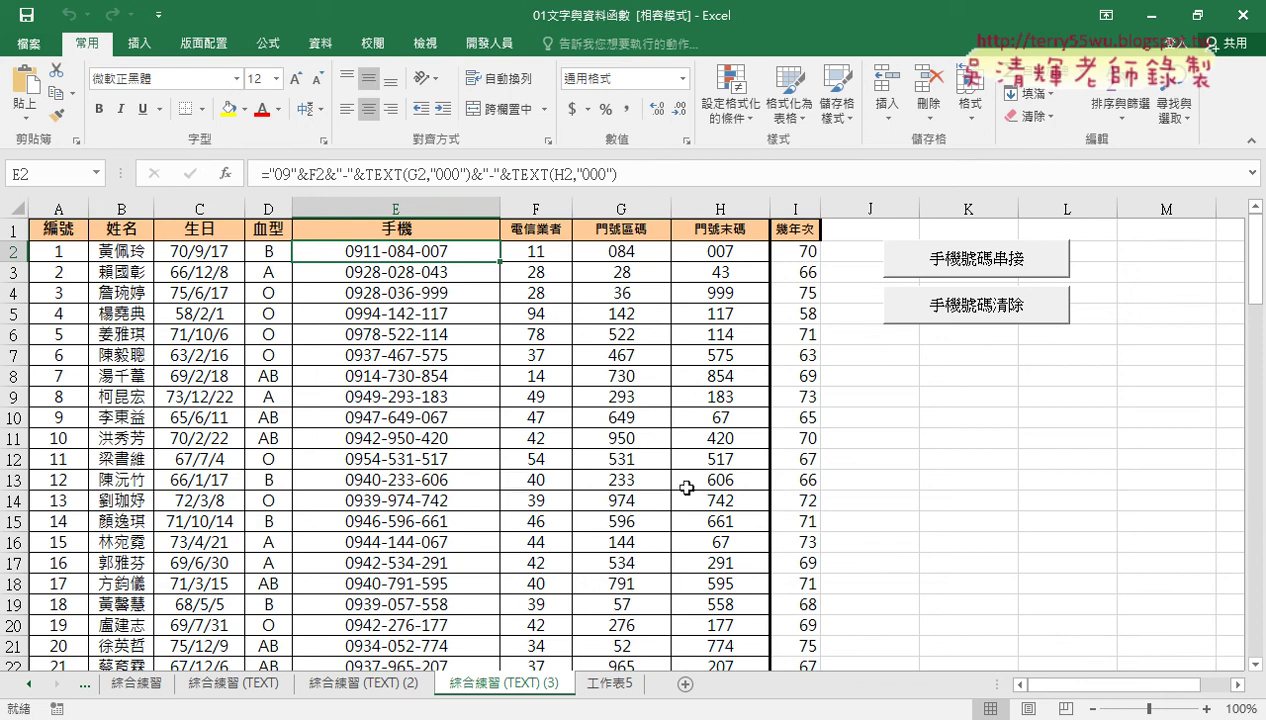
pyautogui.click(958, 499)
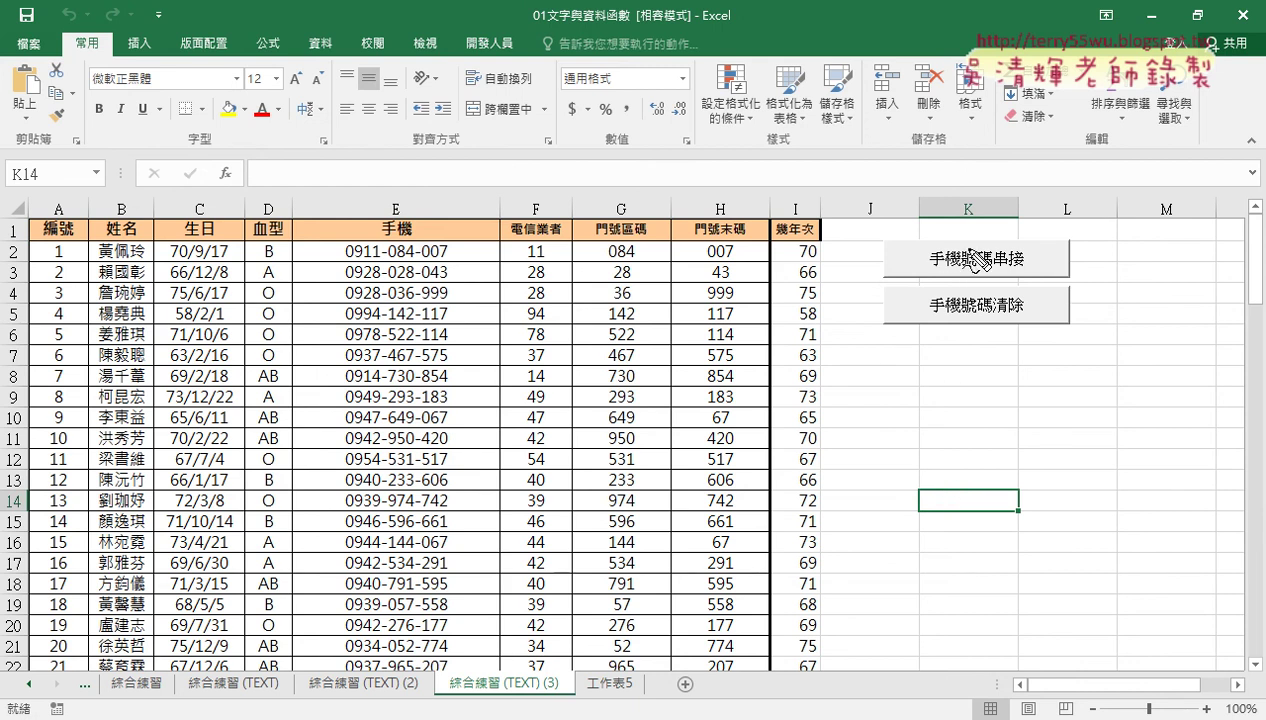
pyautogui.moveTo(1005, 358); pyautogui.dragTo(1017, 364)
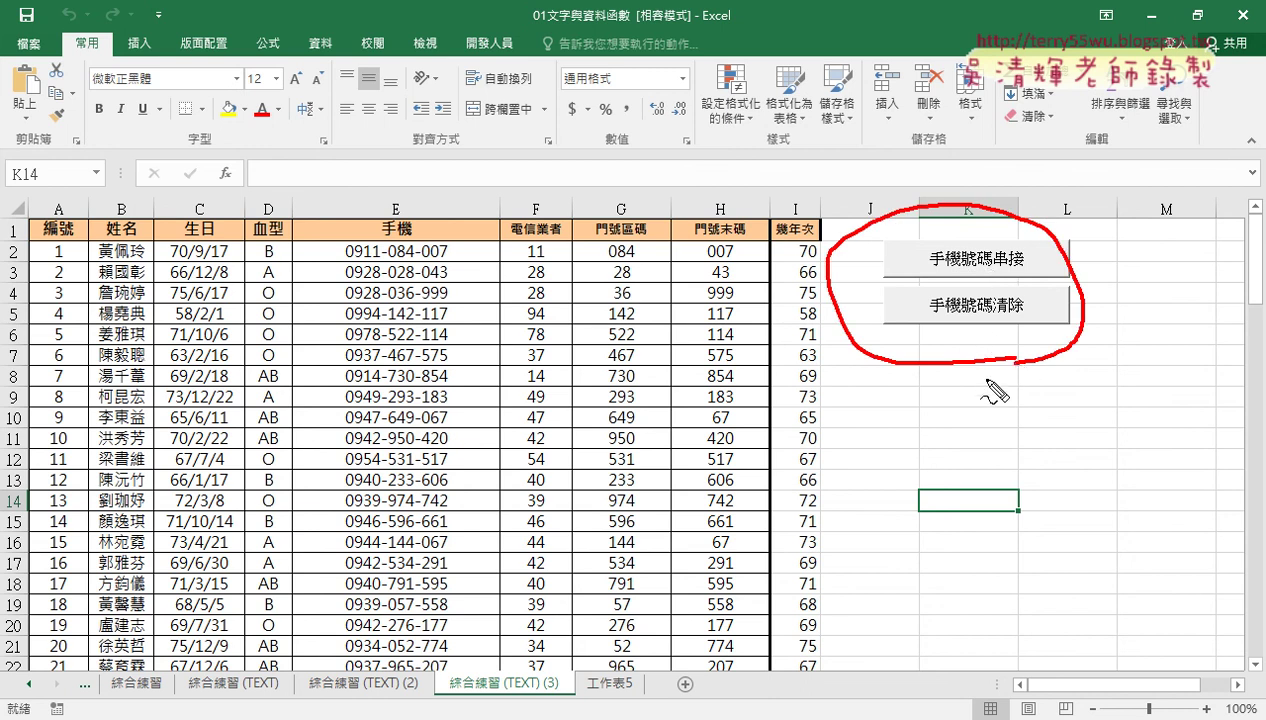
pyautogui.press('Escape')
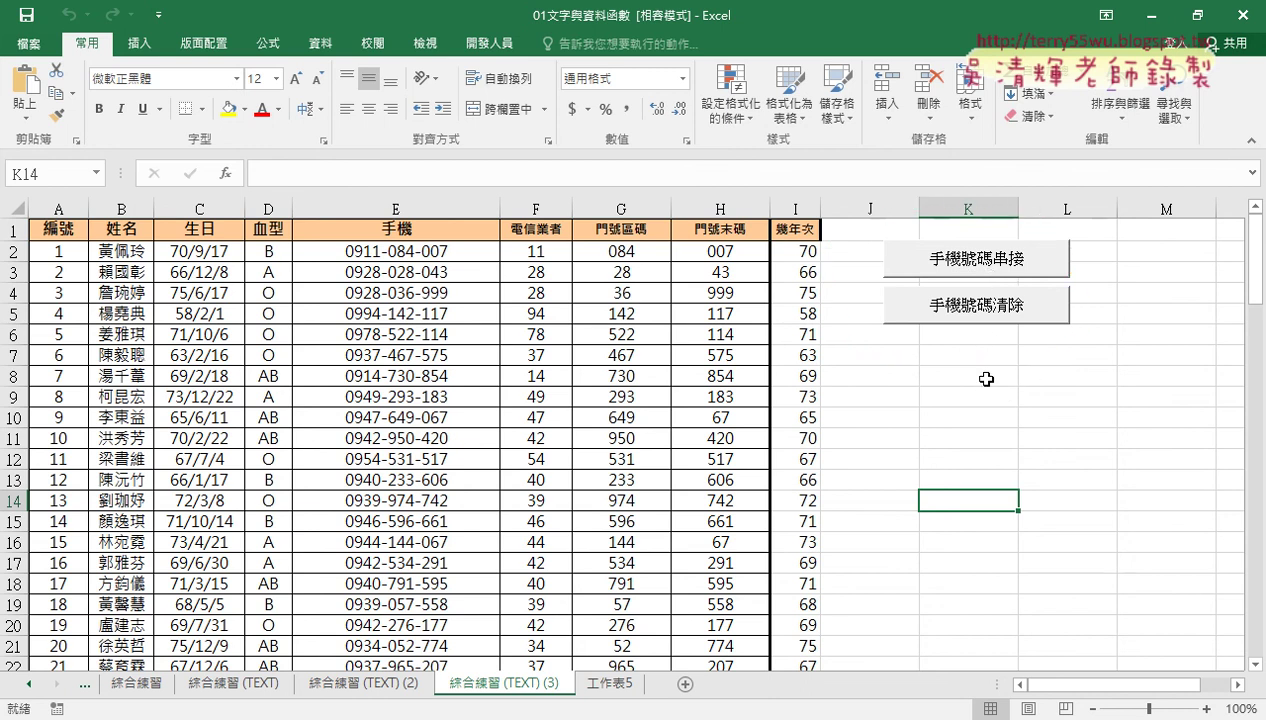
# Test the two macro buttons by clearing and refilling column E twice
pyautogui.click(966, 310)
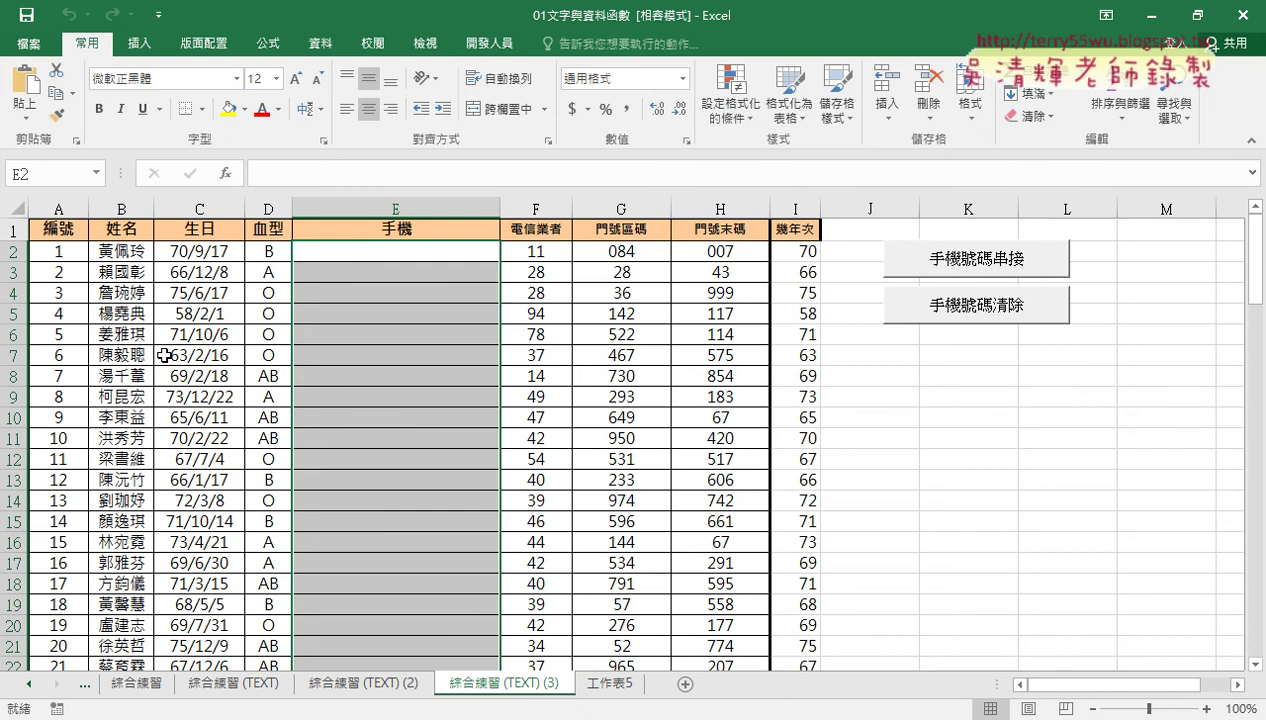
pyautogui.click(996, 266)
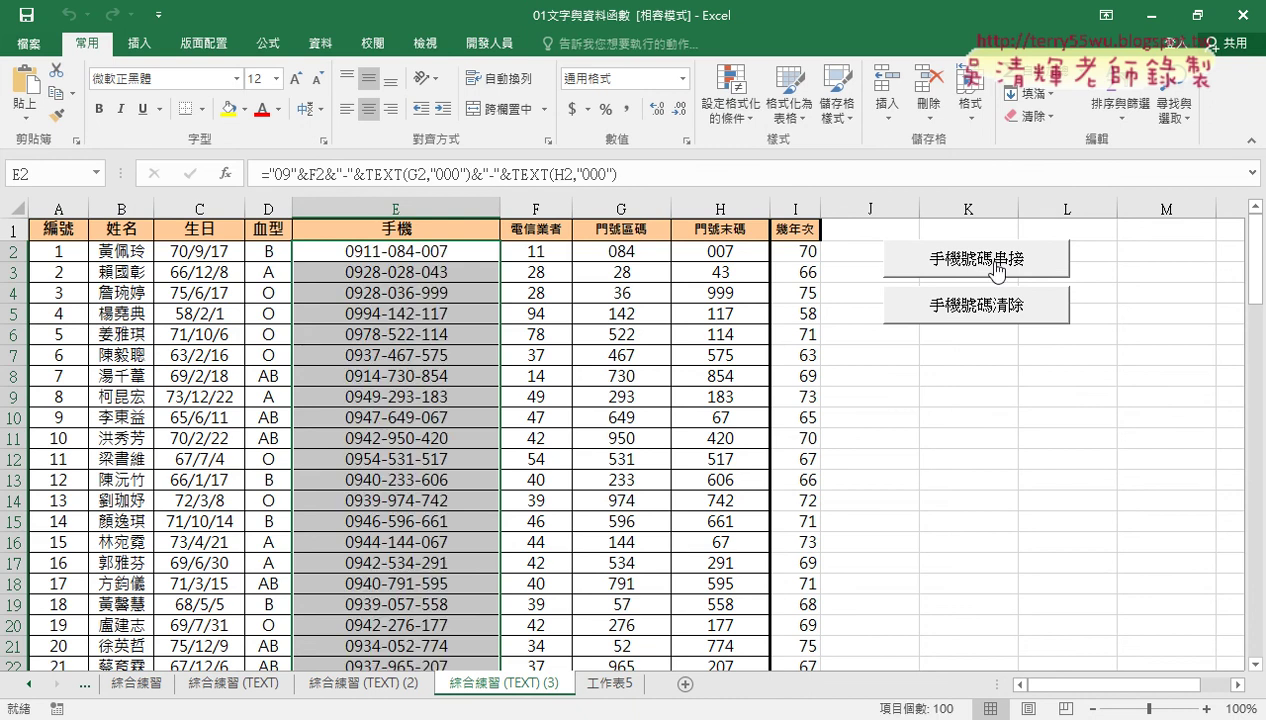
pyautogui.click(985, 304)
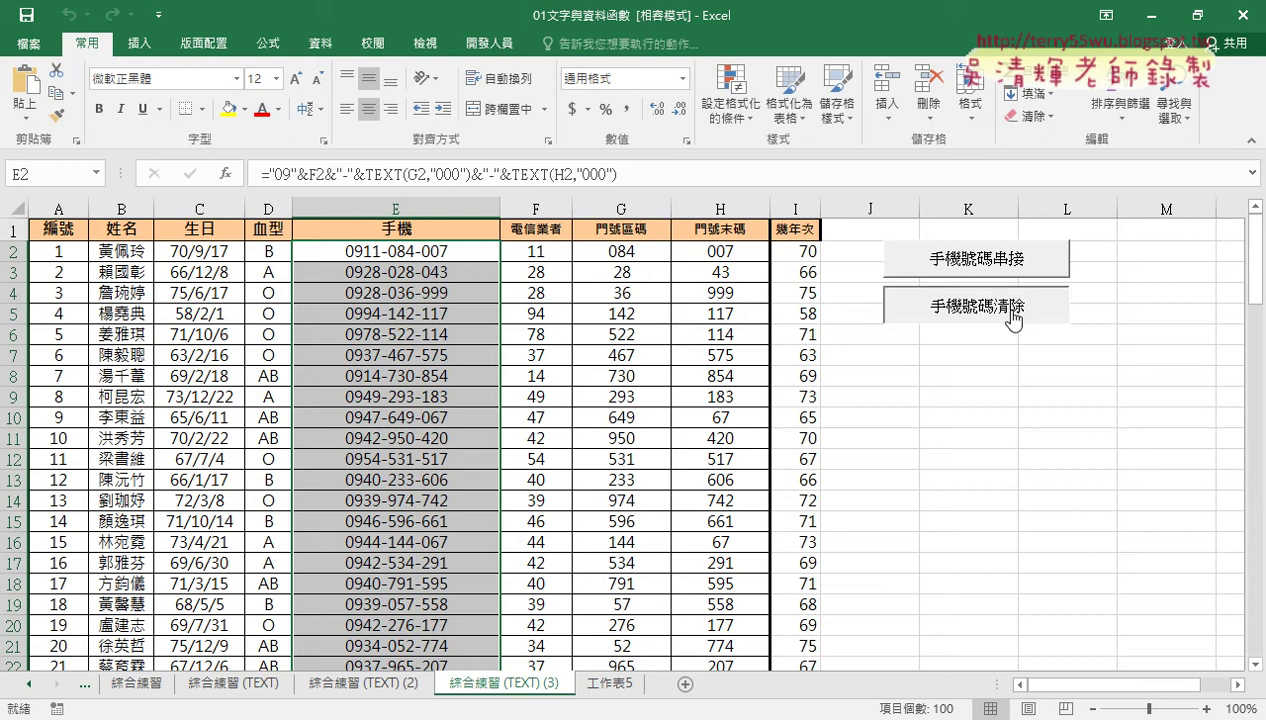
pyautogui.click(999, 261)
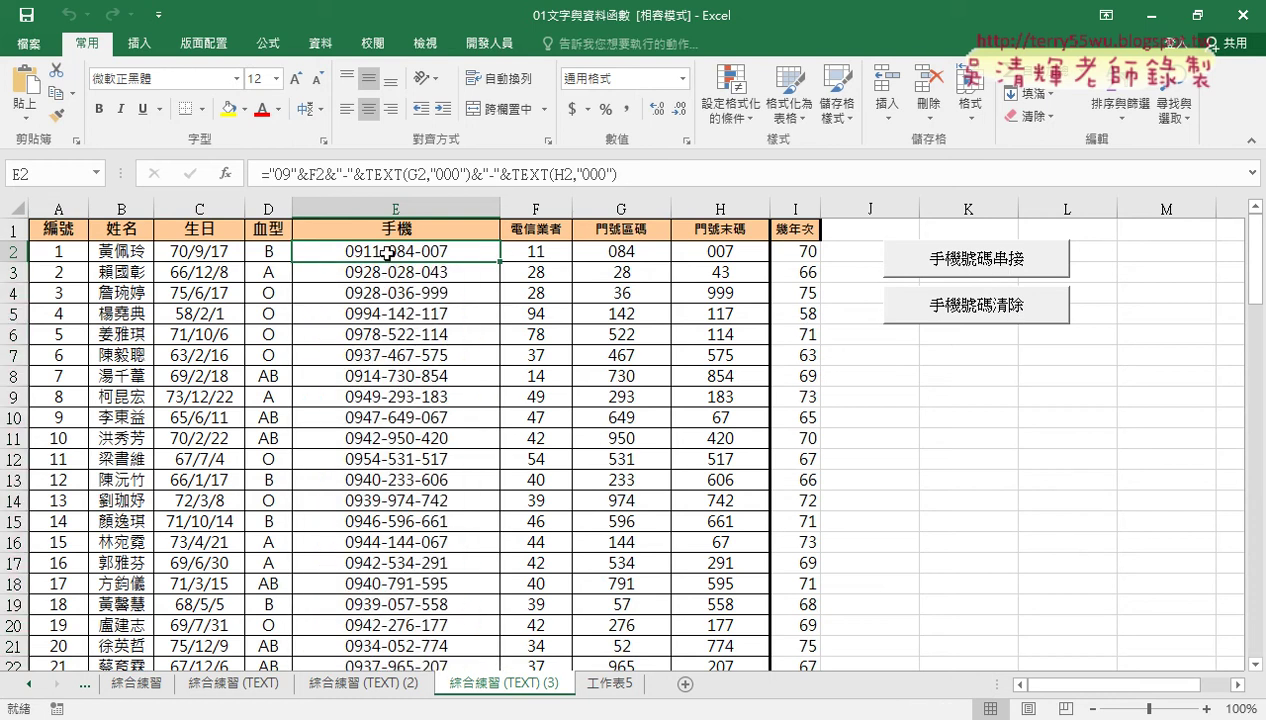
# Fill E2's phone formula down column E, then empty it with 手機號碼清除
pyautogui.doubleClick(499, 260)
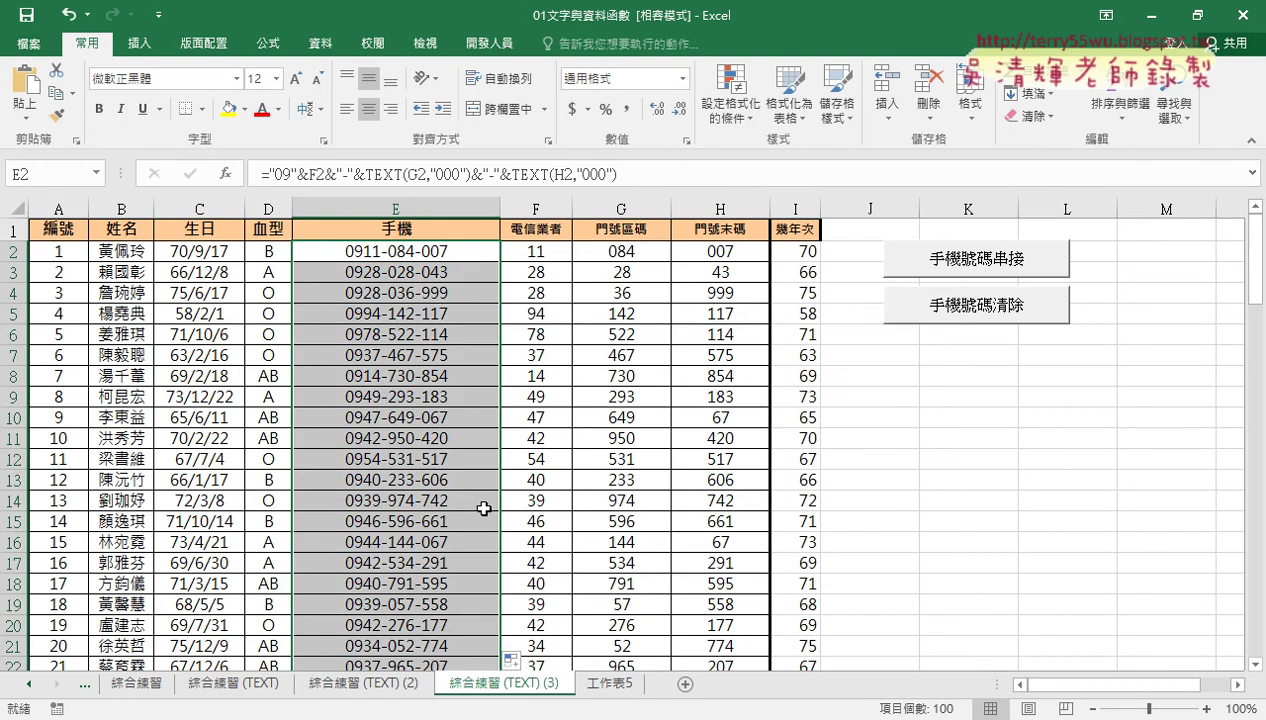
pyautogui.click(930, 312)
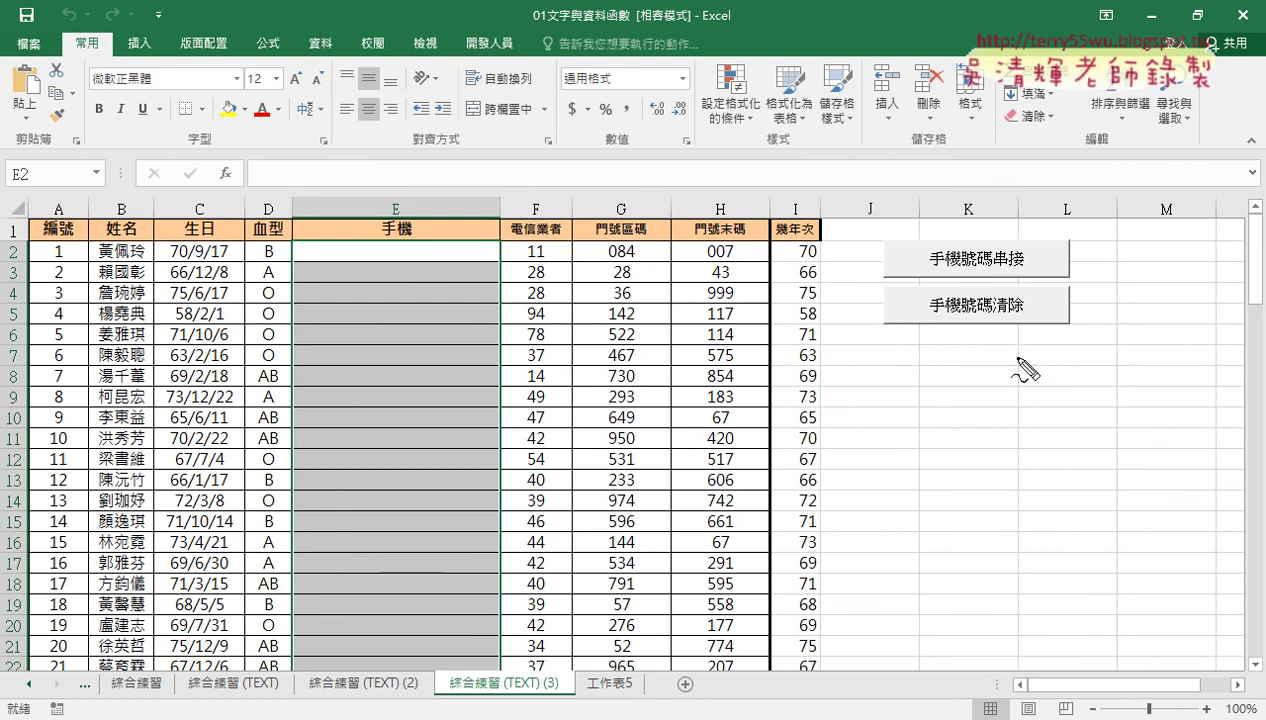
pyautogui.moveTo(995, 350); pyautogui.dragTo(1012, 345)
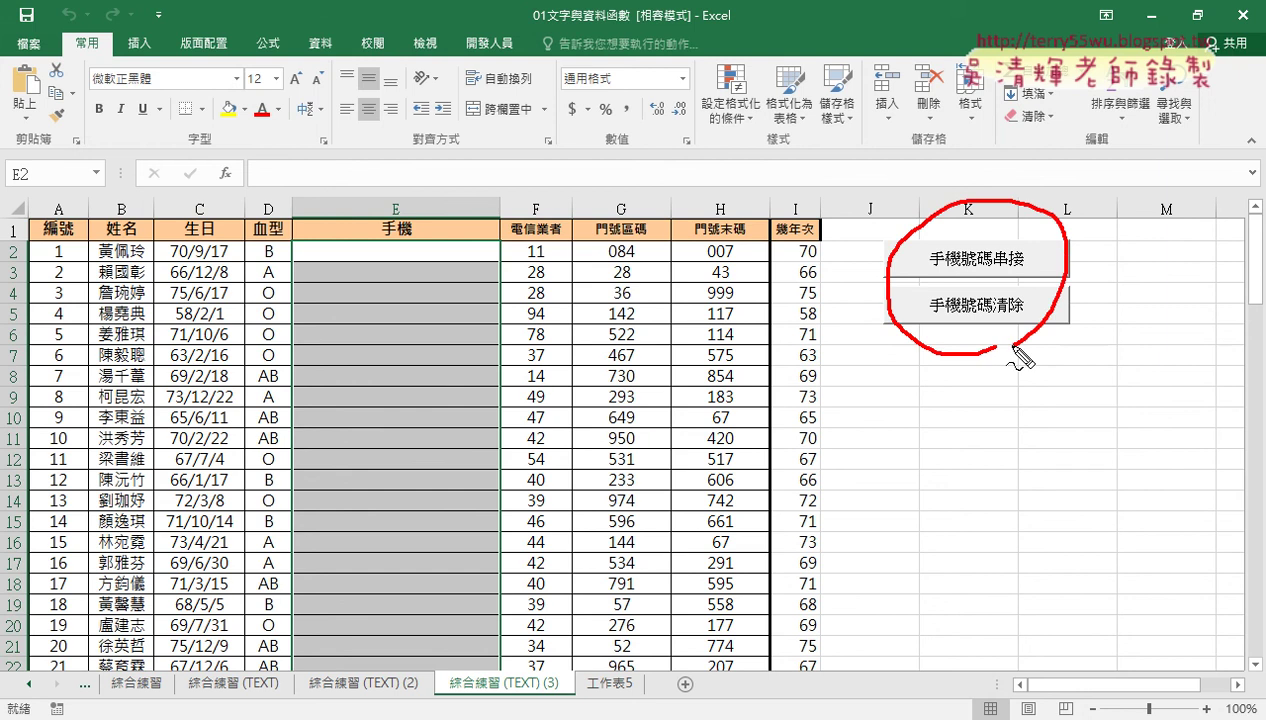
pyautogui.moveTo(898, 418)
pyautogui.mouseDown()
pyautogui.moveTo(884, 462)
pyautogui.moveTo(925, 348)
pyautogui.moveTo(932, 368)
pyautogui.mouseUp()
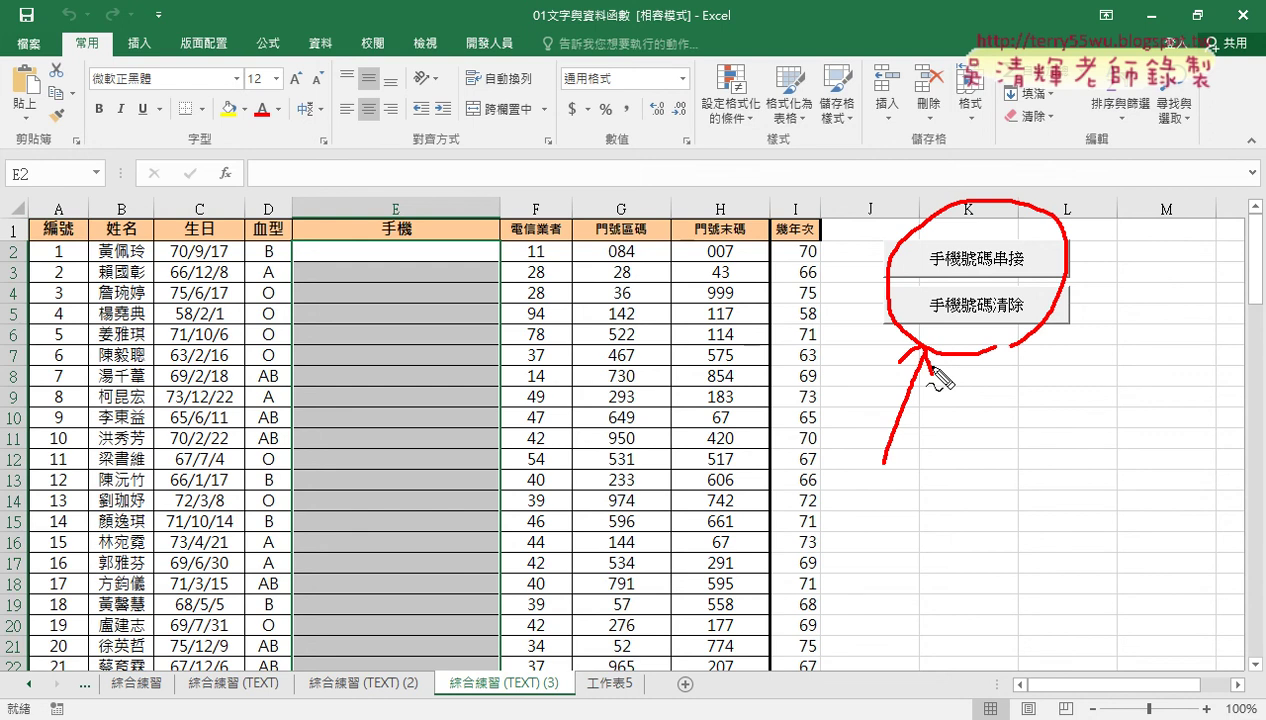
pyautogui.press('Escape')
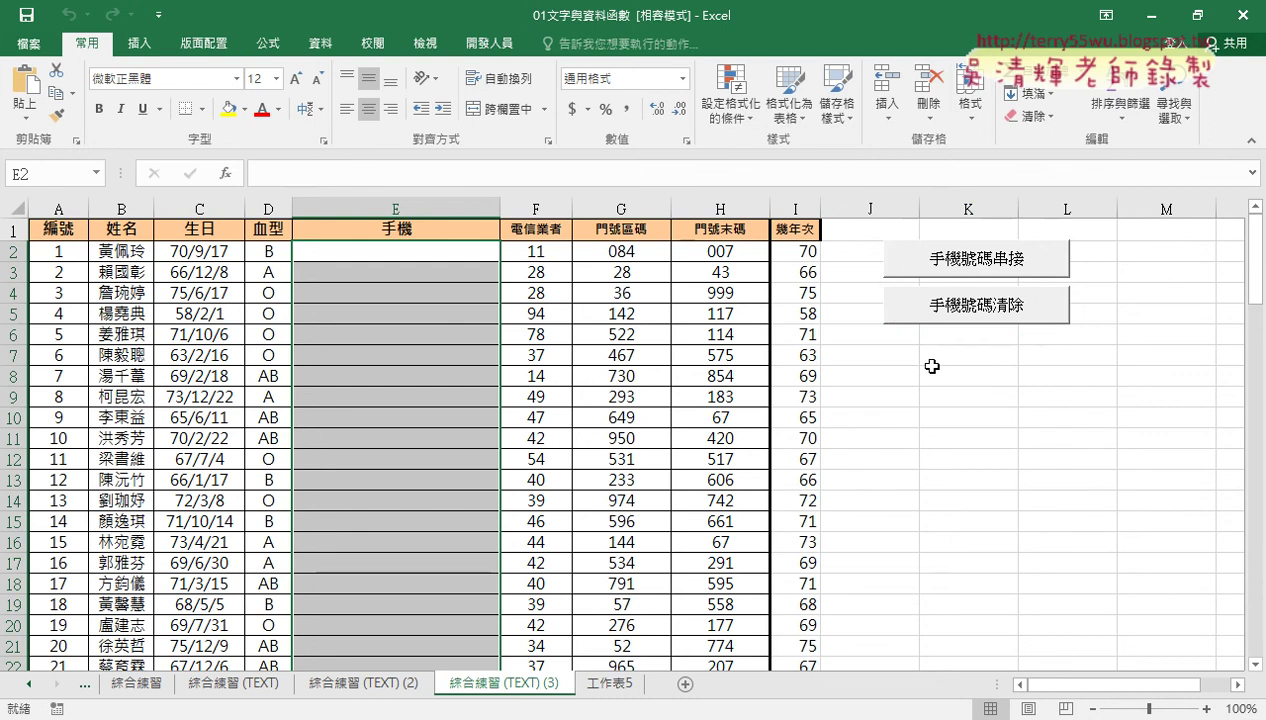
# Show the 開發人員 (Developer) ribbon tab
pyautogui.click(483, 48)
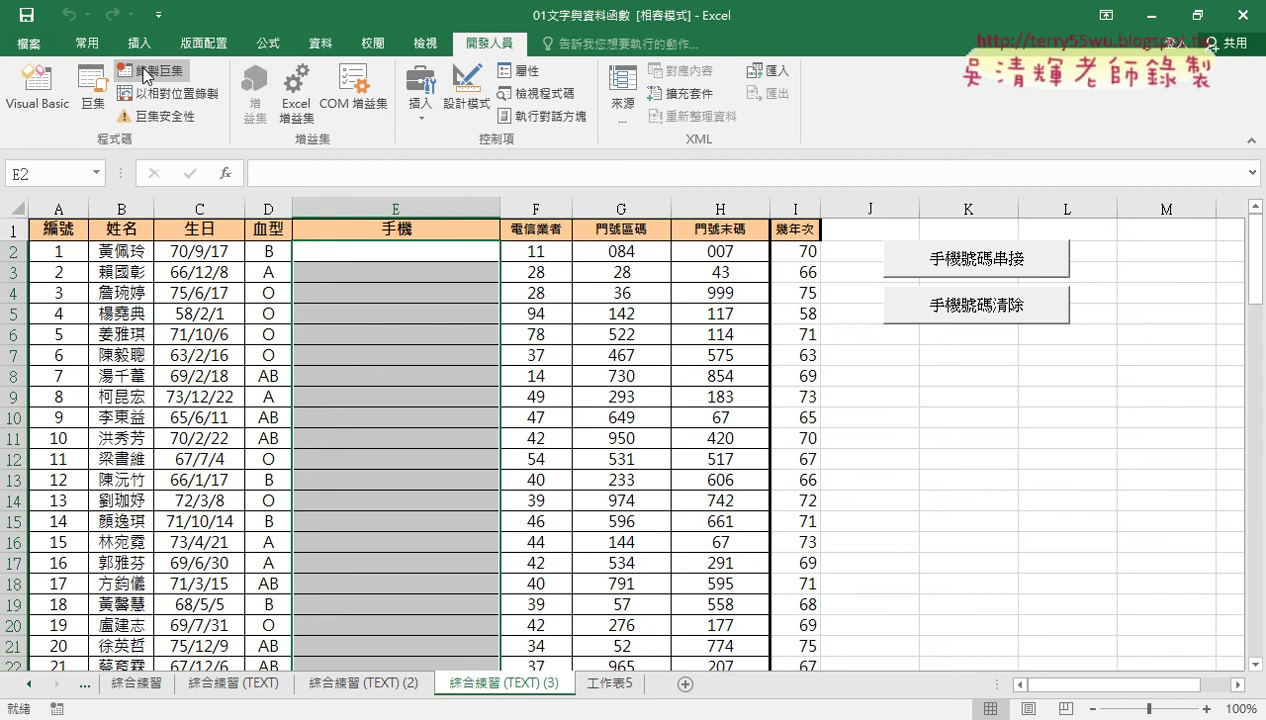
# Run 手機號碼串接, 手機號碼清除, then 手機號碼串接 again, and select J9
pyautogui.click(988, 270)
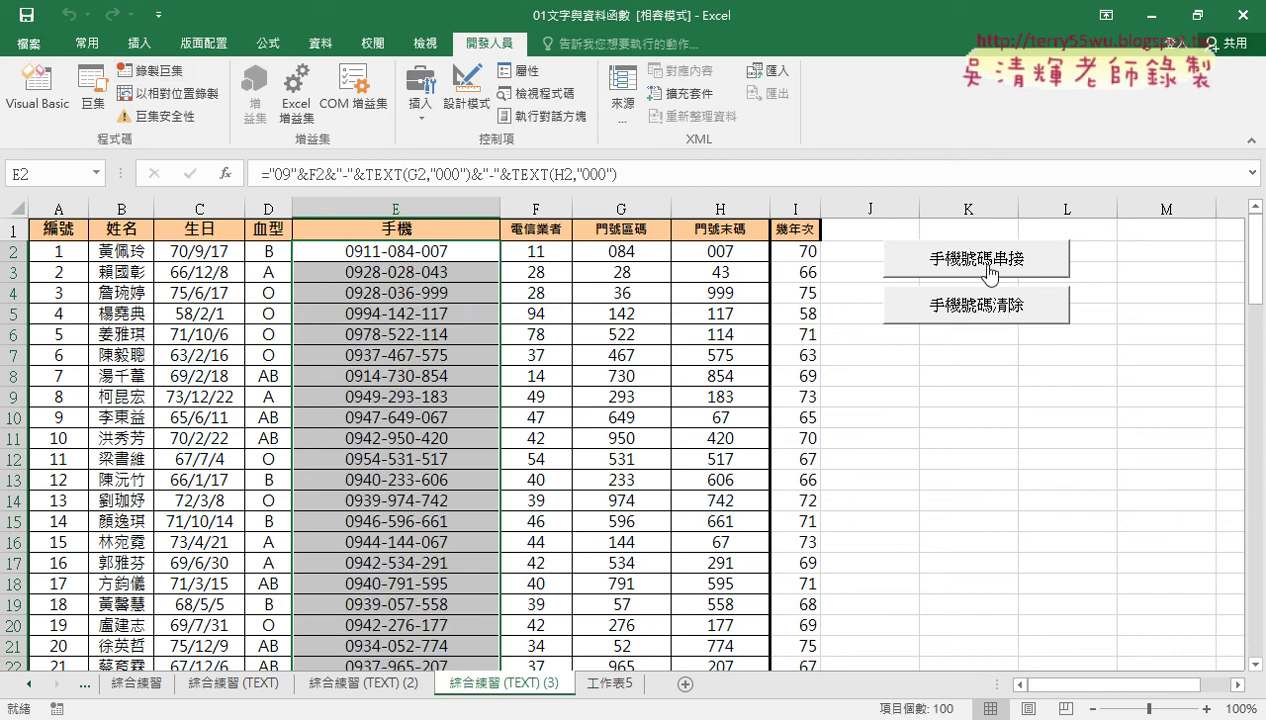
pyautogui.click(964, 310)
pyautogui.click(966, 262)
pyautogui.click(868, 392)
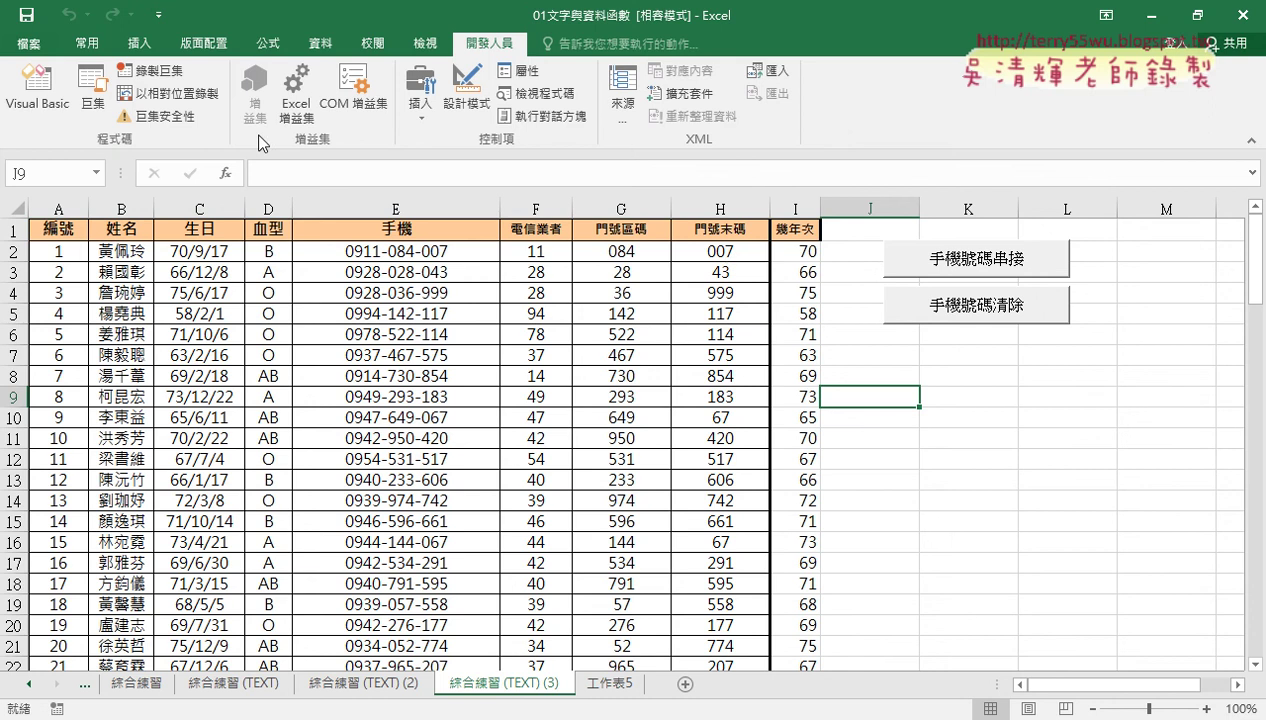
pyautogui.click(157, 16)
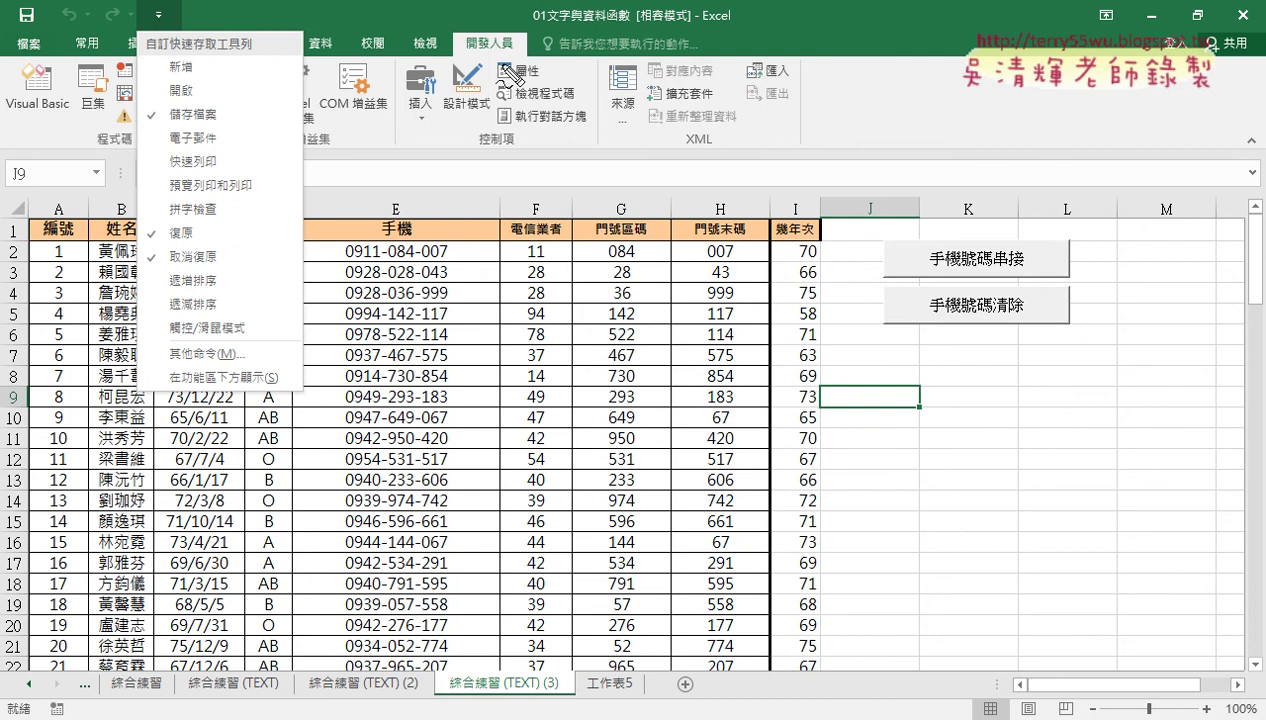
# Close and reopen the Customize Quick Access Toolbar list
pyautogui.moveTo(452, 48); pyautogui.dragTo(522, 48)
pyautogui.moveTo(483, 248); pyautogui.dragTo(464, 82)
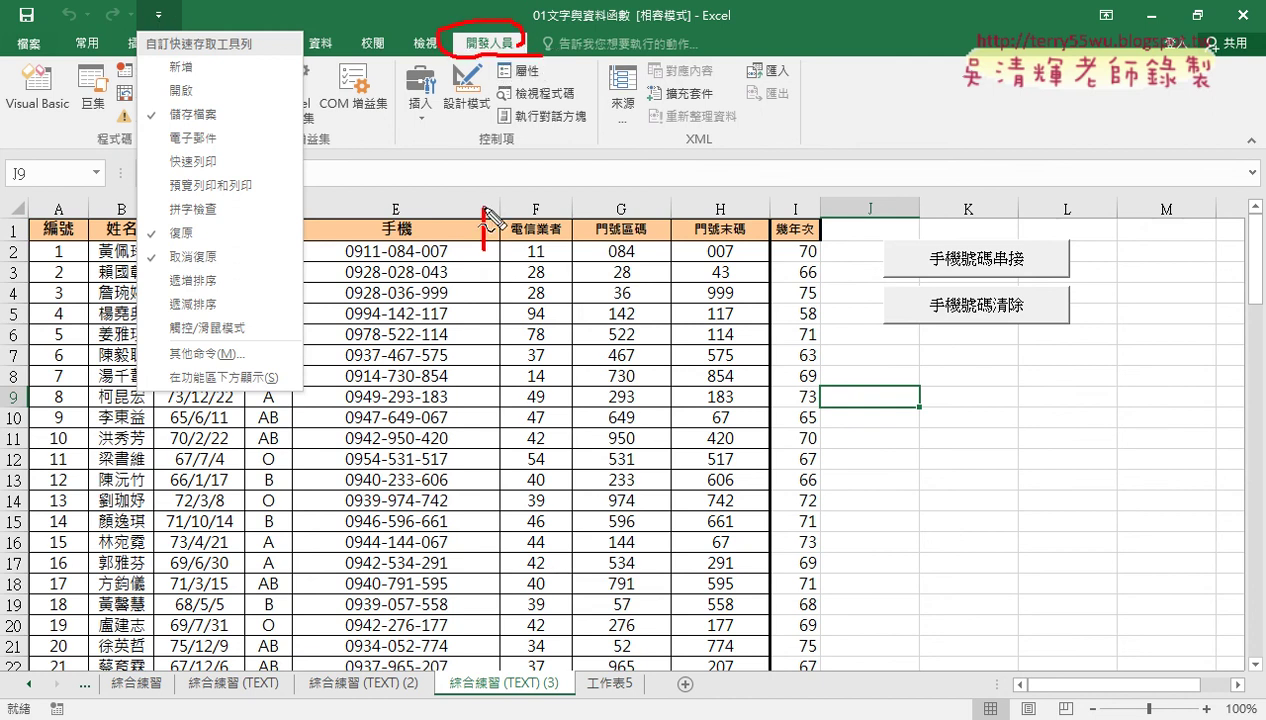
pyautogui.moveTo(464, 34); pyautogui.dragTo(490, 56)
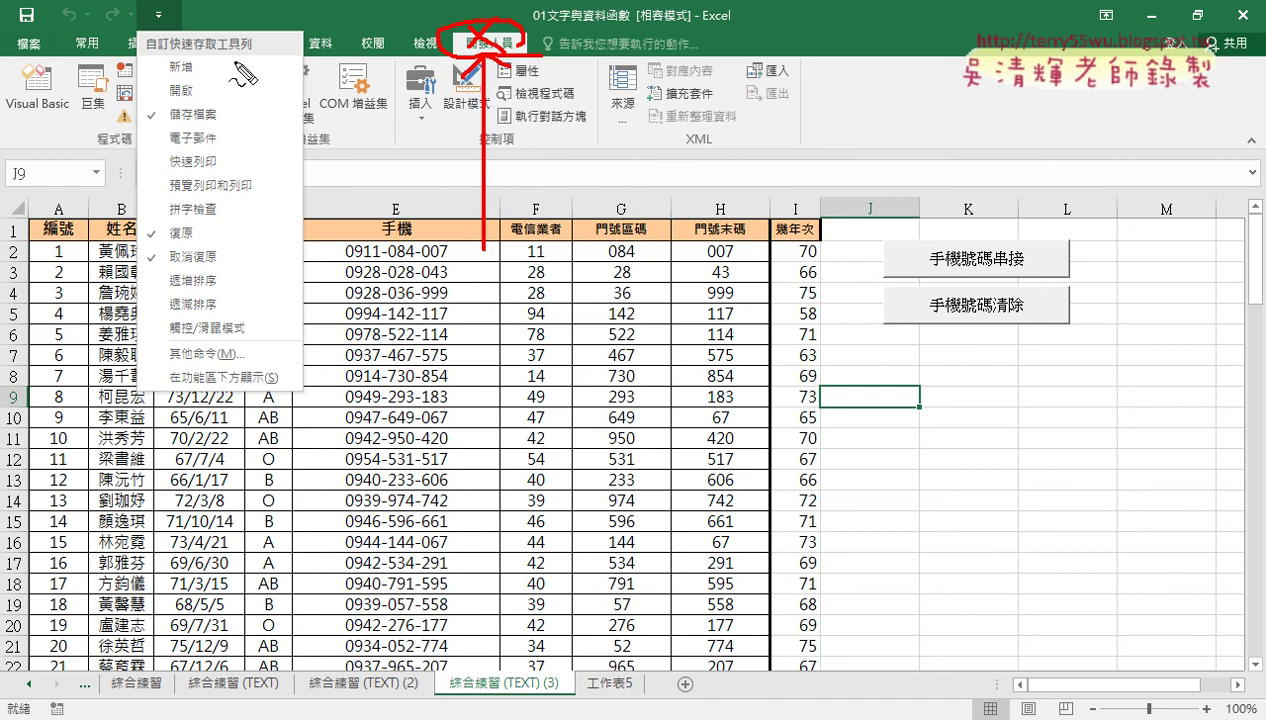
pyautogui.moveTo(146, 4); pyautogui.dragTo(152, 30)
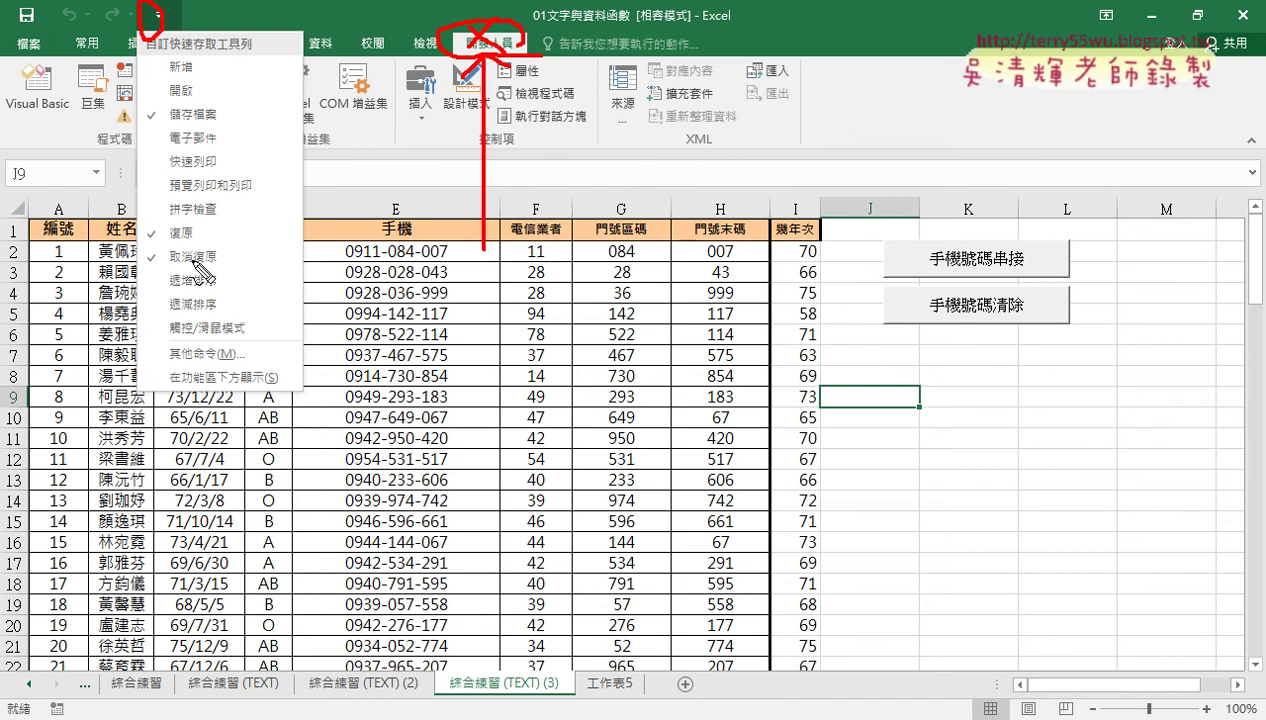
pyautogui.moveTo(222, 366); pyautogui.dragTo(228, 368)
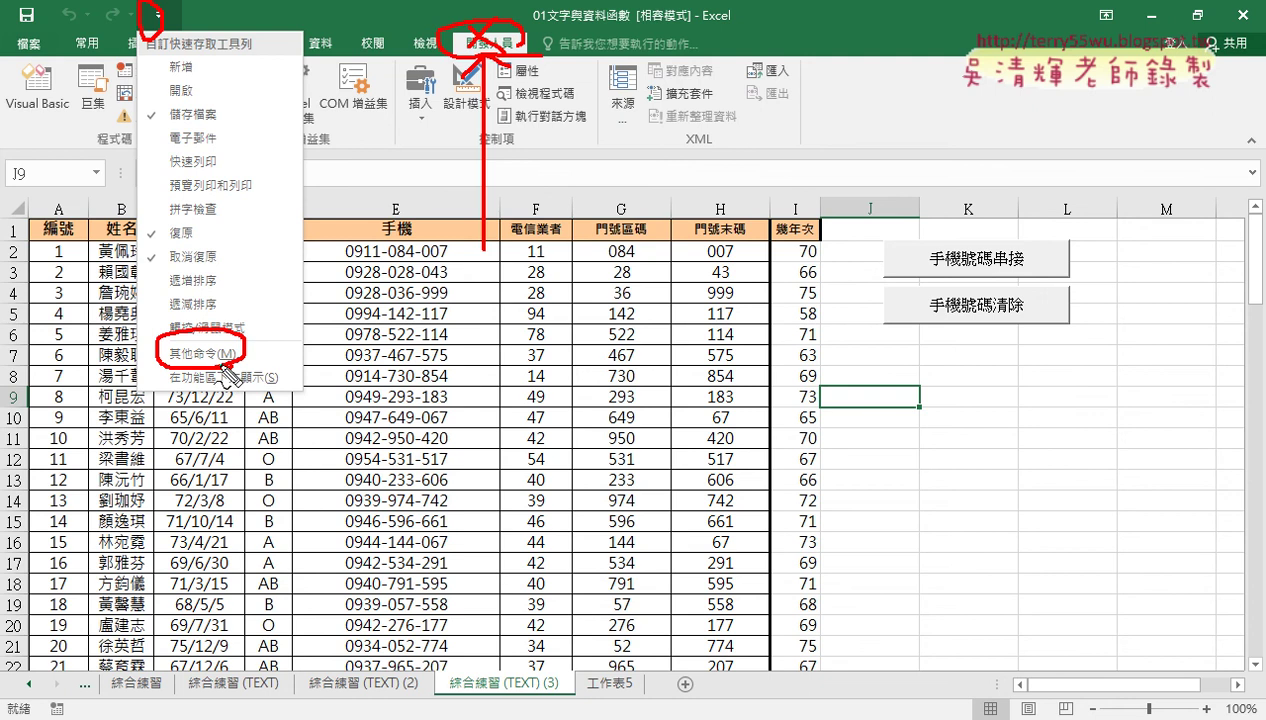
pyautogui.press('Escape')
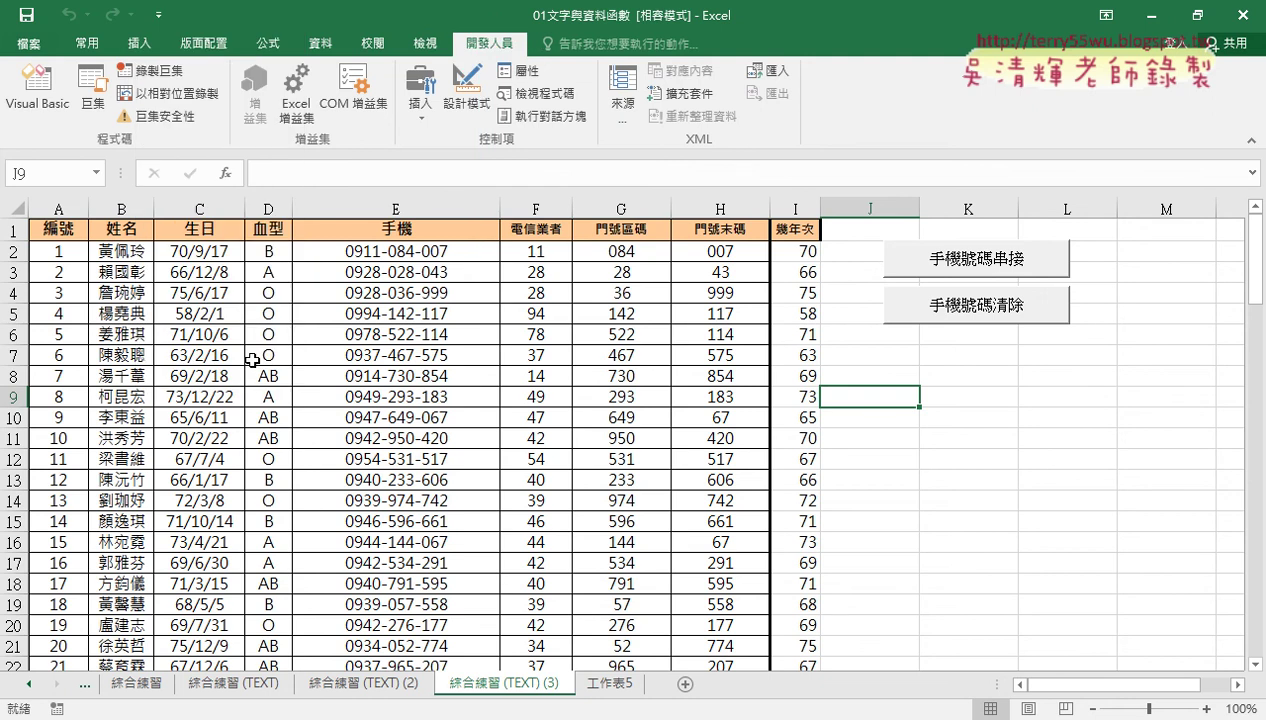
pyautogui.click(159, 14)
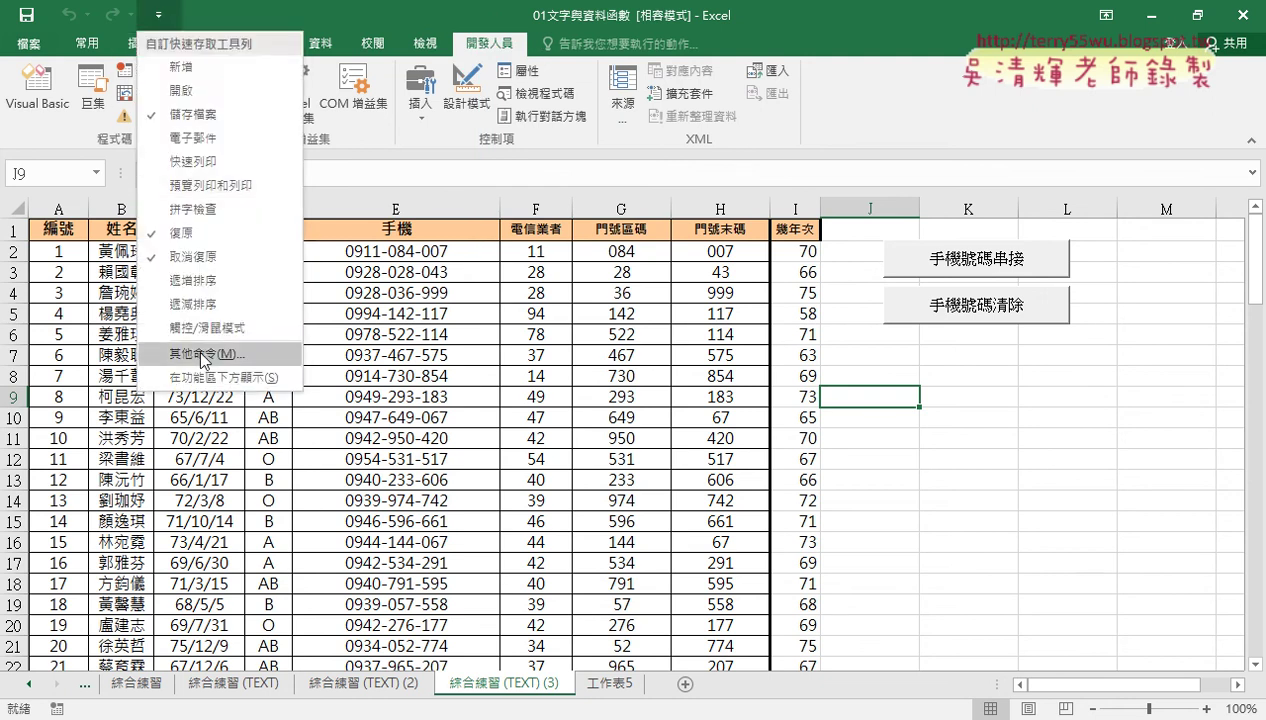
# Via 其他命令, confirm 開發人員 is checked under 自訂功能區, then select K11
pyautogui.click(203, 355)
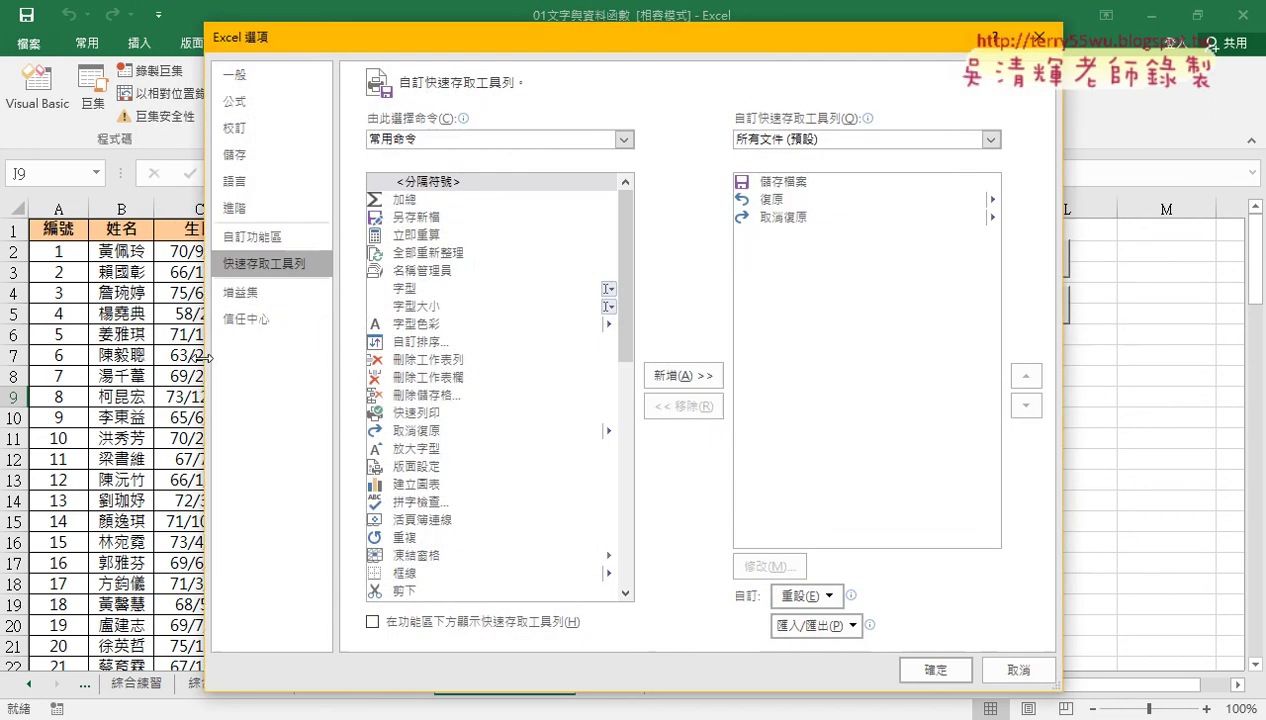
pyautogui.click(259, 237)
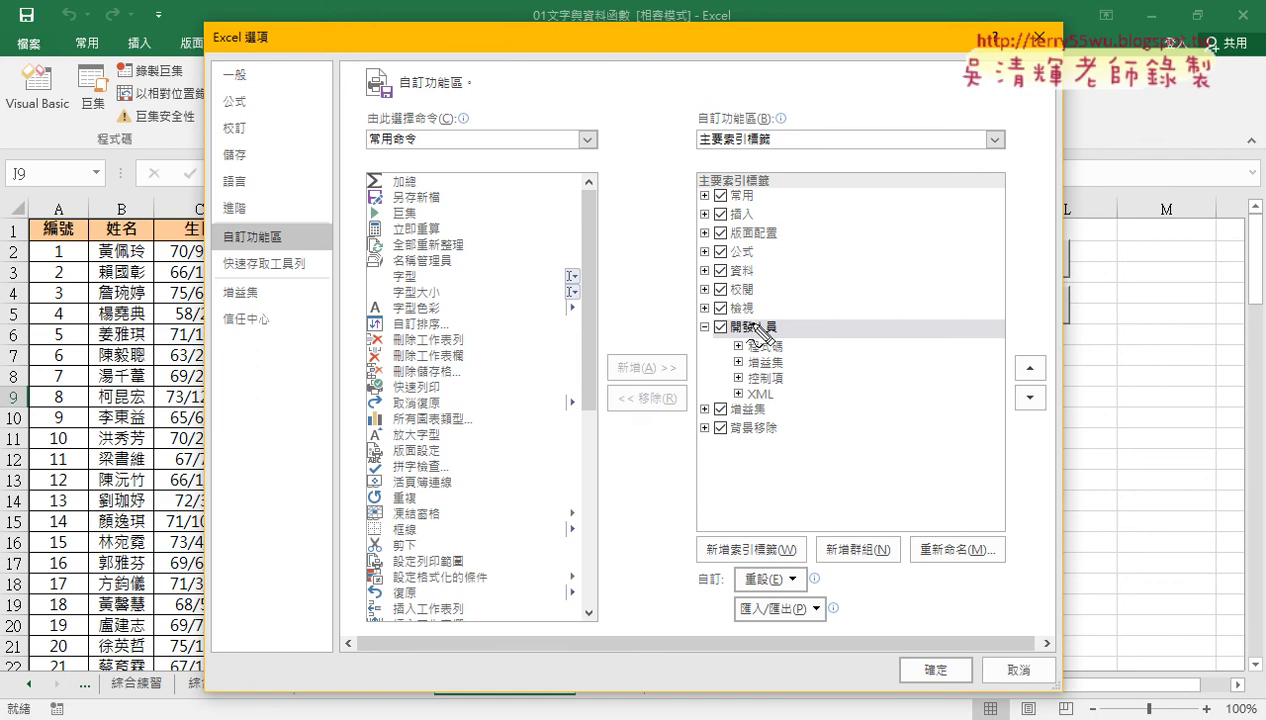
pyautogui.moveTo(300, 262); pyautogui.dragTo(322, 234)
pyautogui.moveTo(783, 343)
pyautogui.mouseDown()
pyautogui.moveTo(716, 347)
pyautogui.moveTo(795, 340)
pyautogui.mouseUp()
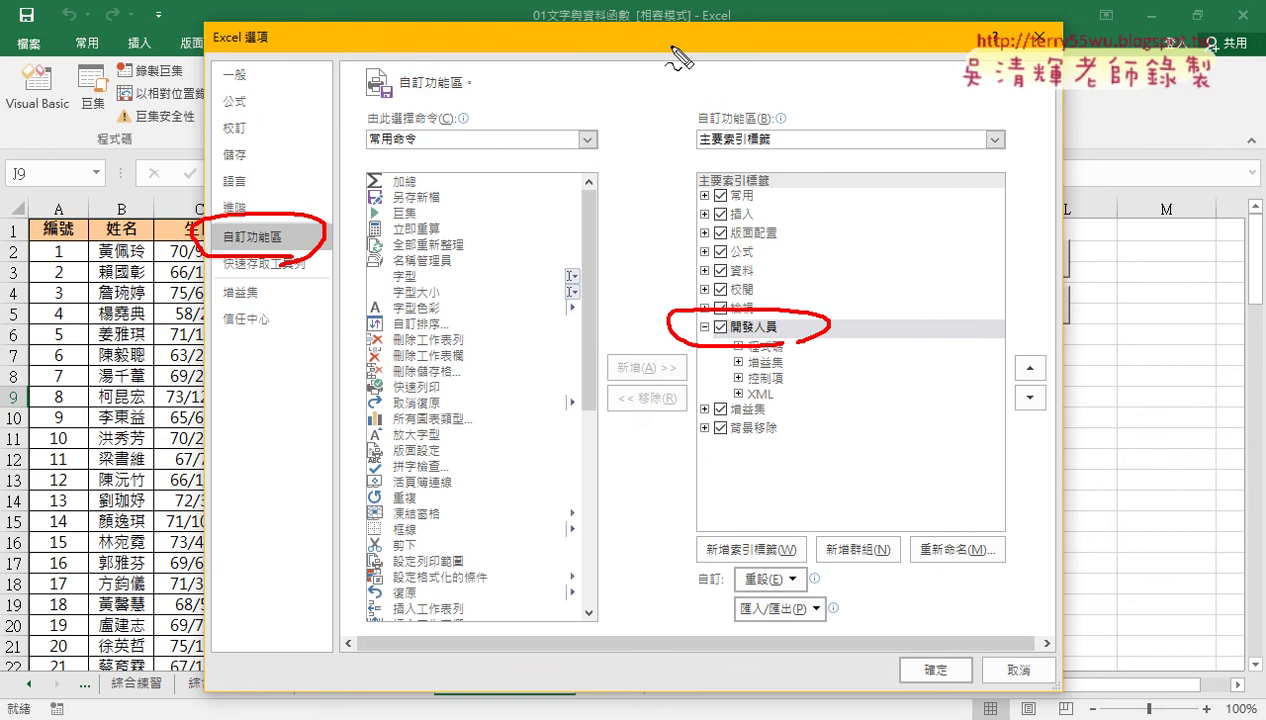
pyautogui.press('Escape')
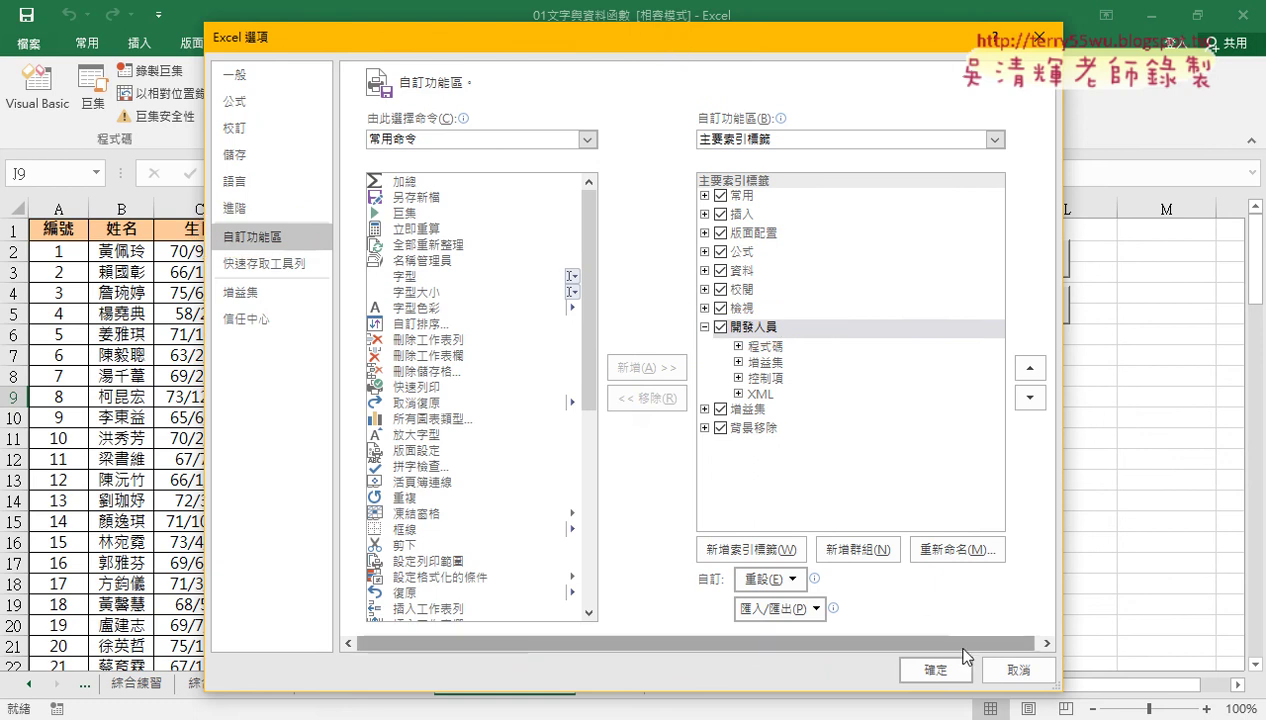
pyautogui.click(945, 668)
pyautogui.click(923, 440)
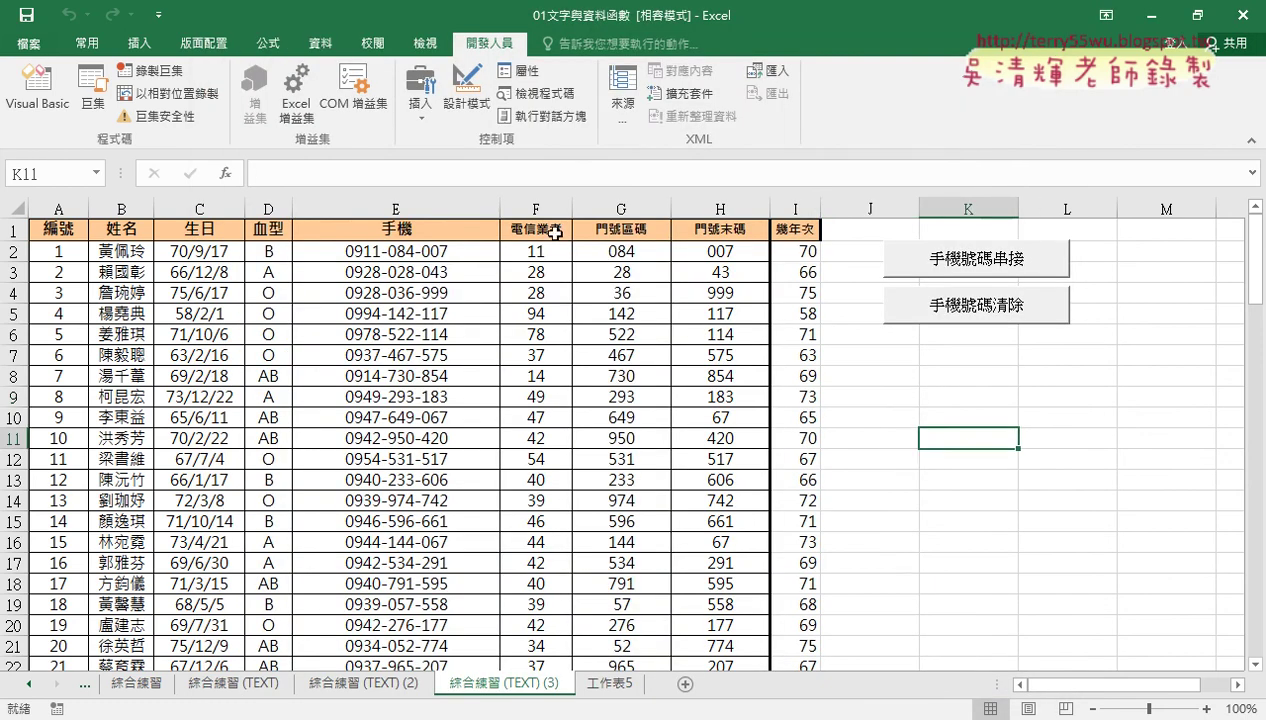
pyautogui.click(87, 43)
pyautogui.click(489, 43)
pyautogui.moveTo(122, 80)
pyautogui.mouseDown()
pyautogui.moveTo(199, 70)
pyautogui.moveTo(172, 88)
pyautogui.mouseUp()
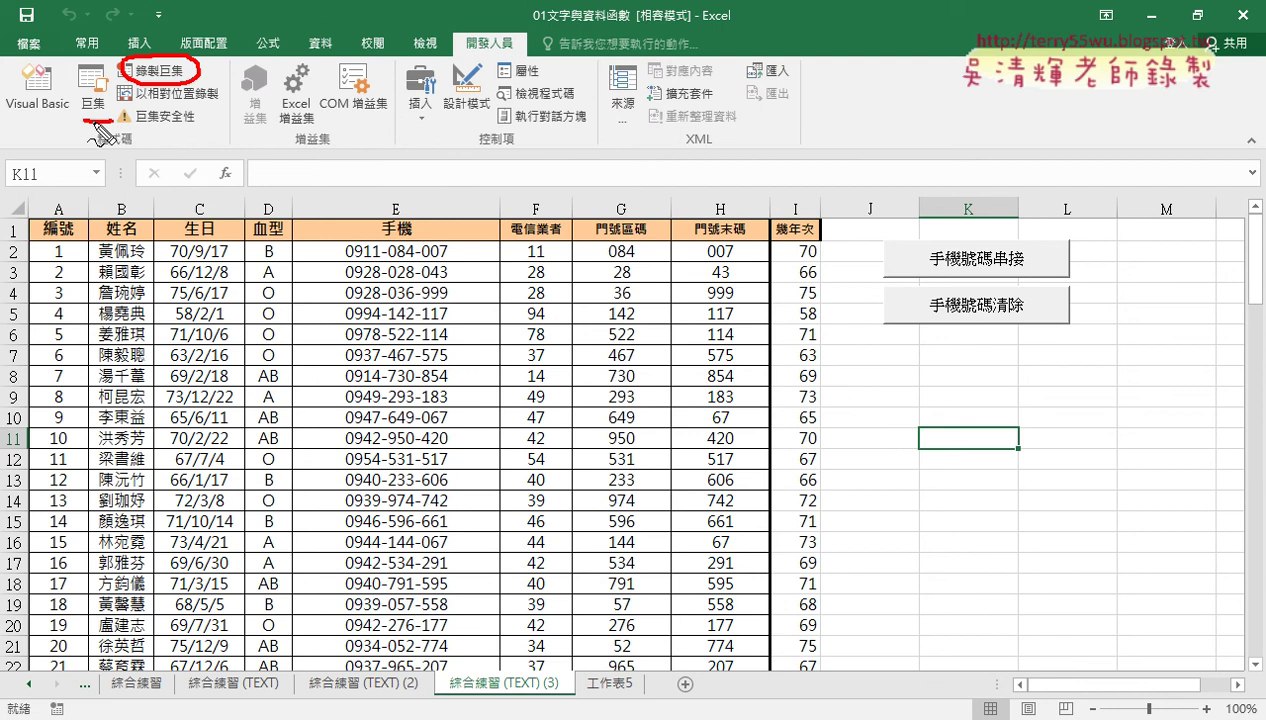
pyautogui.moveTo(70, 110)
pyautogui.mouseDown()
pyautogui.moveTo(108, 68)
pyautogui.moveTo(115, 118)
pyautogui.mouseUp()
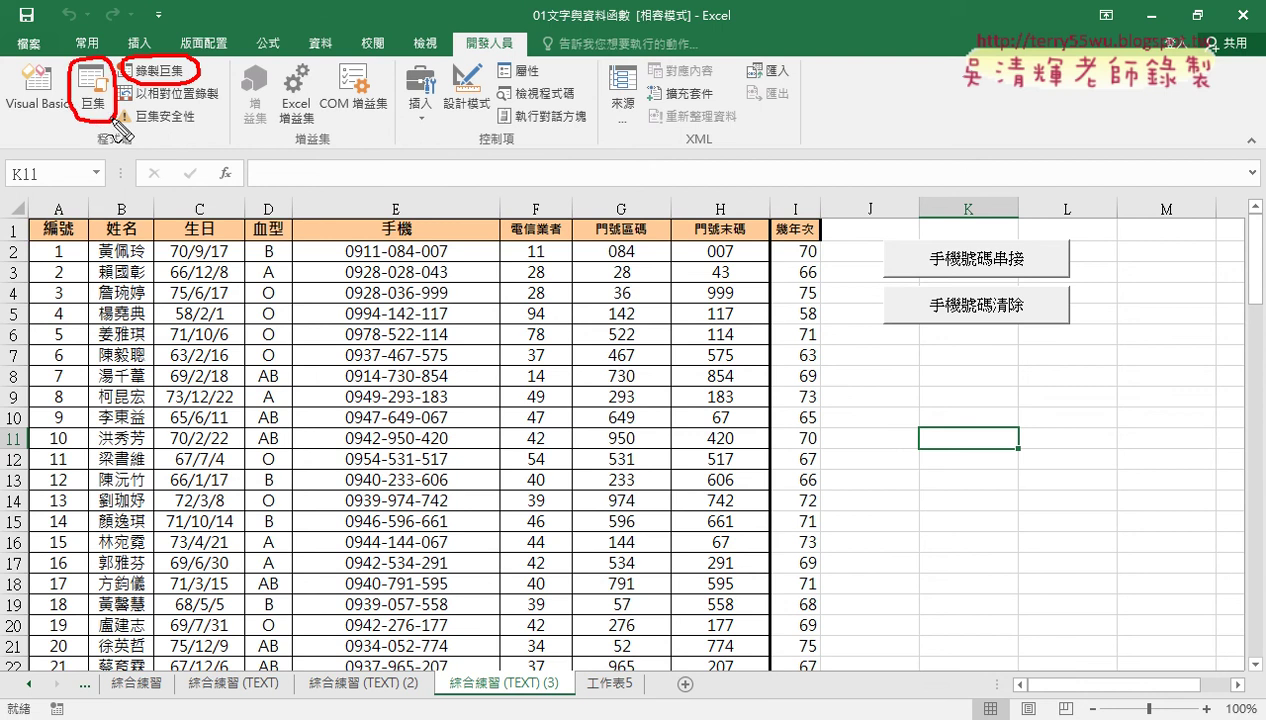
pyautogui.moveTo(50, 120); pyautogui.dragTo(18, 62)
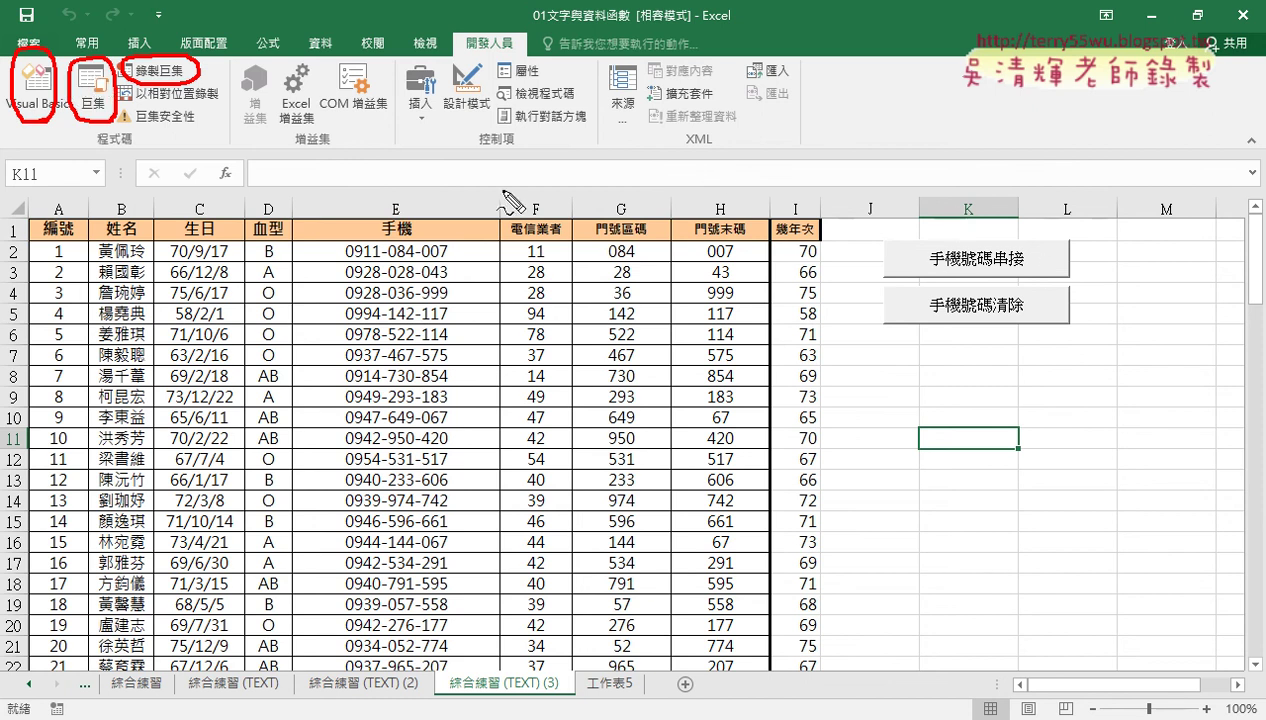
pyautogui.moveTo(400, 136); pyautogui.dragTo(440, 124)
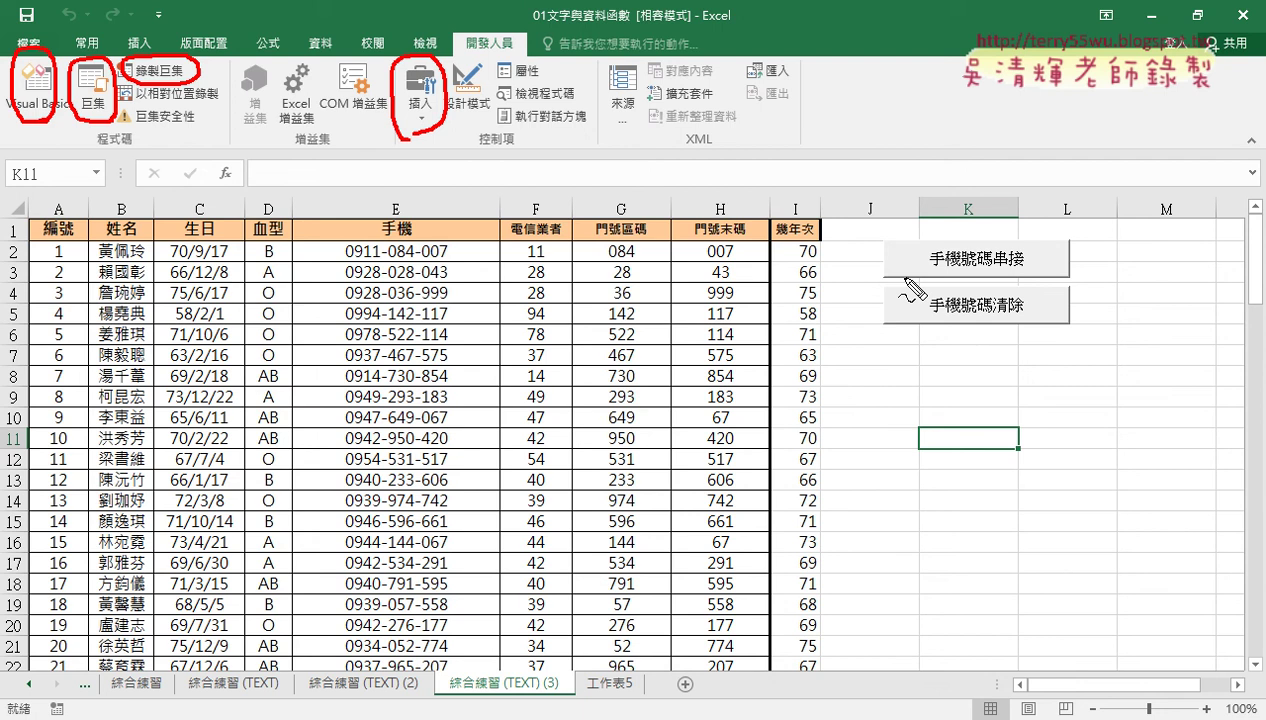
pyautogui.press('Escape')
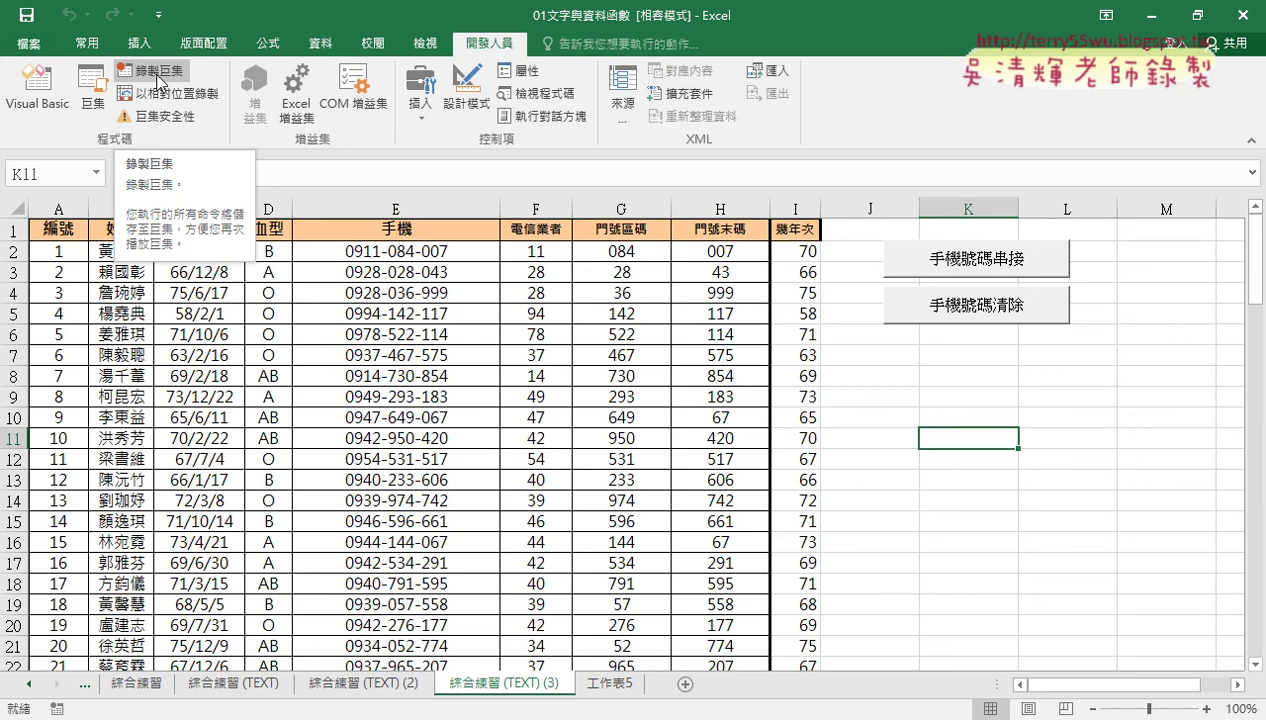
pyautogui.click(852, 440)
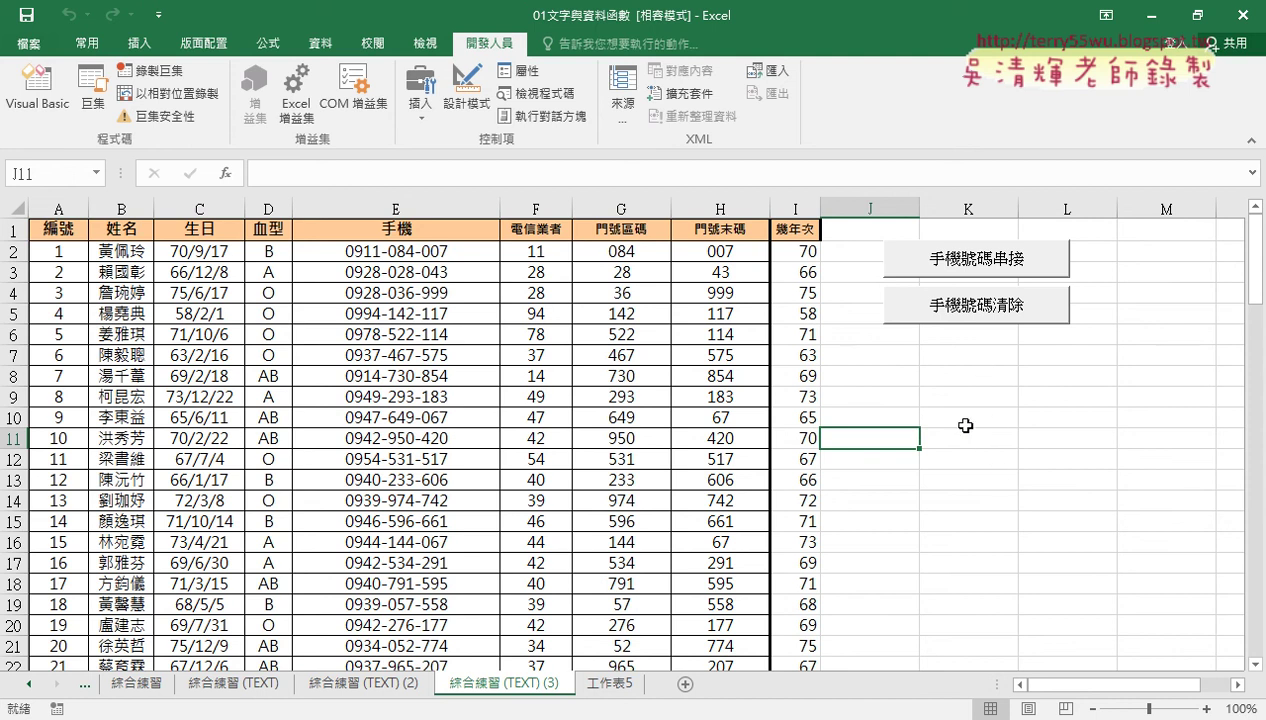
# Re-commit E2's concatenation formula, fill it down all of column E, and reselect E2
pyautogui.click(434, 254)
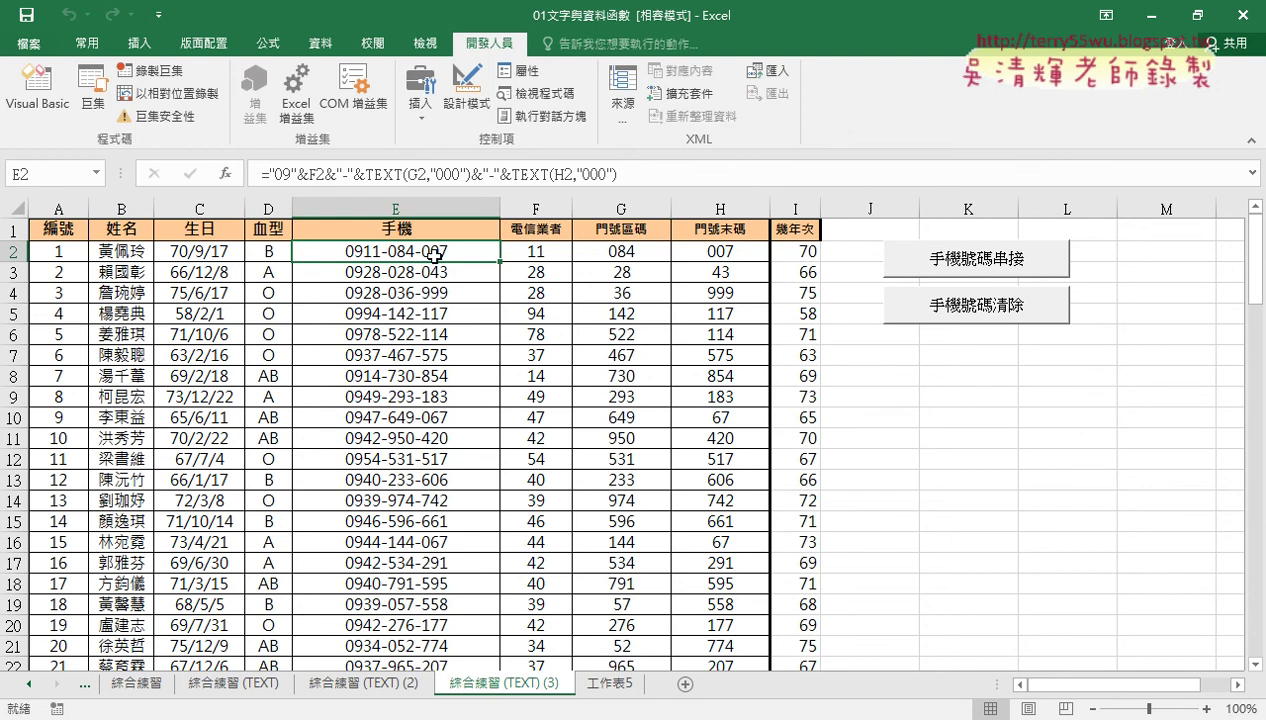
pyautogui.click(330, 175)
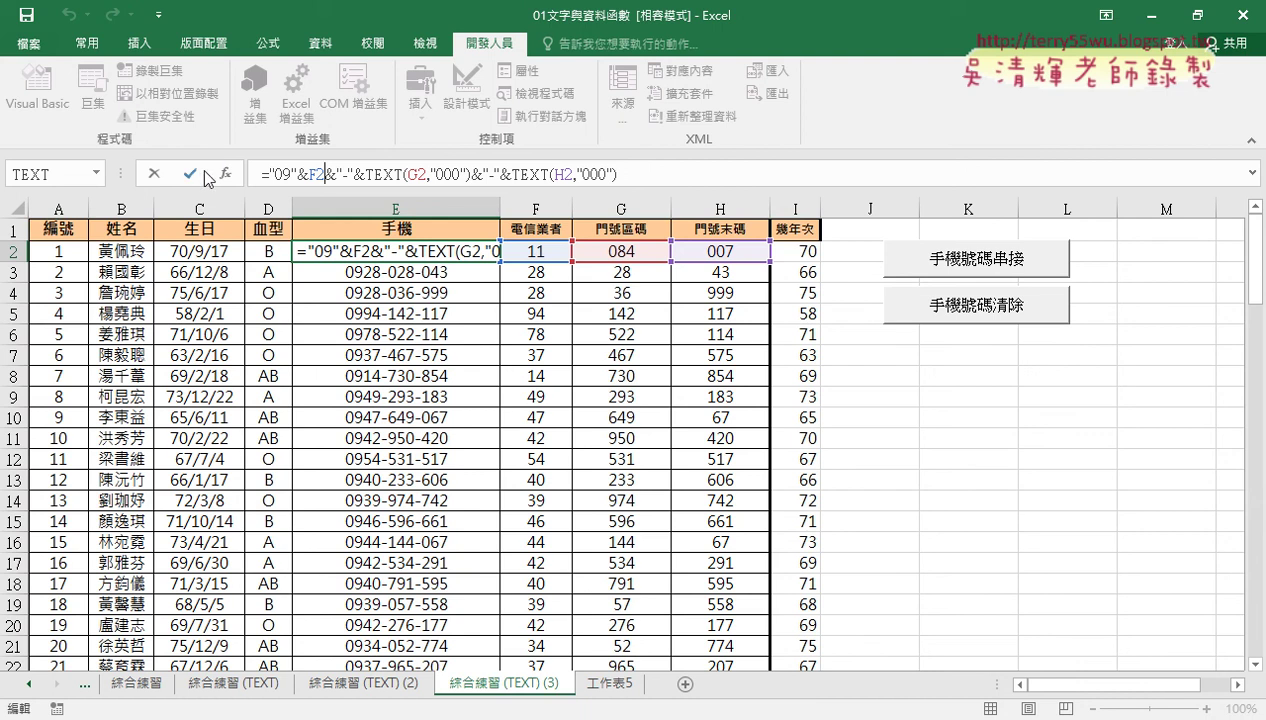
pyautogui.click(192, 173)
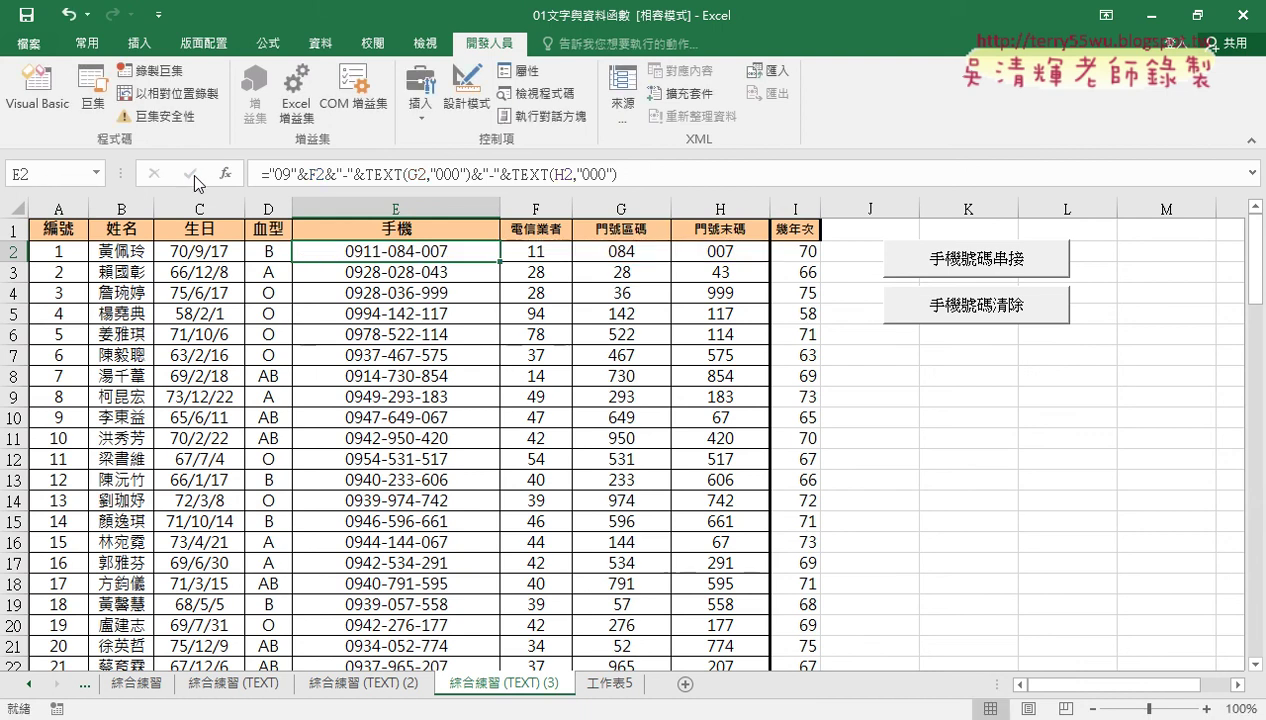
pyautogui.doubleClick(499, 260)
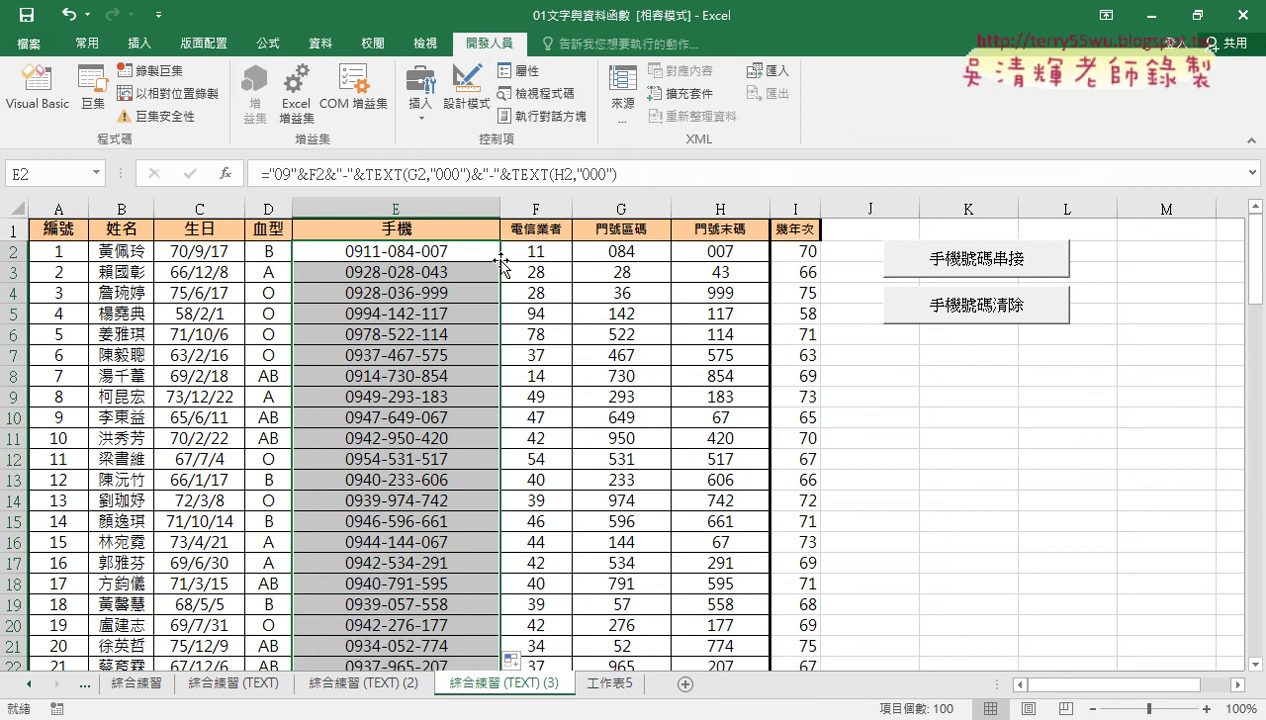
pyautogui.click(640, 354)
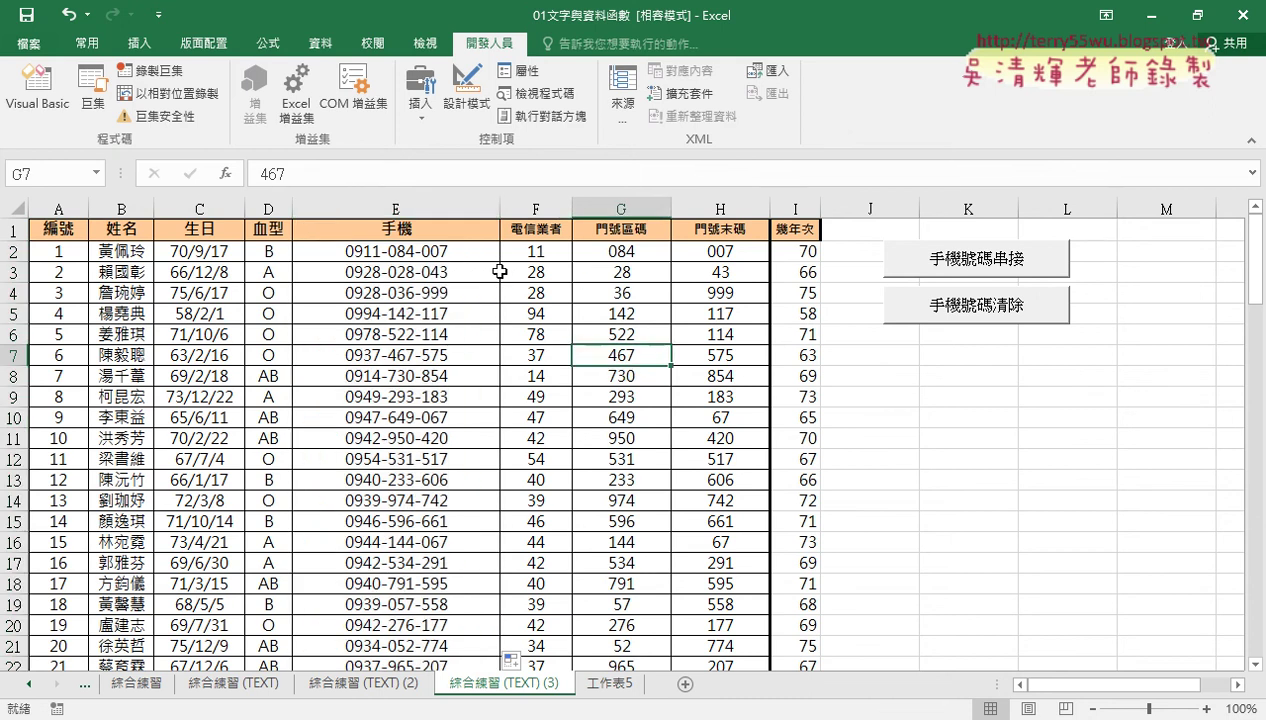
pyautogui.click(420, 258)
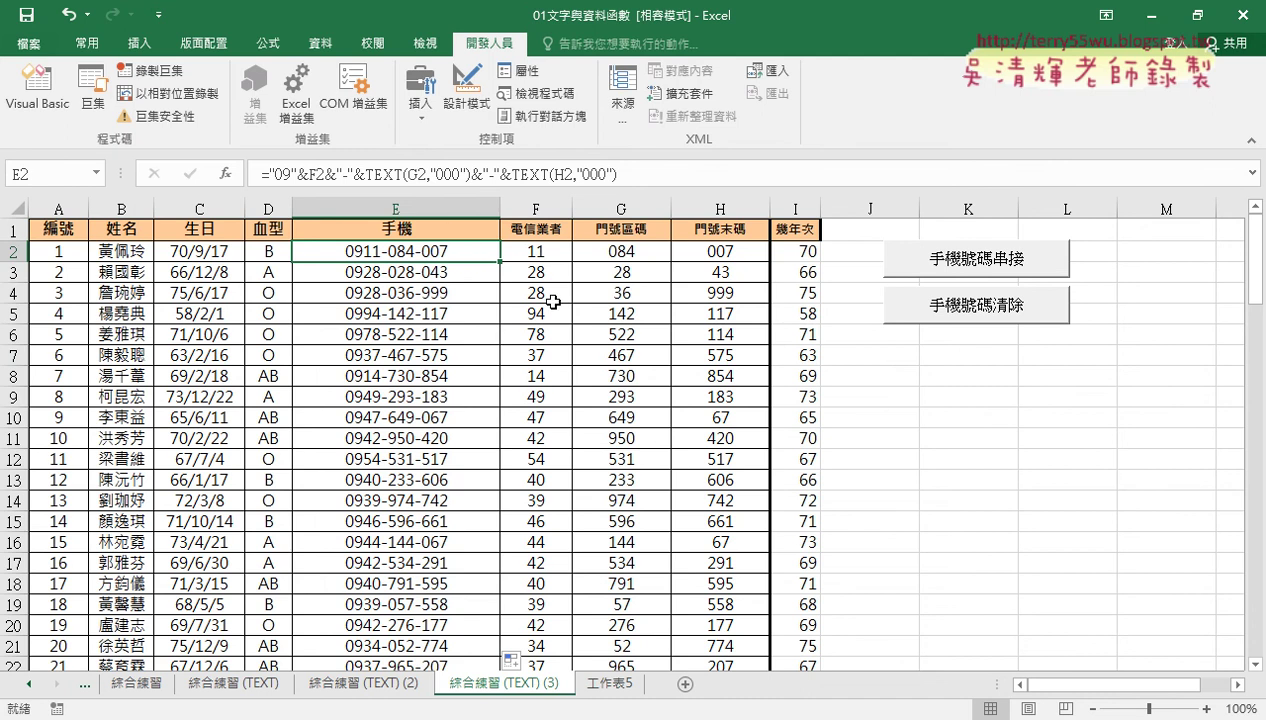
# Commit ="09"&F2&"-"&TEXT(G2,"000")&"-"&TEXT(H2,"000") in E2 again and fill it to E101
pyautogui.click(880, 393)
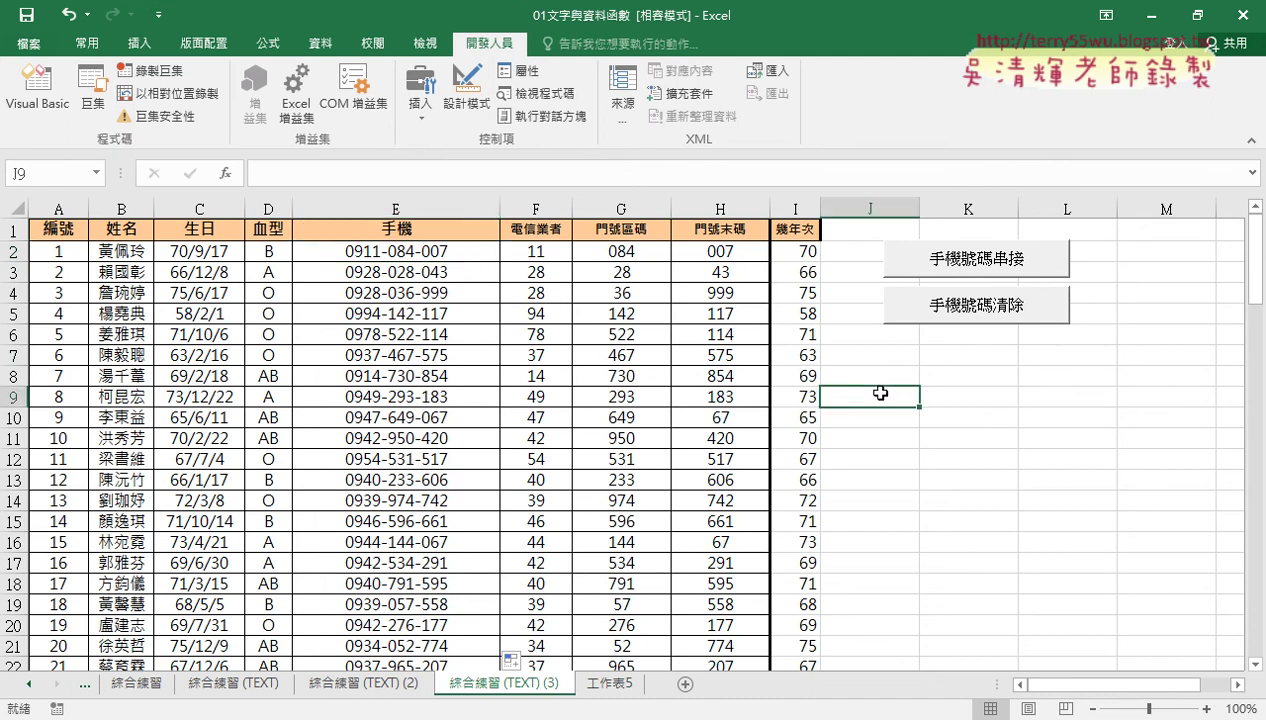
pyautogui.click(418, 254)
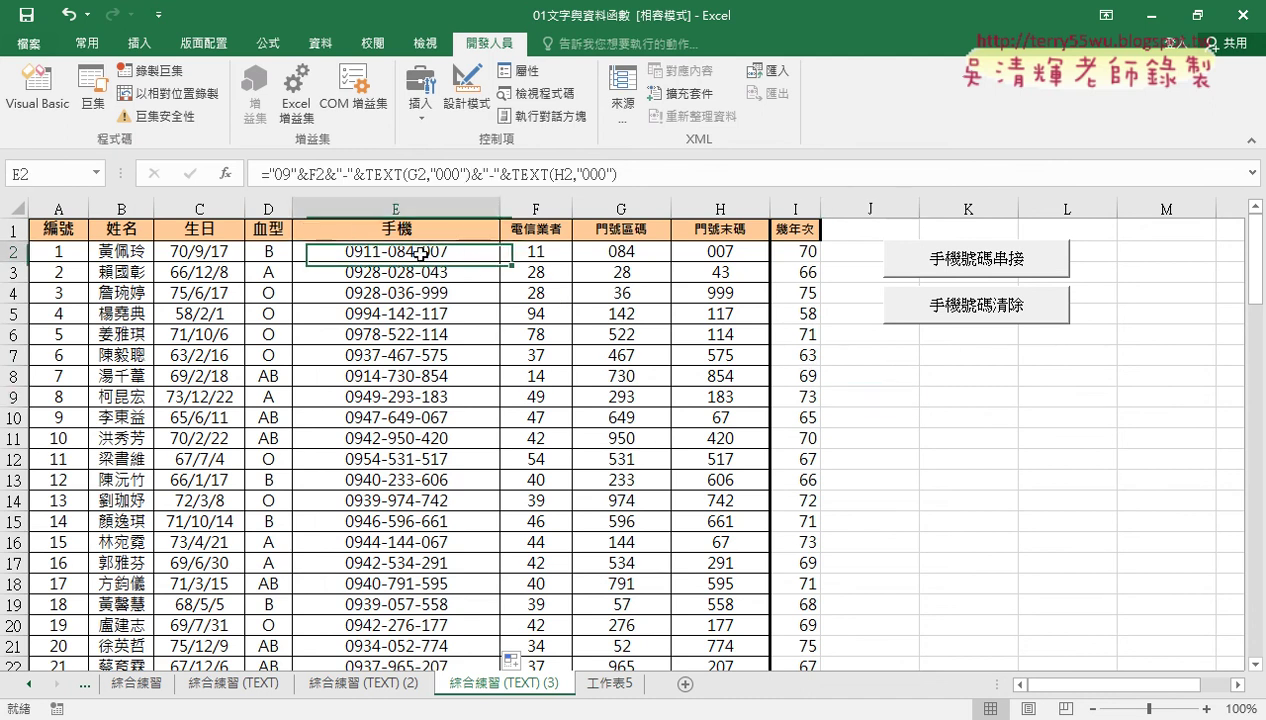
pyautogui.click(351, 175)
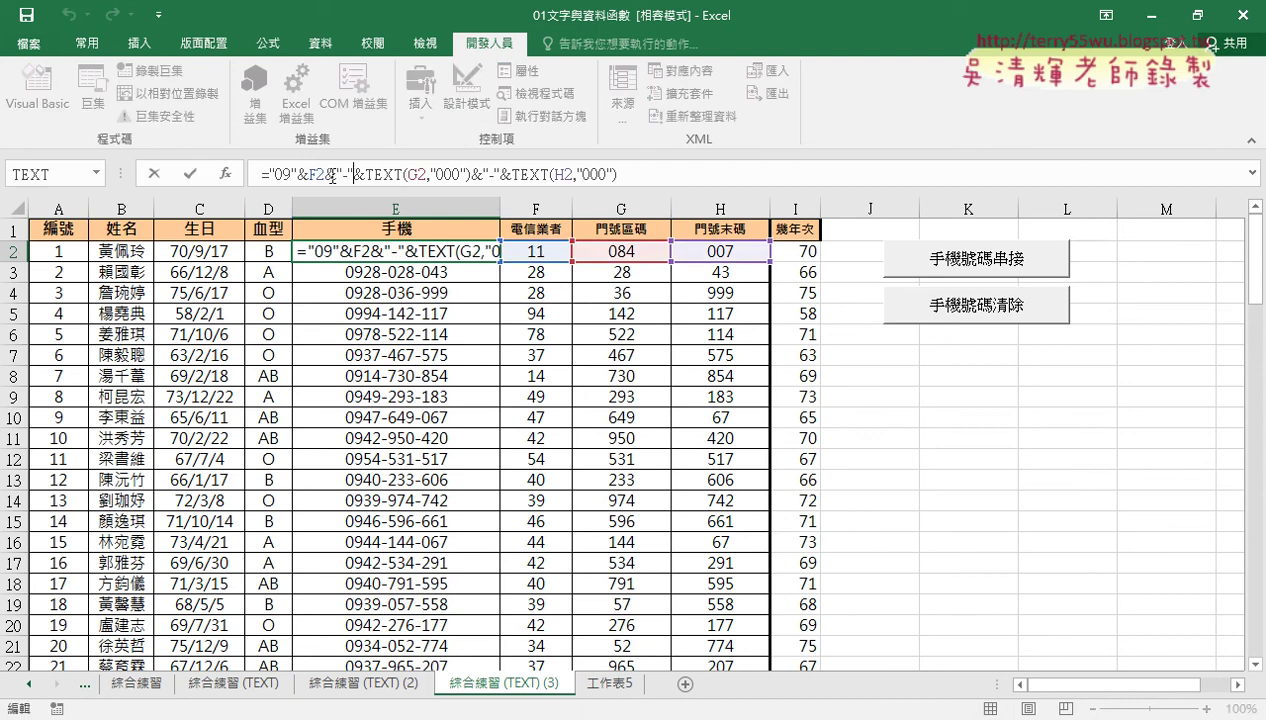
pyautogui.click(191, 173)
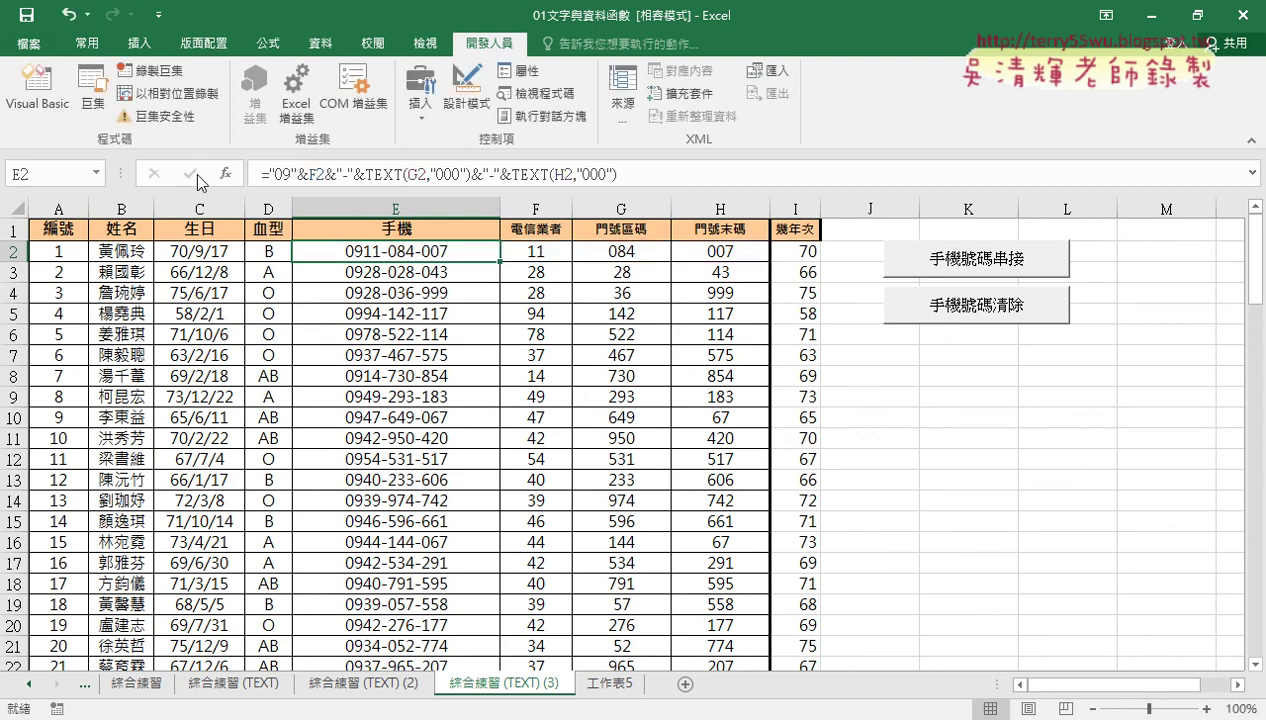
pyautogui.doubleClick(499, 261)
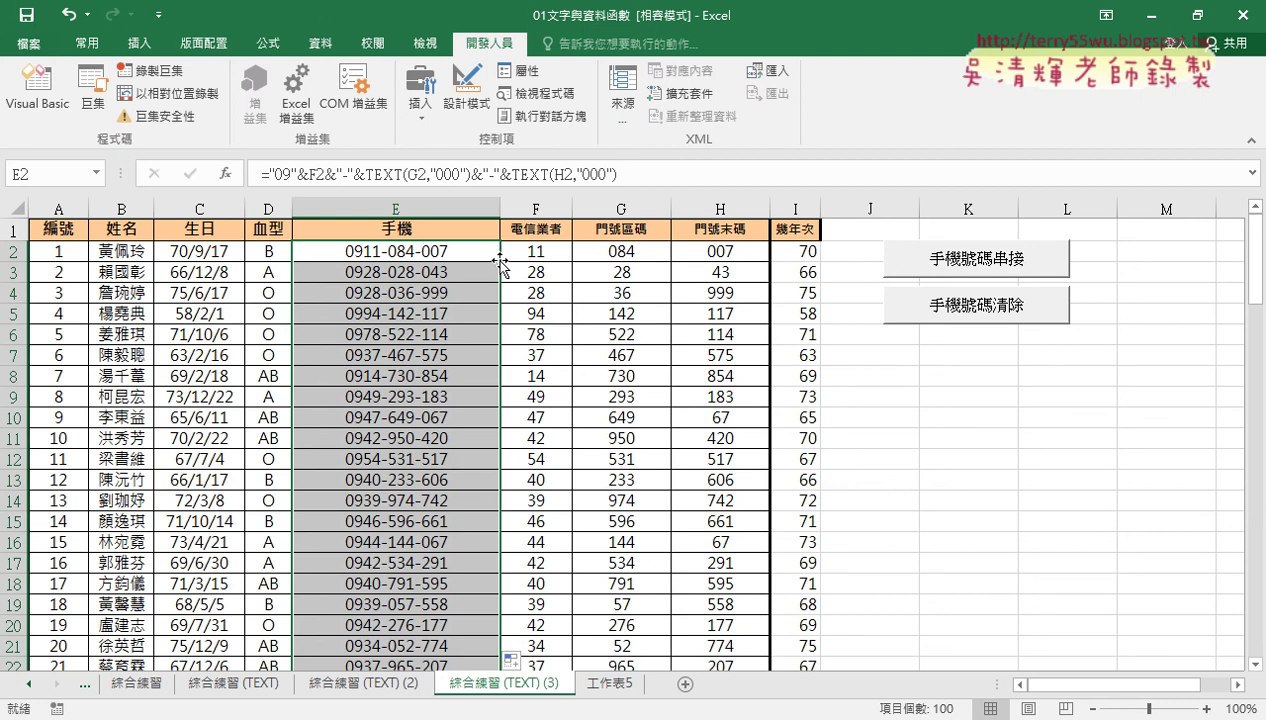
pyautogui.click(944, 392)
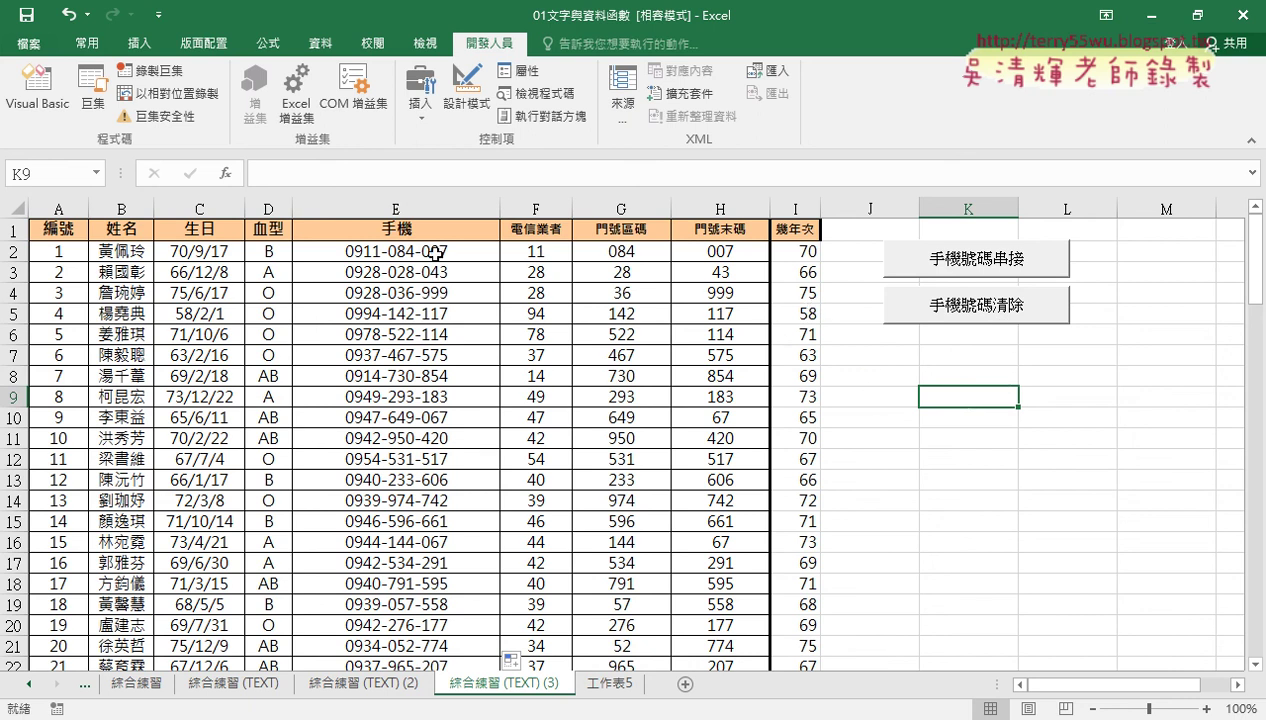
pyautogui.click(436, 253)
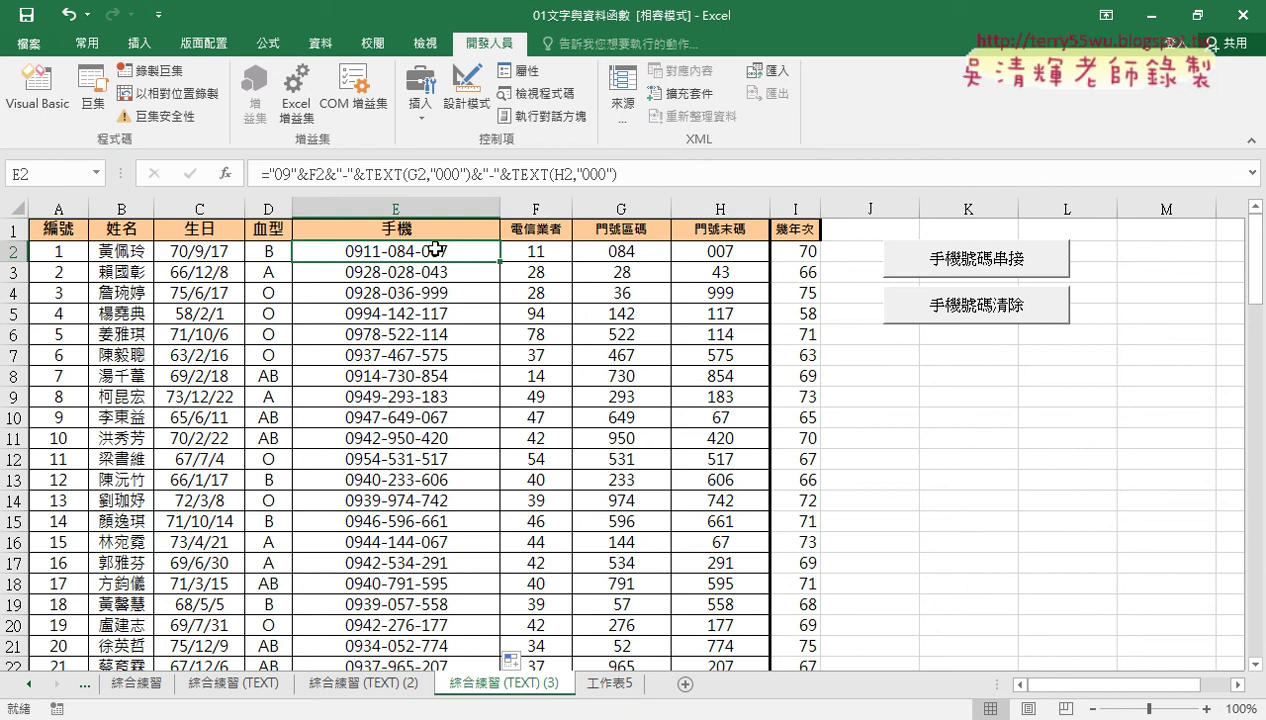
# Select the phone numbers E2 through E101, then return to cell E2
pyautogui.moveTo(440, 246)
pyautogui.mouseDown()
pyautogui.moveTo(440, 520)
pyautogui.moveTo(498, 646)
pyautogui.moveTo(440, 624)
pyautogui.mouseUp()
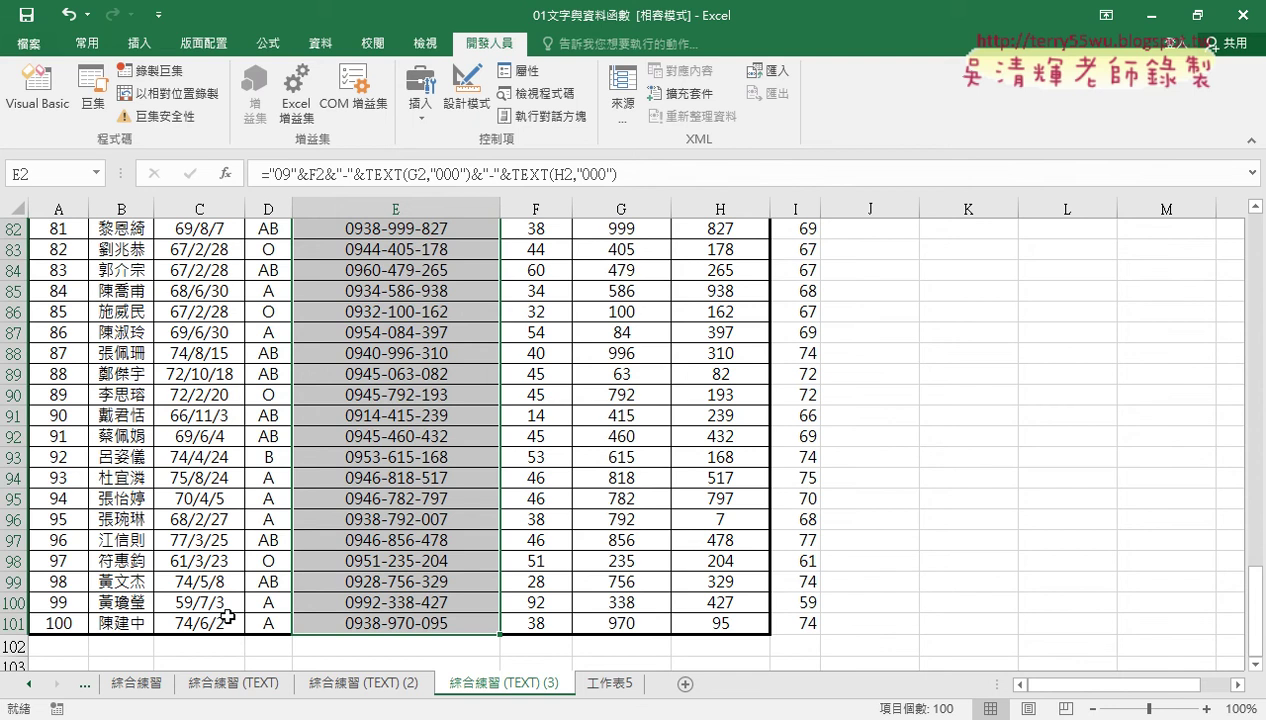
pyautogui.scroll(12, 228, 610)
pyautogui.scroll(6, 250, 590)
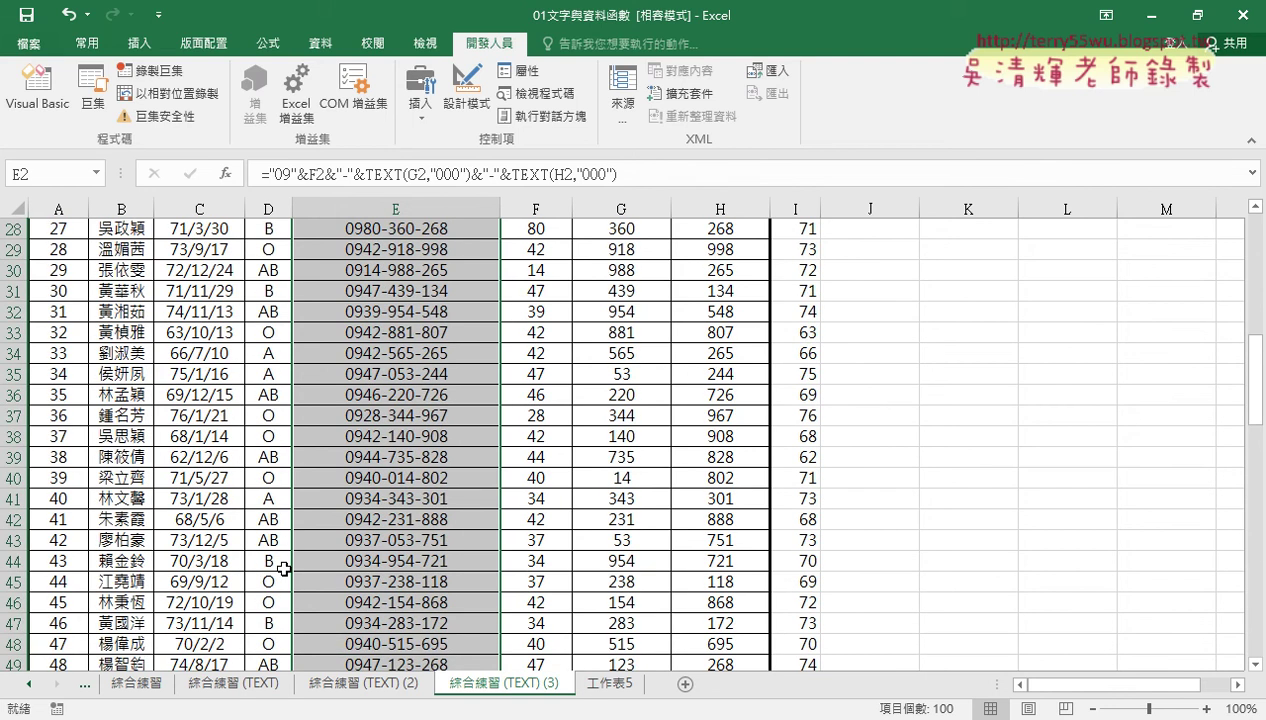
pyautogui.scroll(9, 284, 568)
pyautogui.click(930, 494)
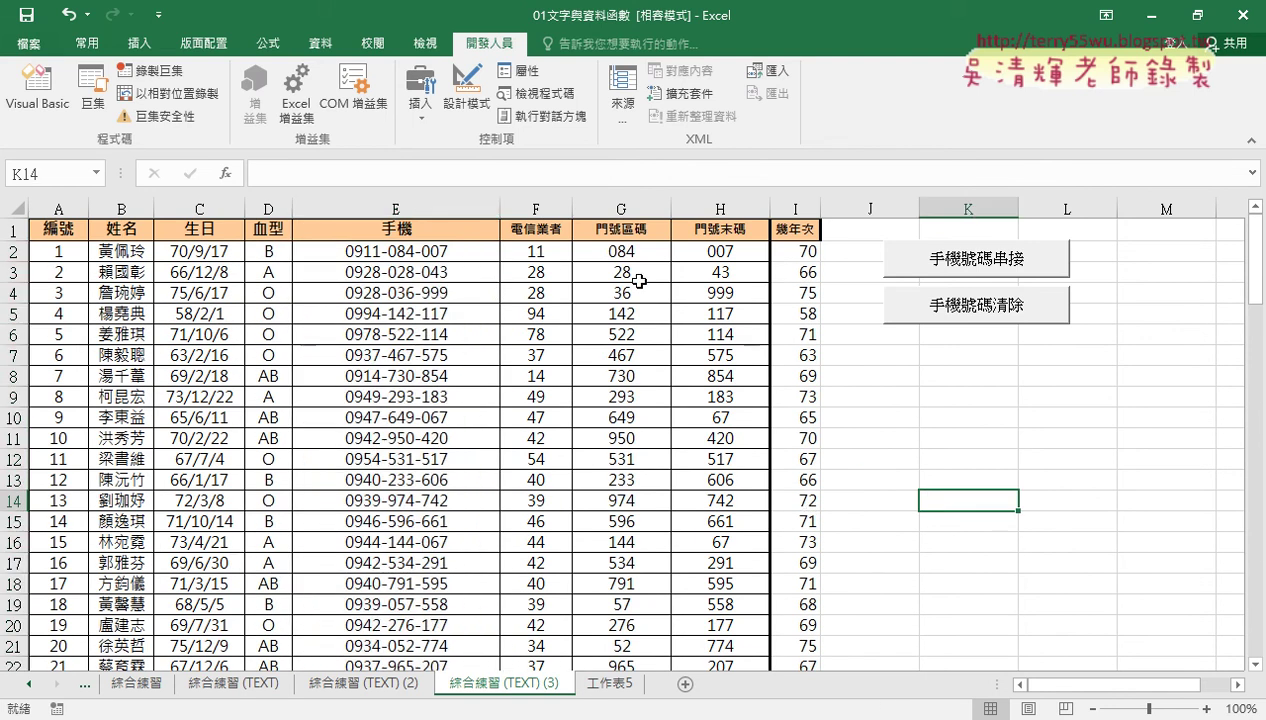
pyautogui.click(446, 258)
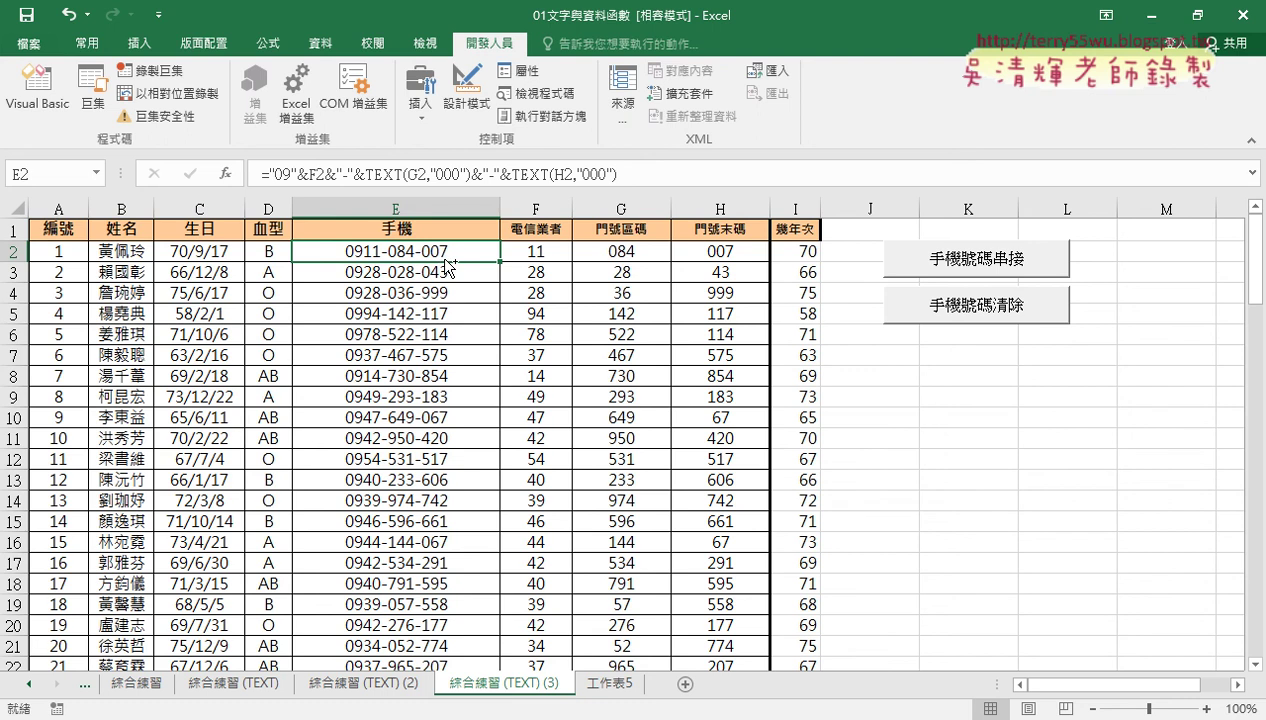
# Refill E2:E101 with the phone formula, delete the numbers, and undo the deletion
pyautogui.doubleClick(499, 261)
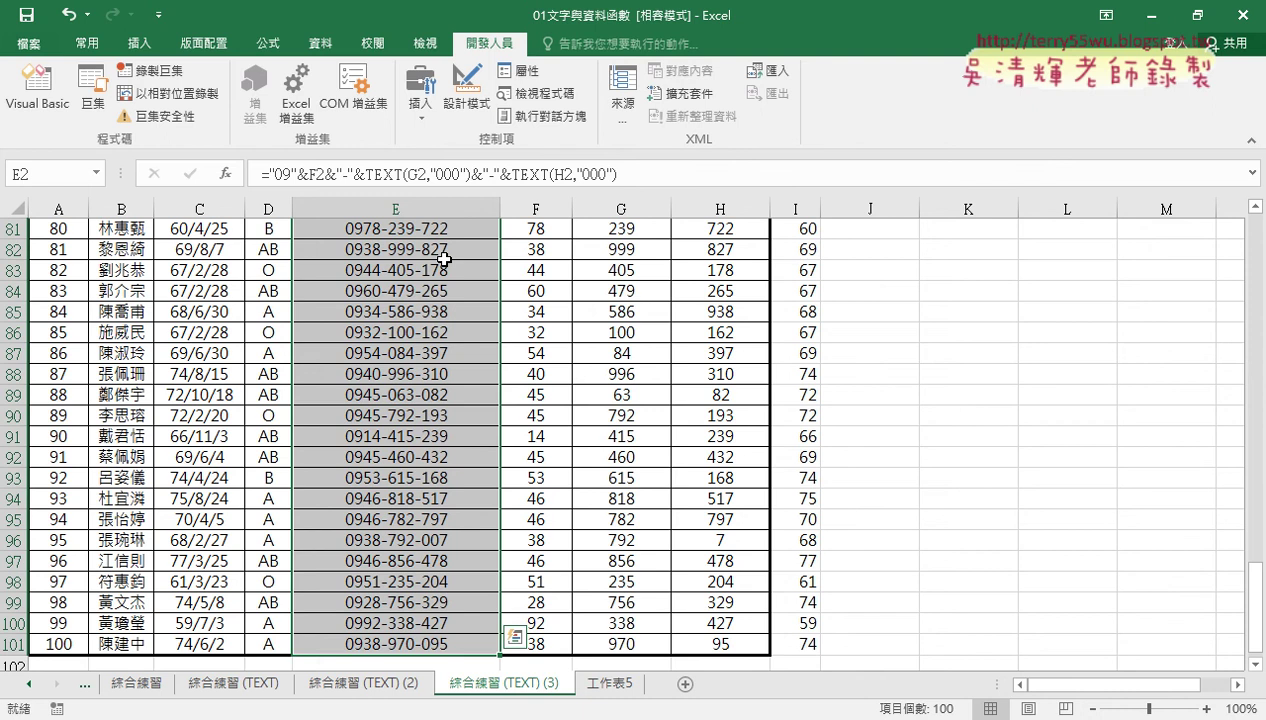
pyautogui.press('Delete')
pyautogui.scroll(18, 444, 260)
pyautogui.scroll(9, 444, 260)
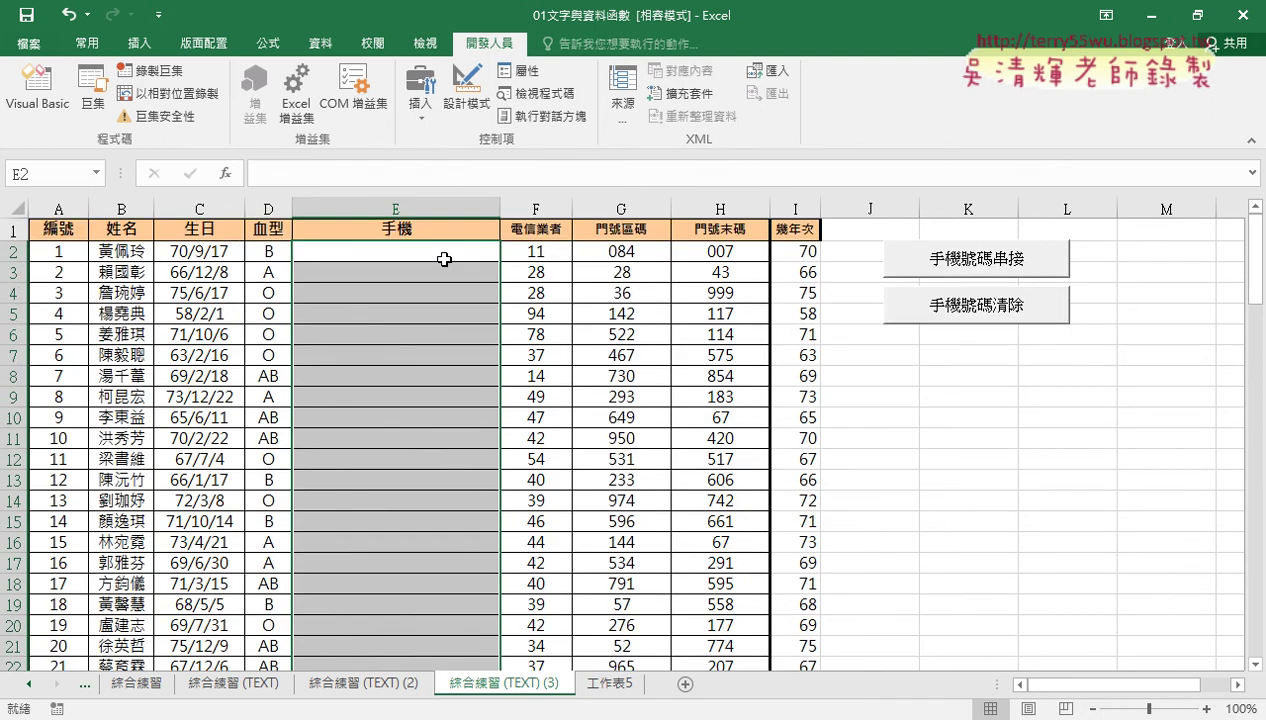
pyautogui.hotkey('ctrl', 'z')
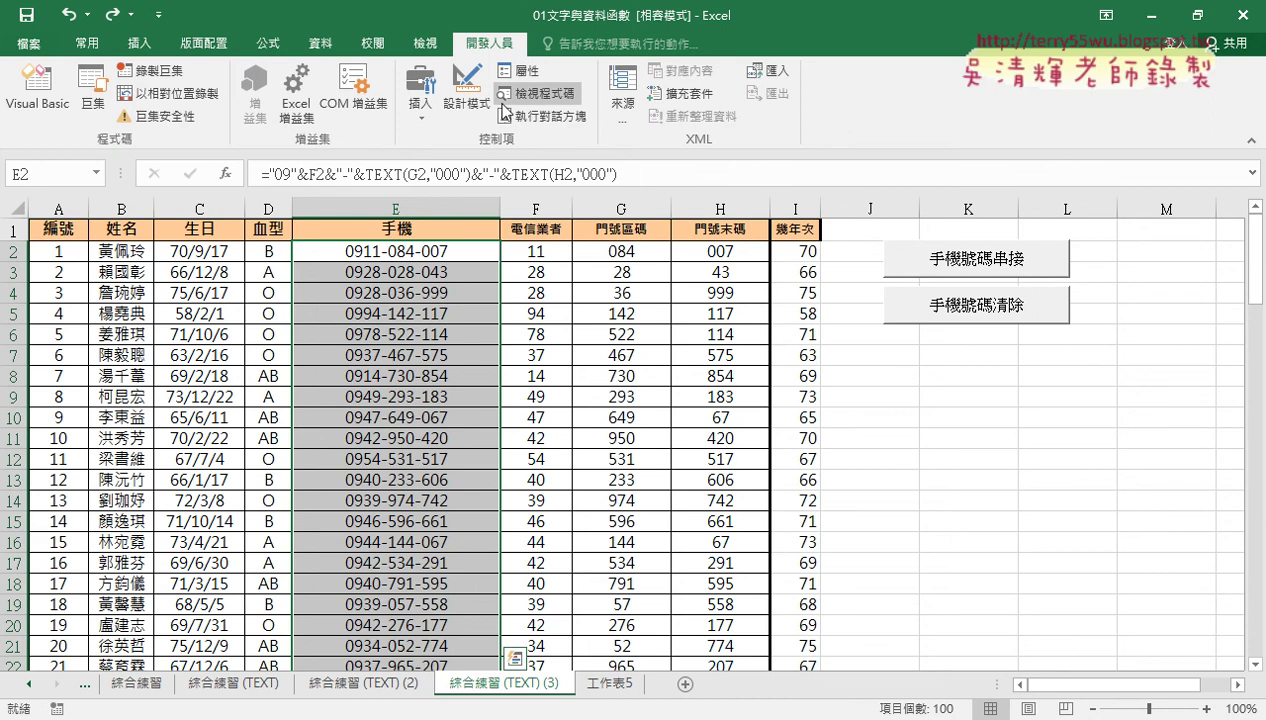
# Copy the macro name 手機號碼串接 from the button's Assign Macro dialog, closing it unchanged
pyautogui.rightClick(1004, 266)
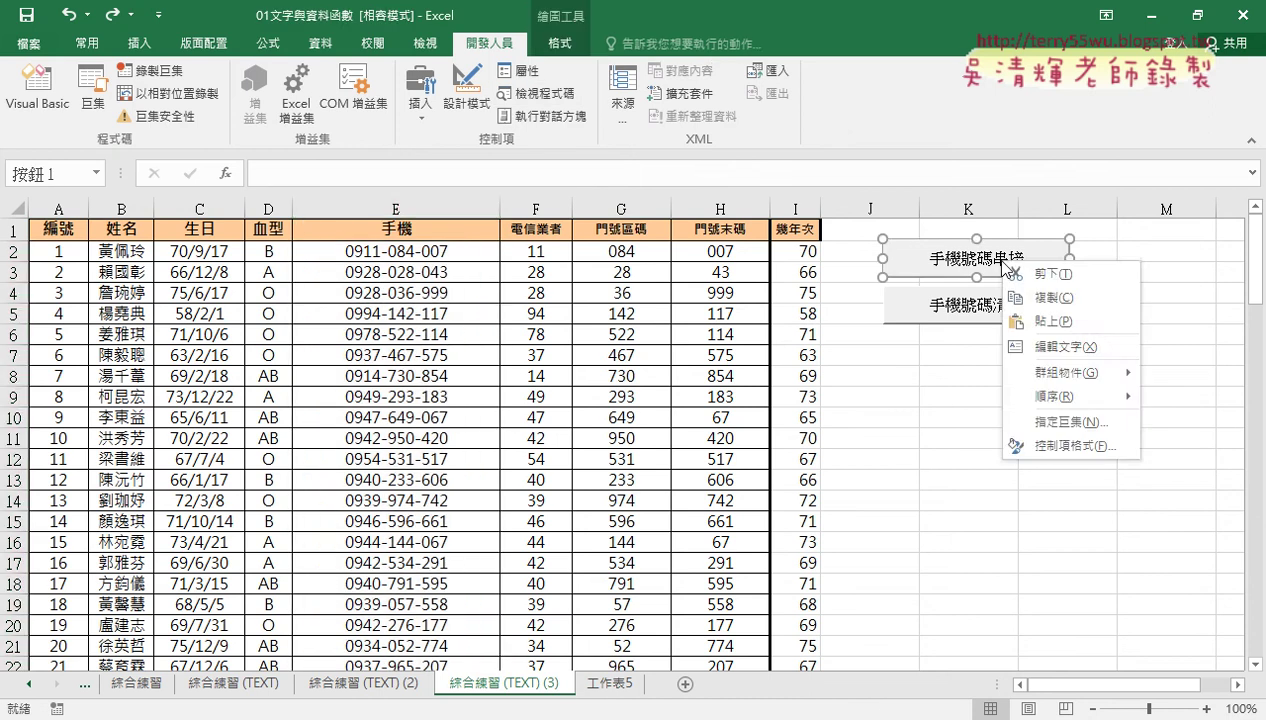
pyautogui.click(1070, 421)
pyautogui.moveTo(1082, 269); pyautogui.dragTo(997, 269)
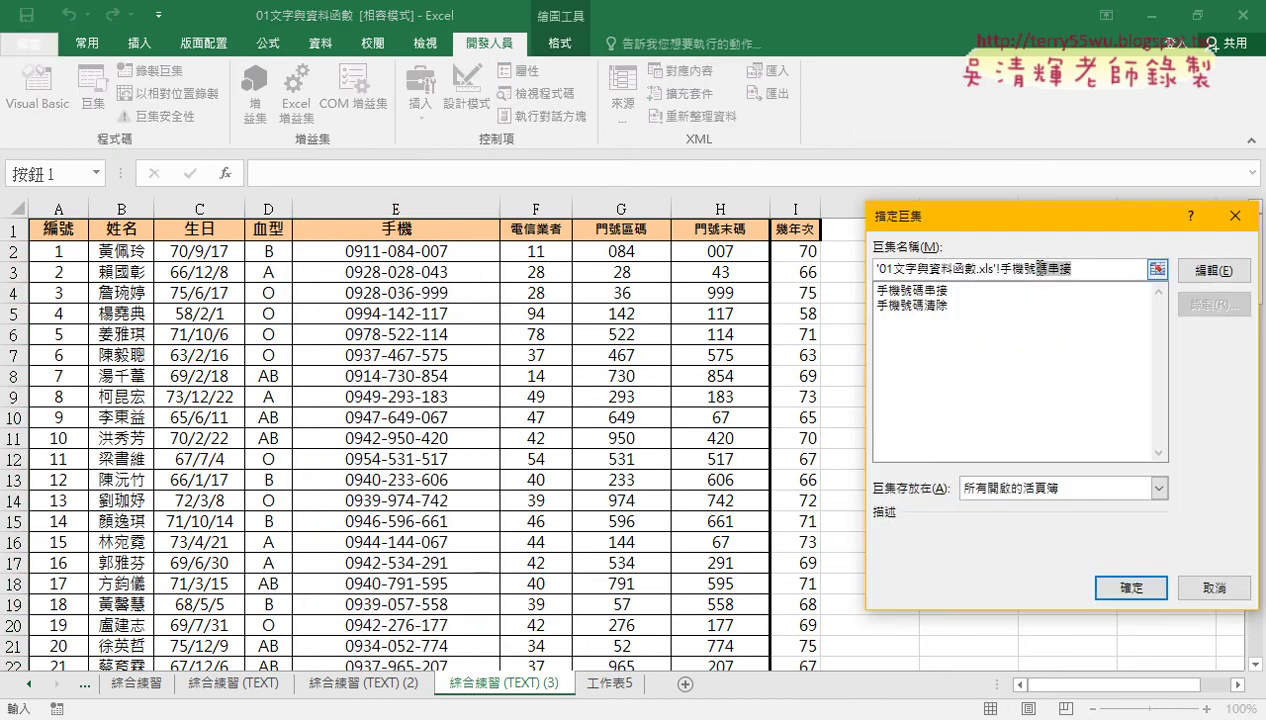
pyautogui.rightClick(1018, 268)
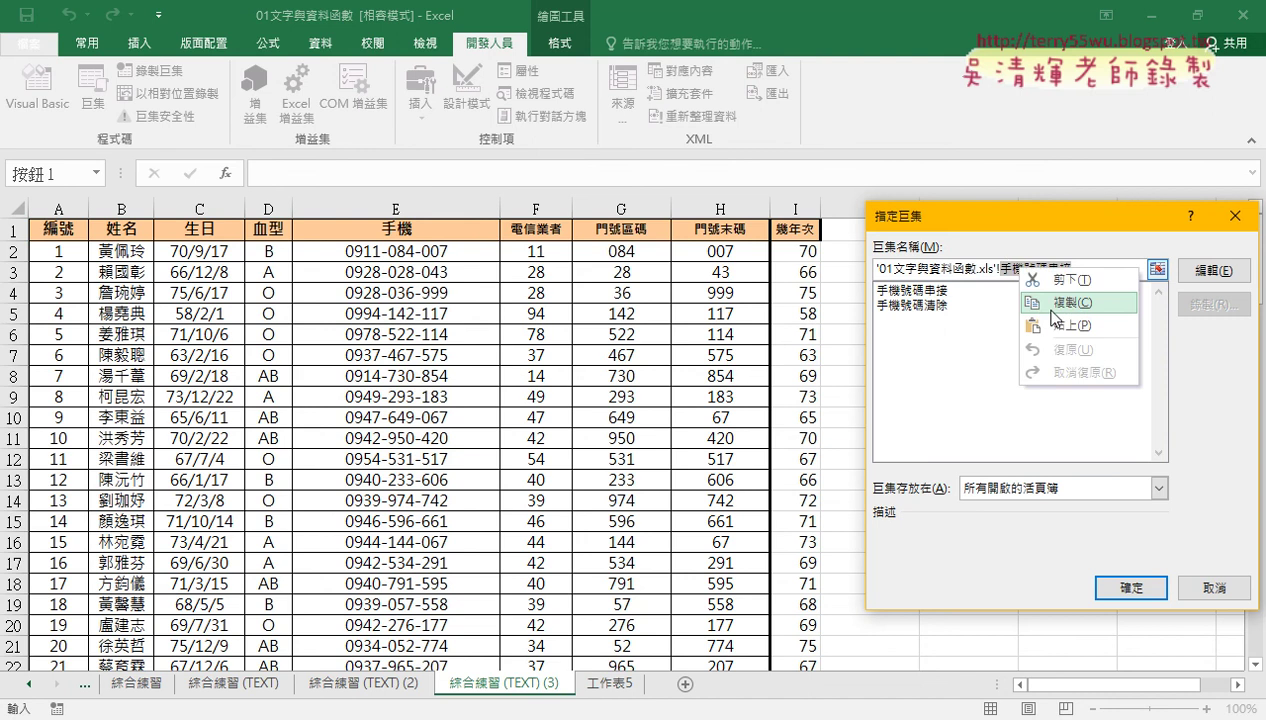
pyautogui.click(1060, 302)
pyautogui.click(1214, 588)
pyautogui.click(1034, 498)
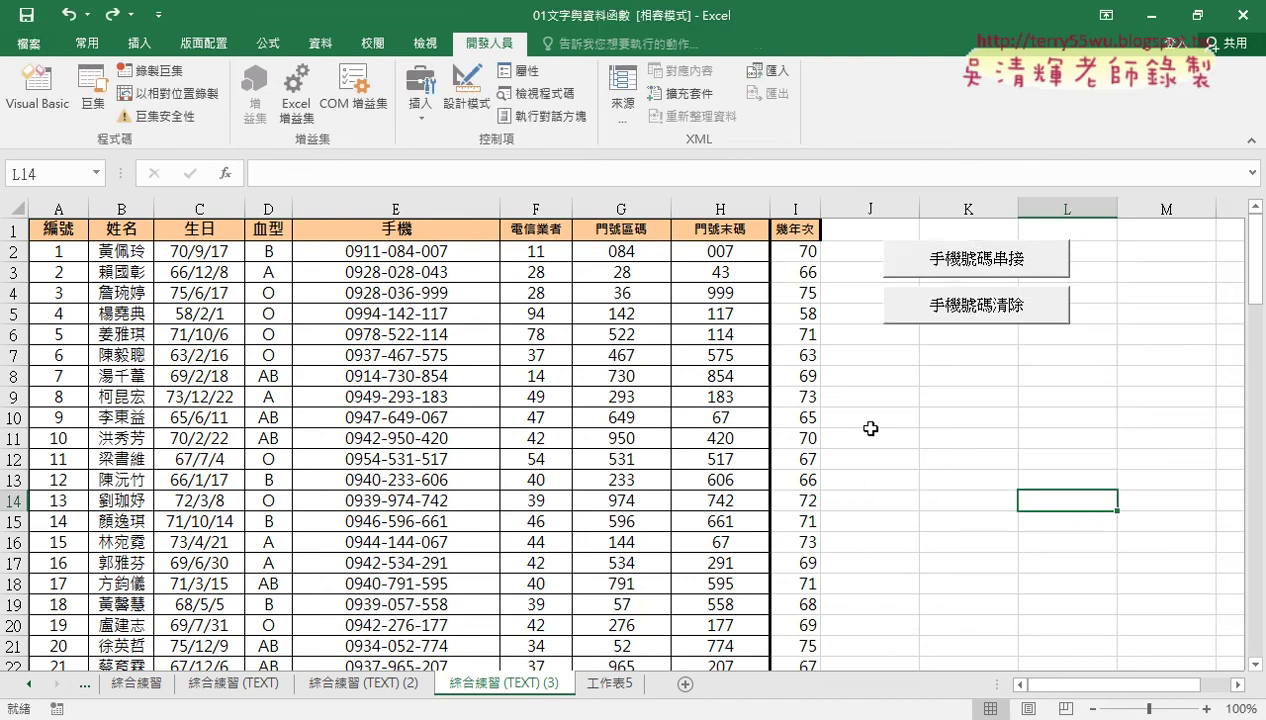
# Start recording a macro named 手機號碼串接 with the pasted name, replacing the existing one
pyautogui.click(155, 72)
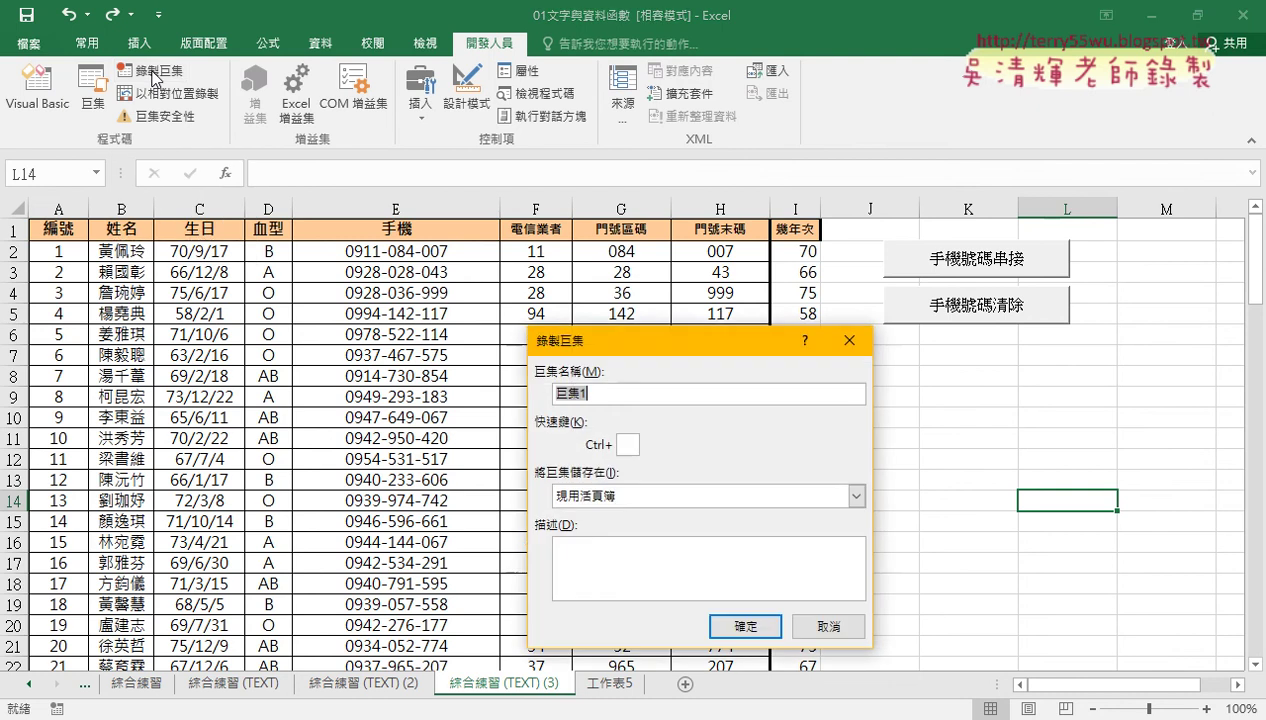
pyautogui.rightClick(568, 391)
pyautogui.click(618, 450)
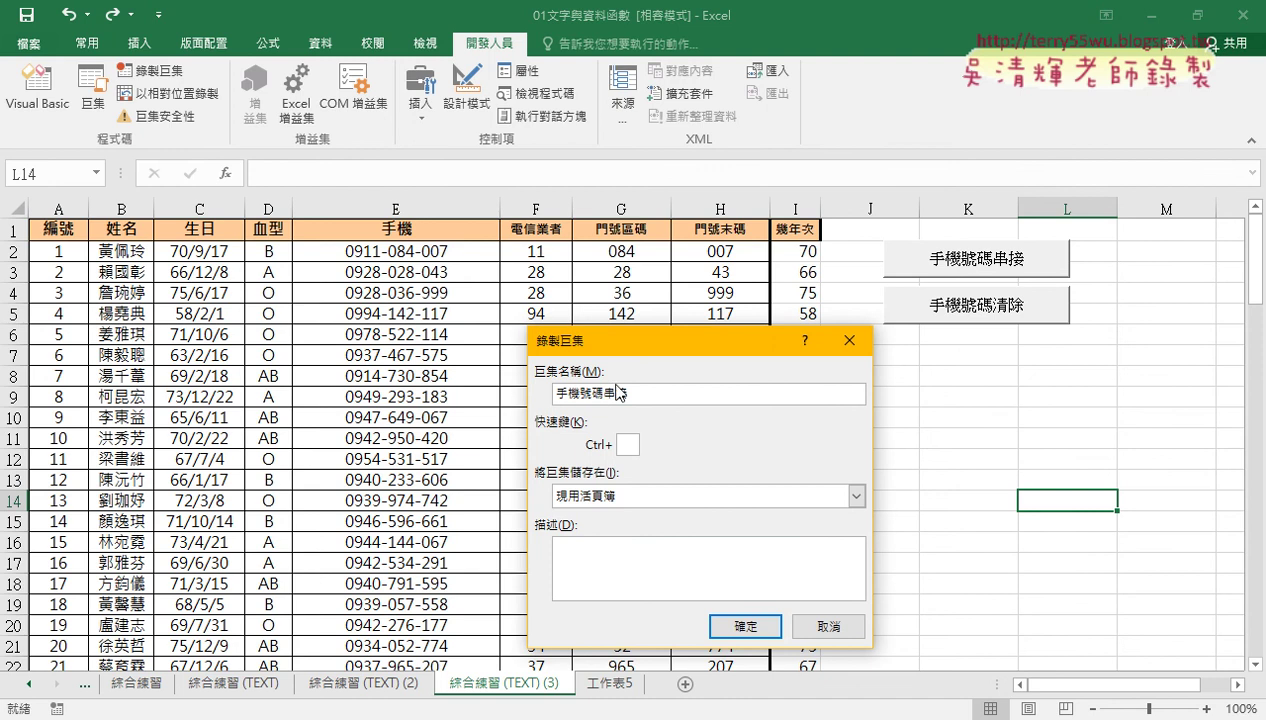
pyautogui.moveTo(628, 340); pyautogui.dragTo(700, 157)
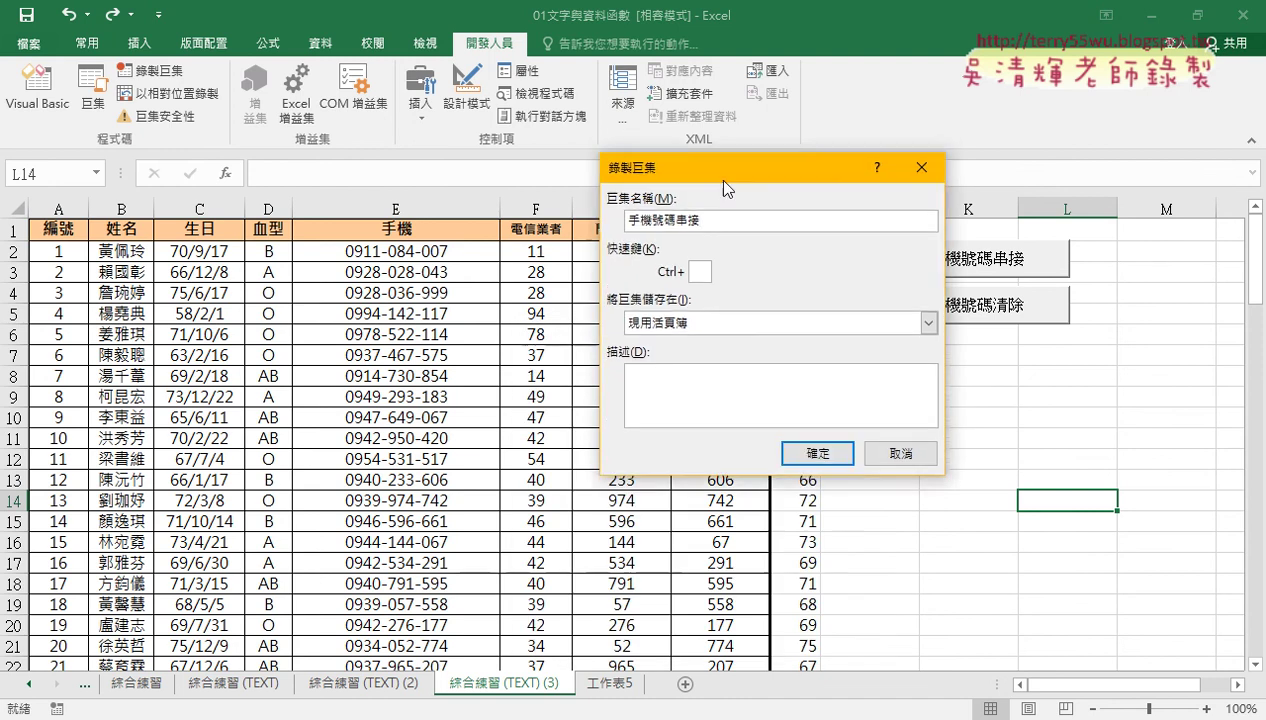
pyautogui.click(818, 446)
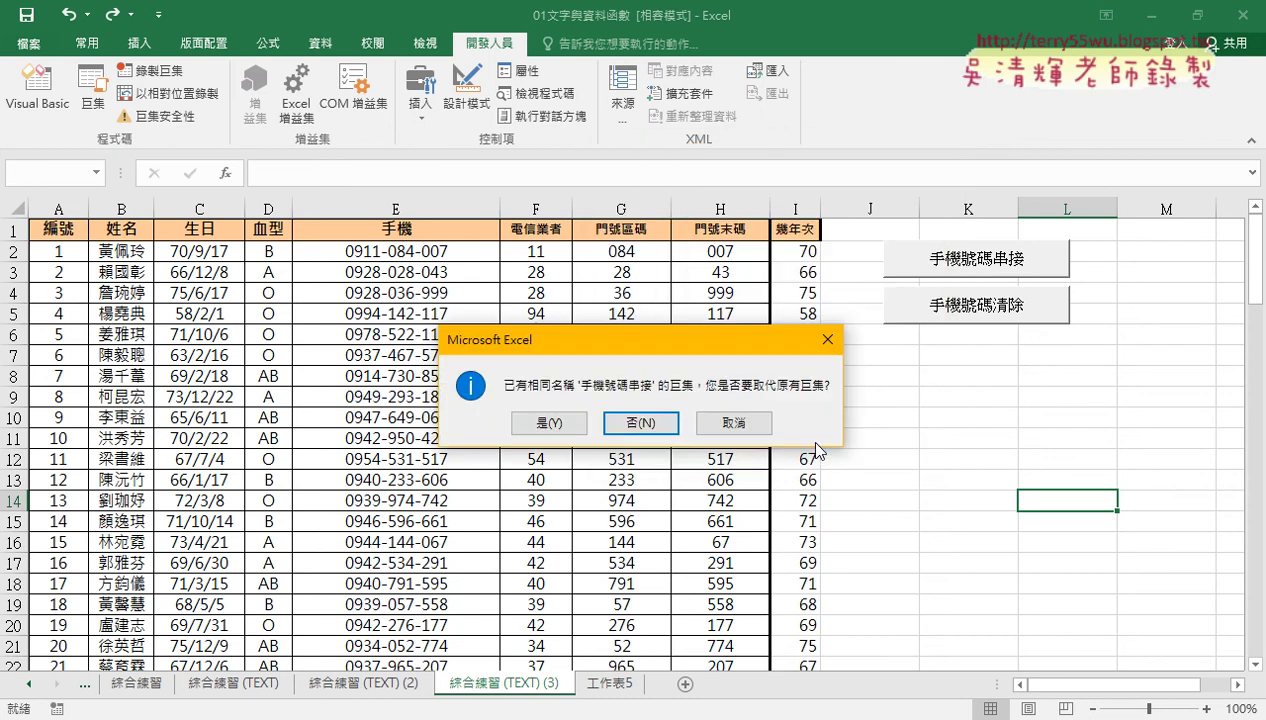
pyautogui.click(553, 424)
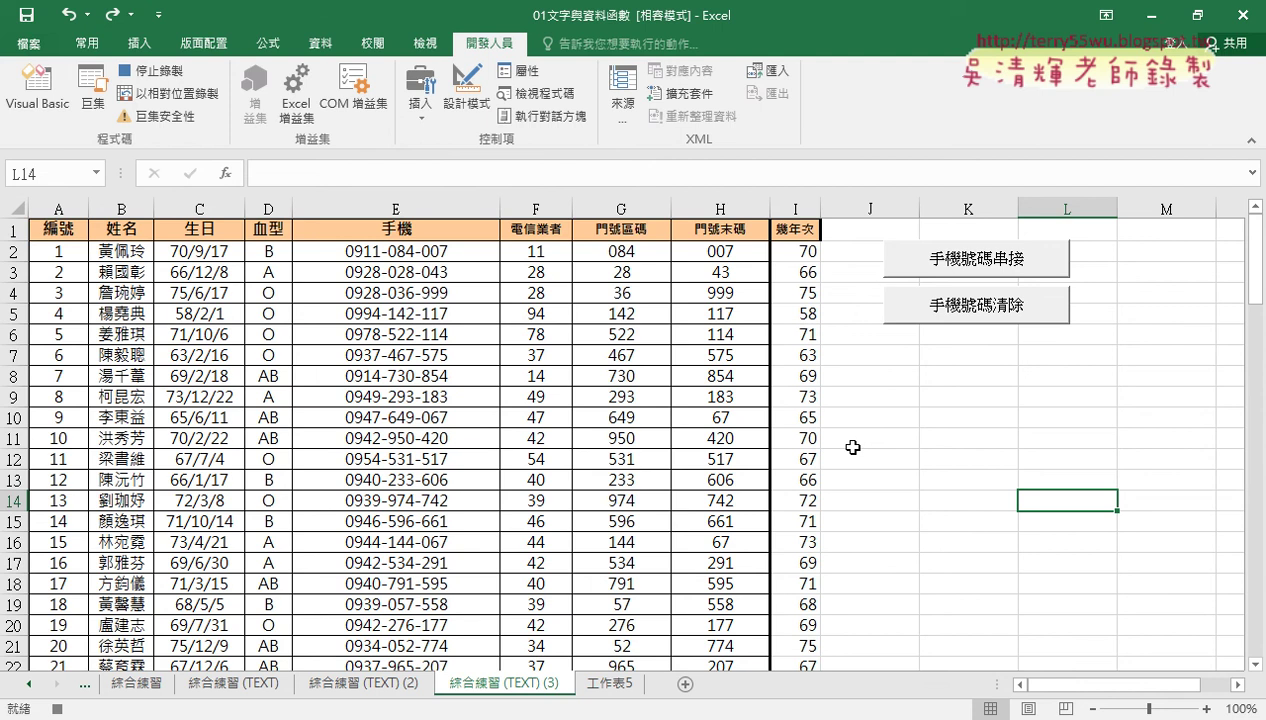
# Re-enter the E2 concatenation formula, fill it down to row 101, and stop recording
pyautogui.click(415, 254)
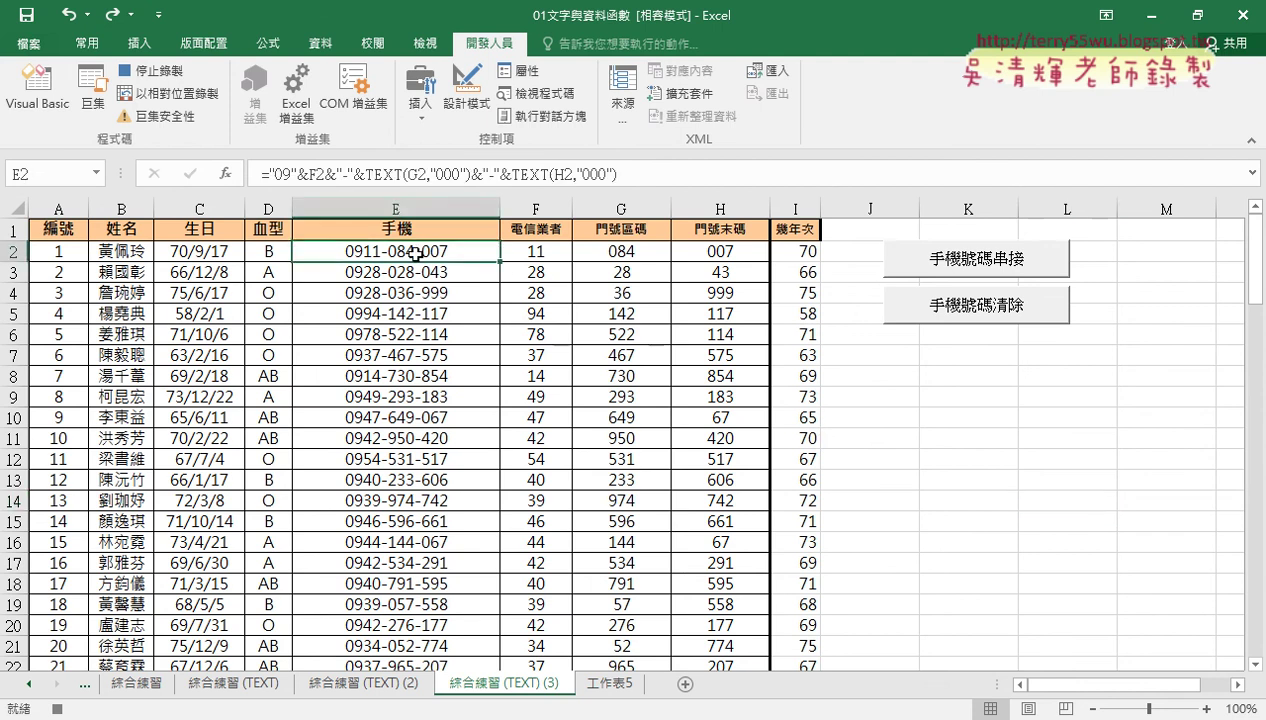
pyautogui.click(337, 178)
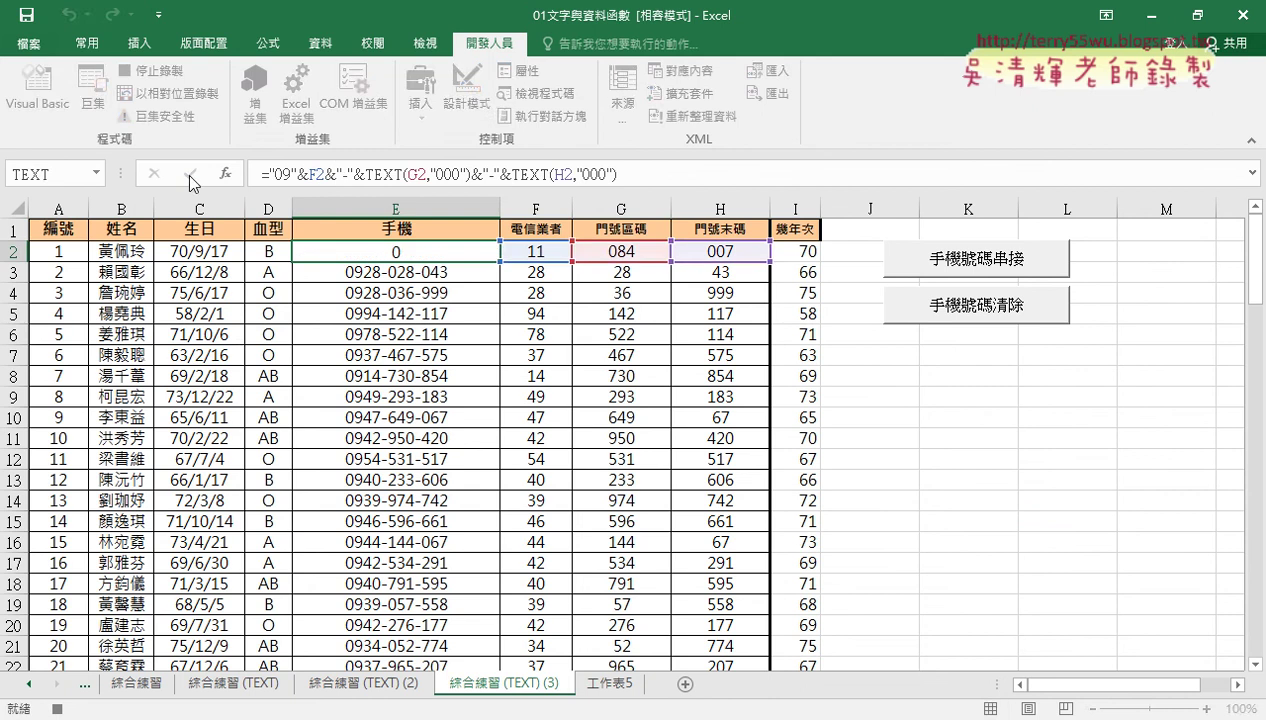
pyautogui.click(189, 174)
pyautogui.doubleClick(499, 262)
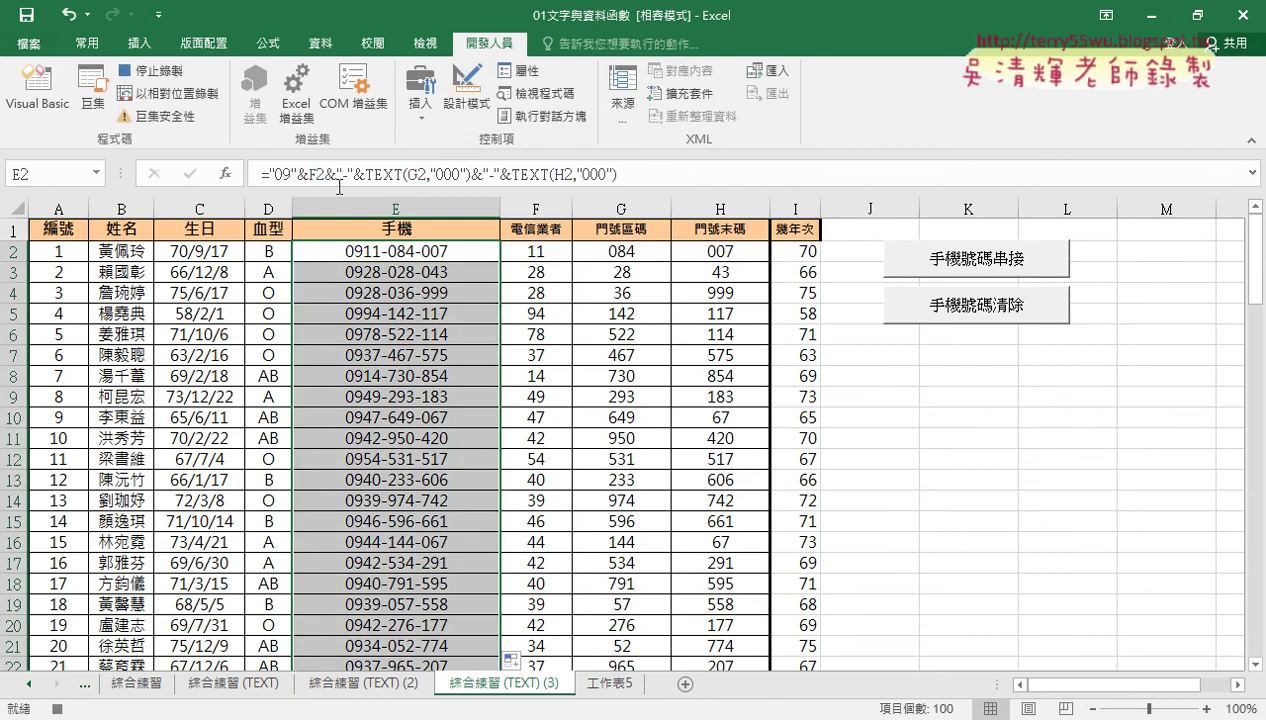
pyautogui.click(176, 74)
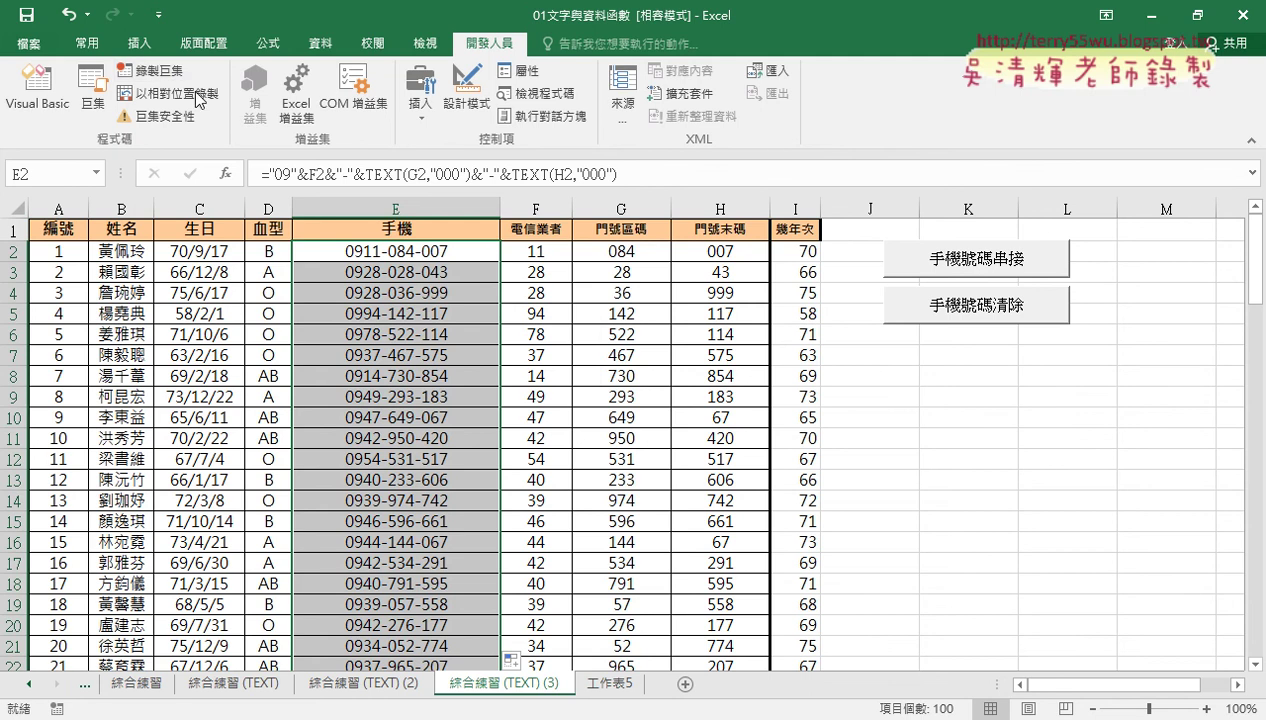
# Copy the 手機號碼清除 macro name from the Macros list and close it without running
pyautogui.click(92, 95)
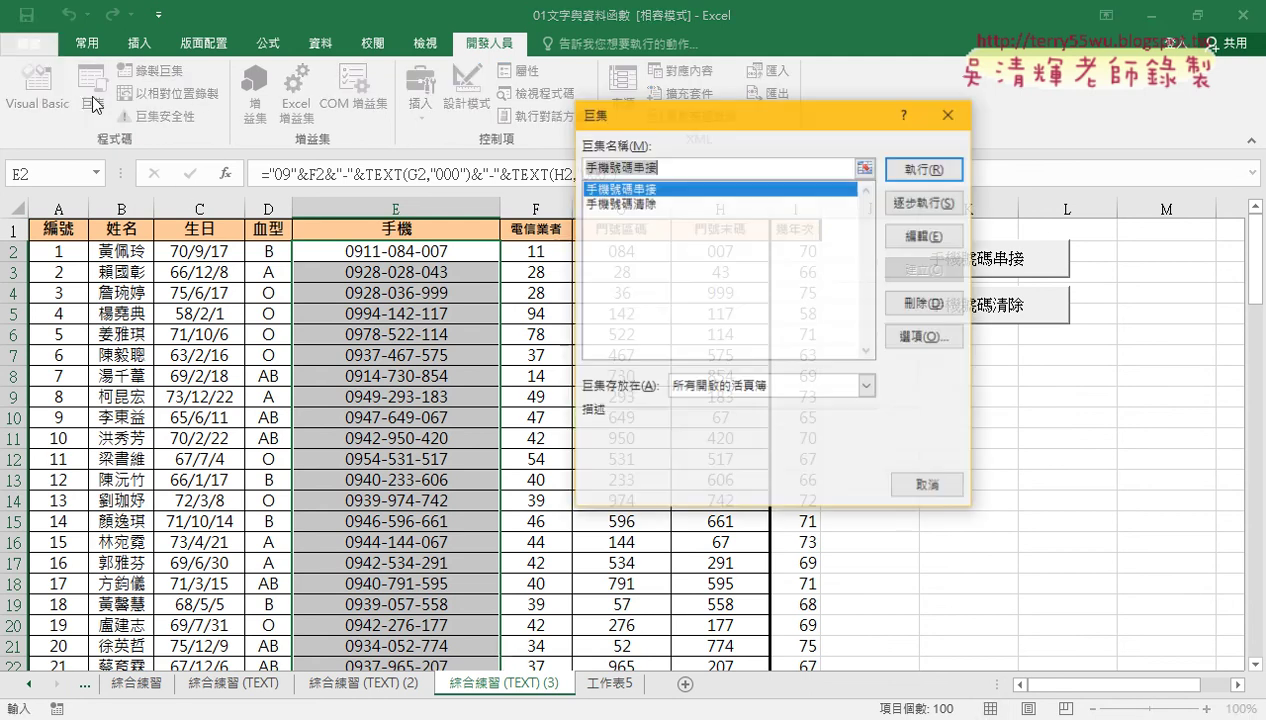
pyautogui.click(645, 202)
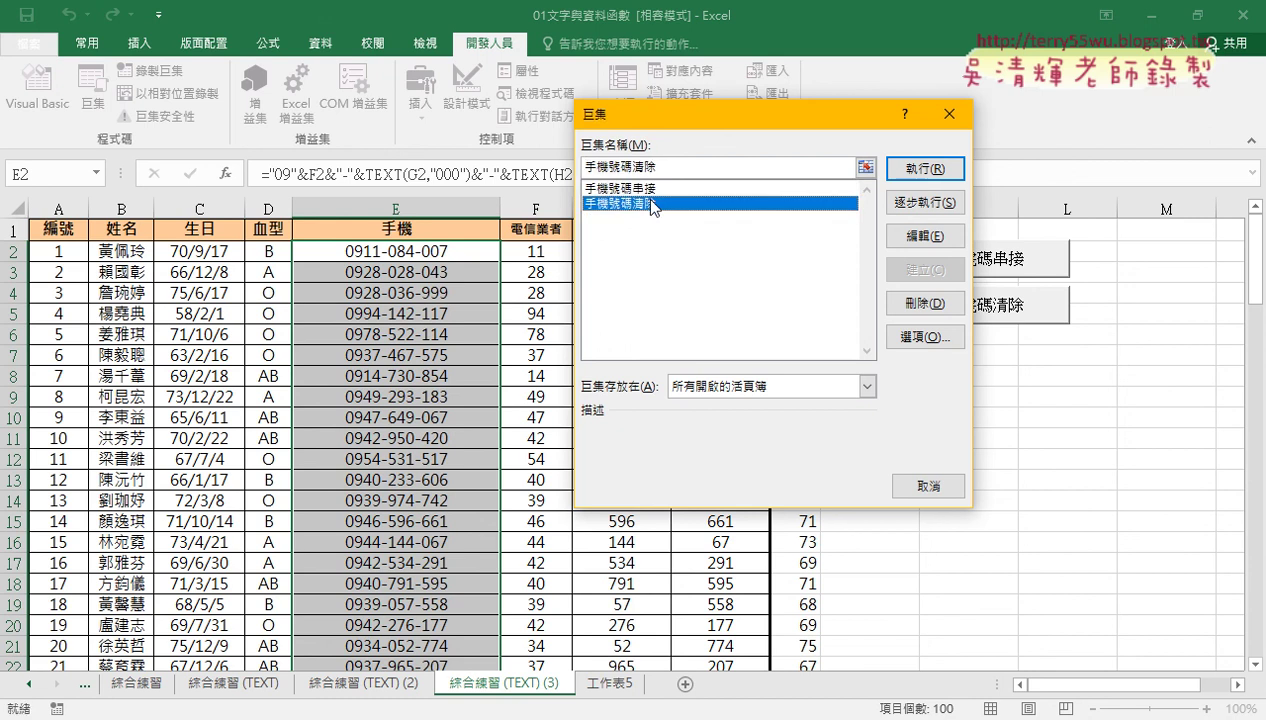
pyautogui.rightClick(651, 167)
pyautogui.click(707, 206)
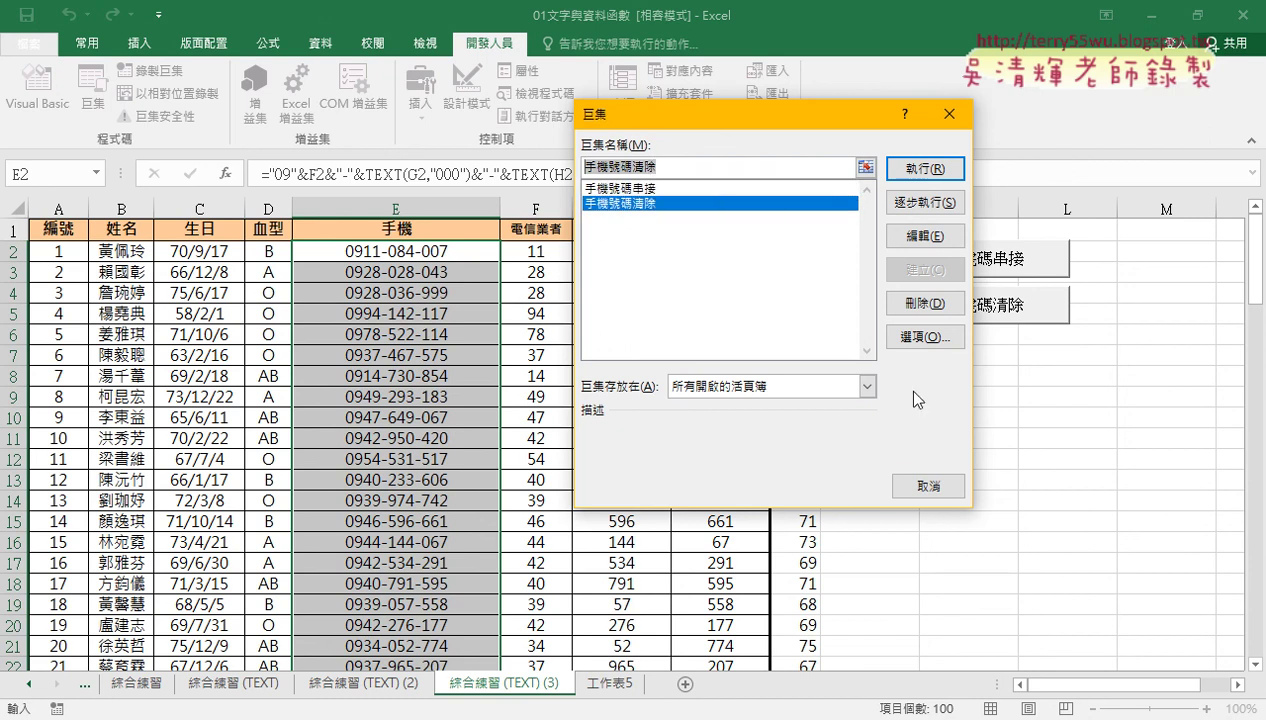
pyautogui.click(928, 486)
# Start recording a macro named 手機號碼清除, replacing the existing macro of that name
pyautogui.click(150, 71)
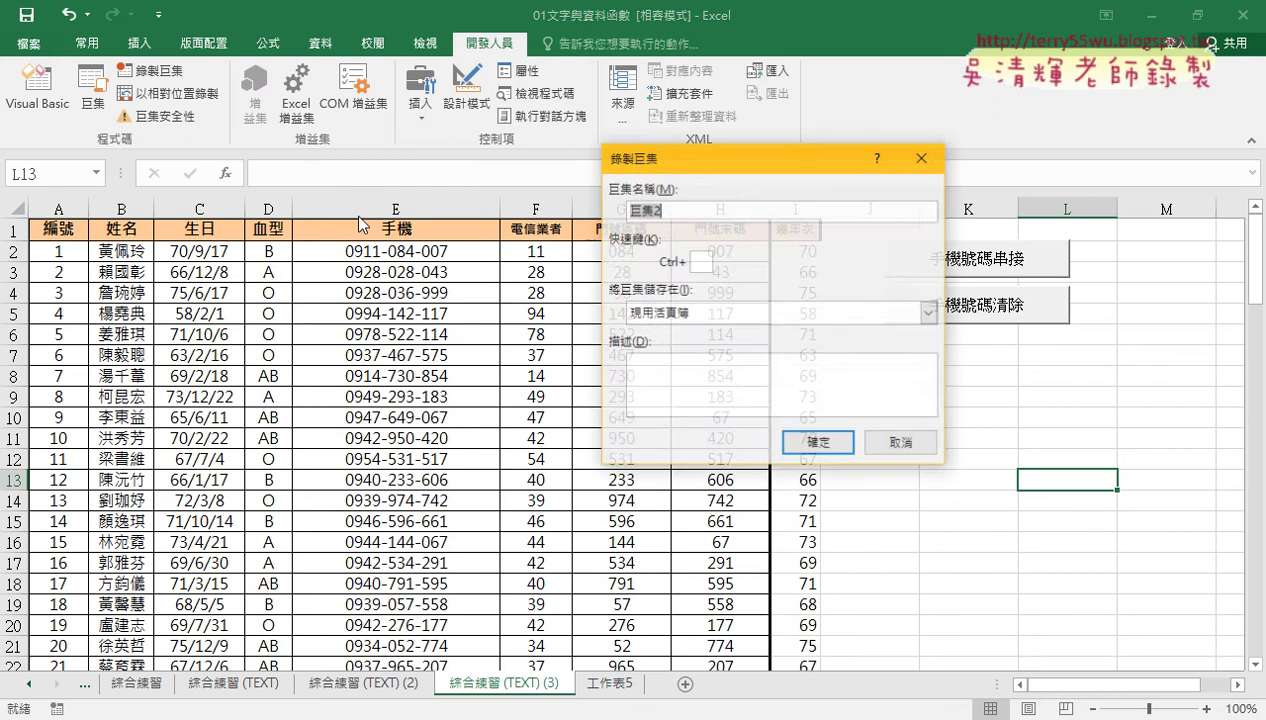
pyautogui.rightClick(690, 220)
pyautogui.click(737, 275)
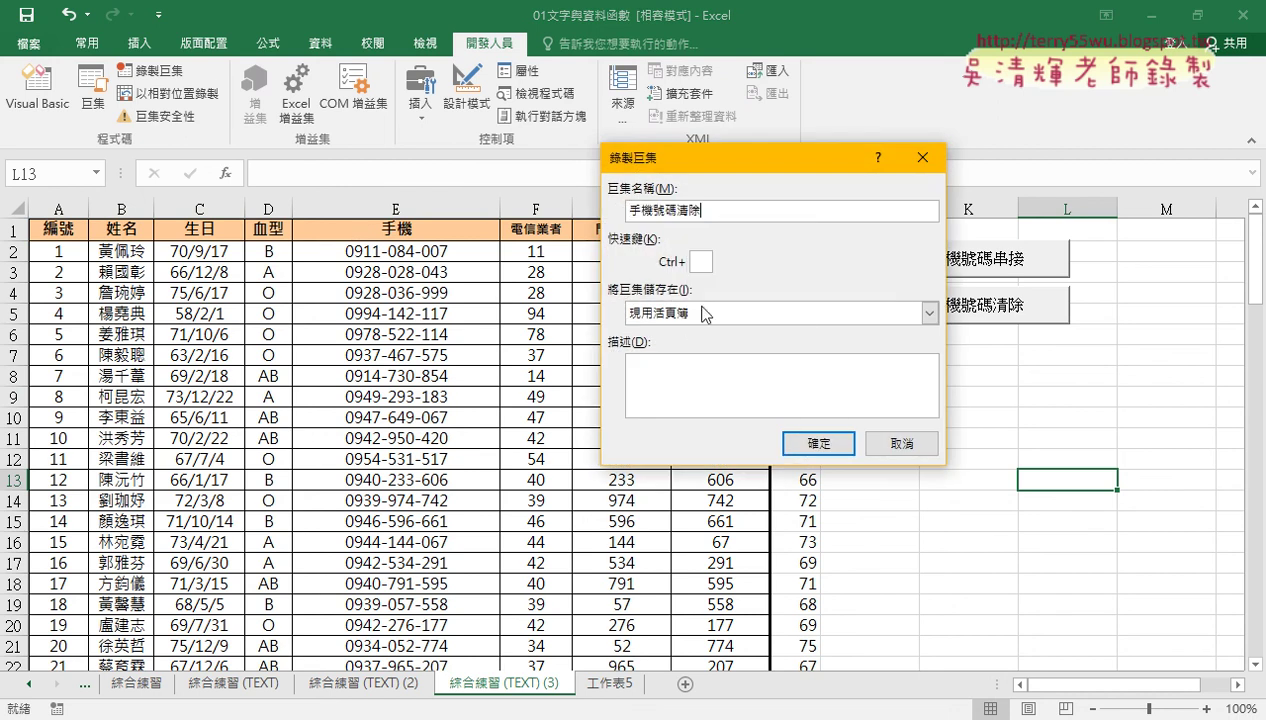
pyautogui.click(822, 447)
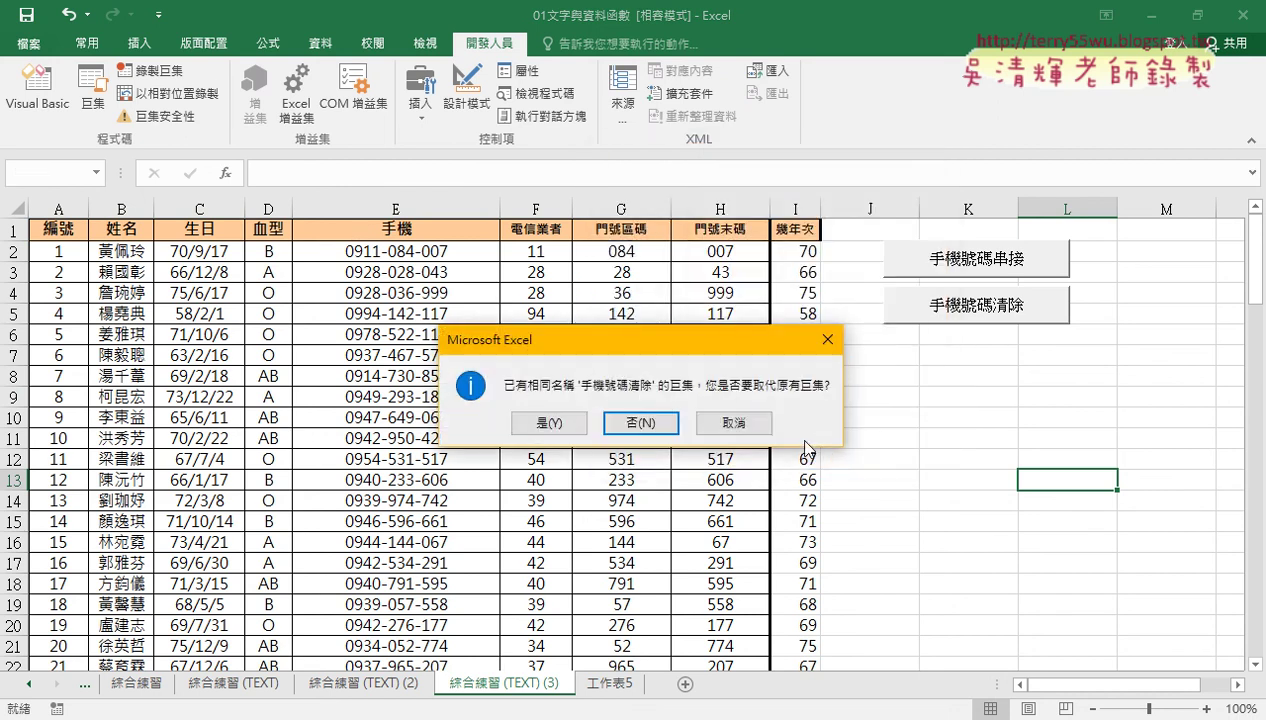
pyautogui.click(550, 424)
# Select E2 down to row 101 with Ctrl+Shift+Down and delete the phone numbers
pyautogui.click(425, 251)
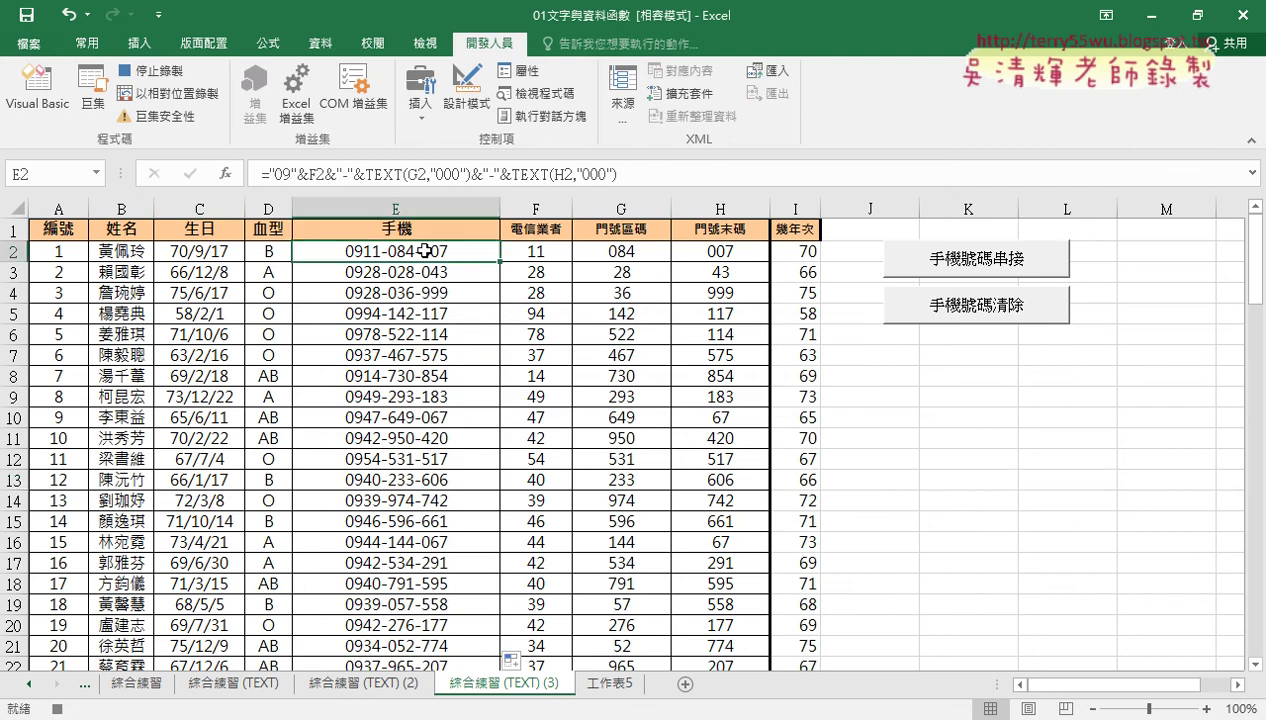
pyautogui.hotkey('ctrl', 'shift', 'Down')
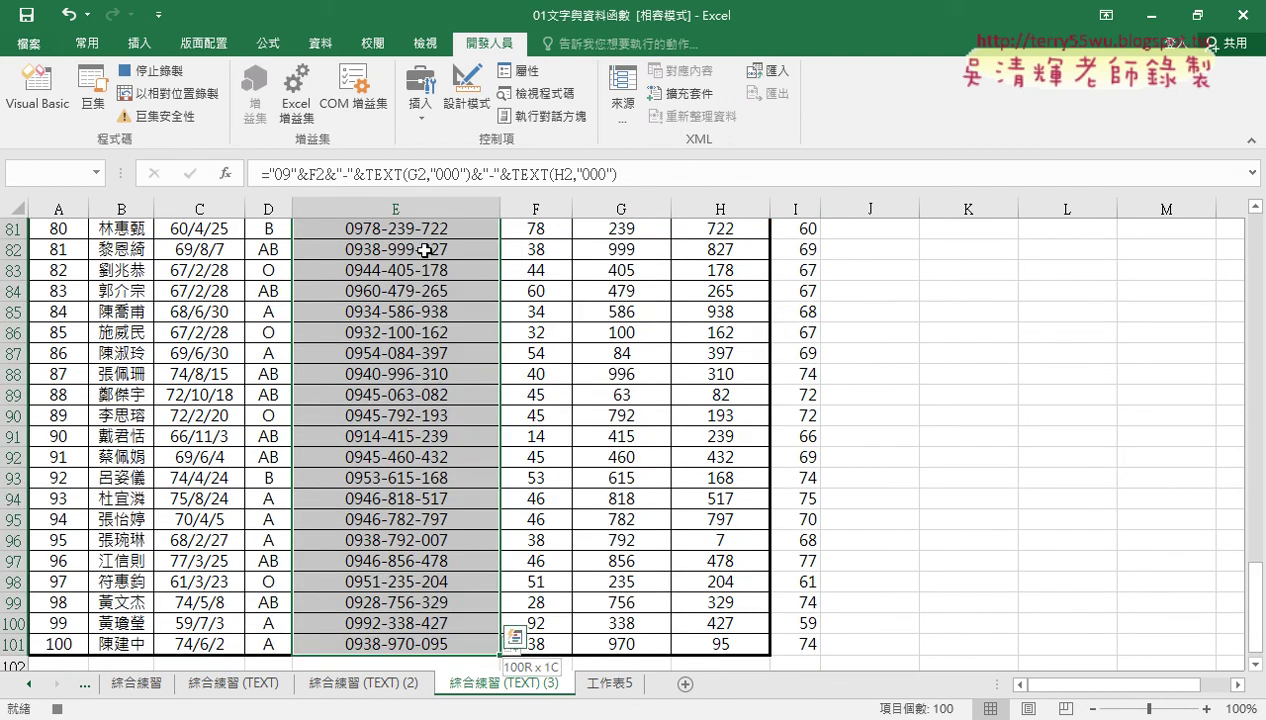
pyautogui.press('Delete')
pyautogui.scroll(1, 425, 251)
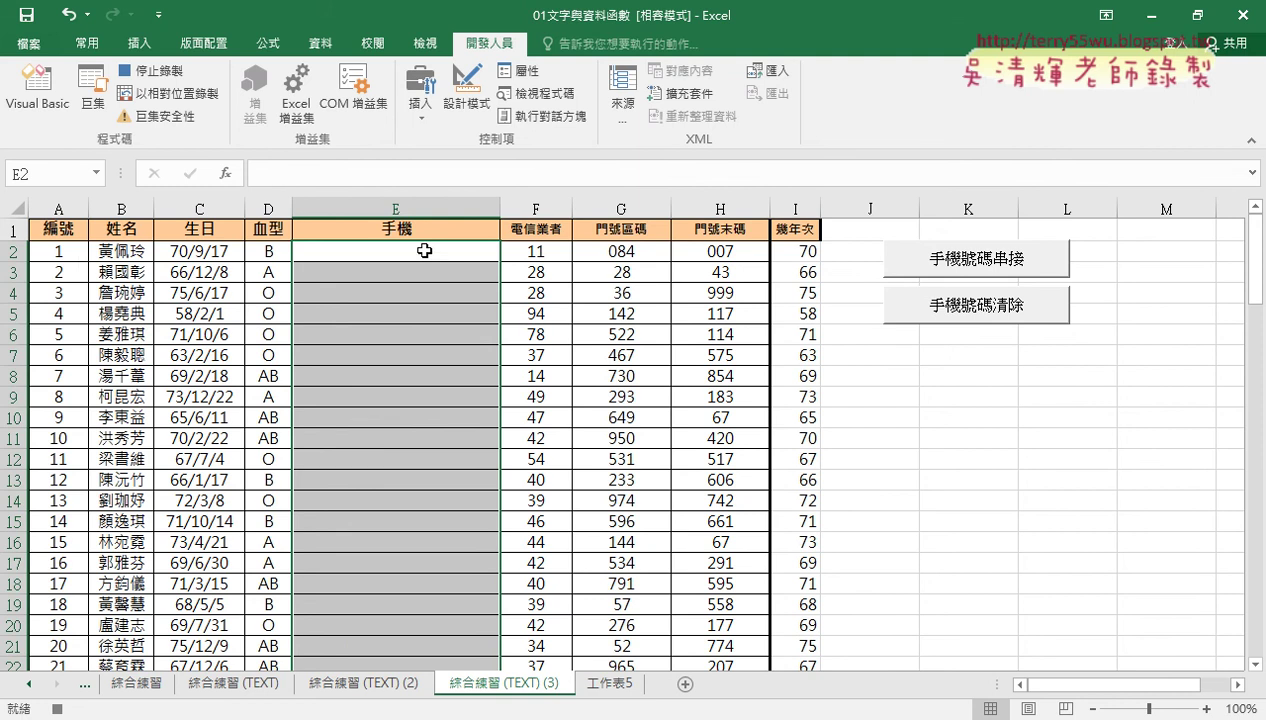
# Stop recording, then run 手機號碼串接 from the Macros list to refill column E
pyautogui.click(152, 70)
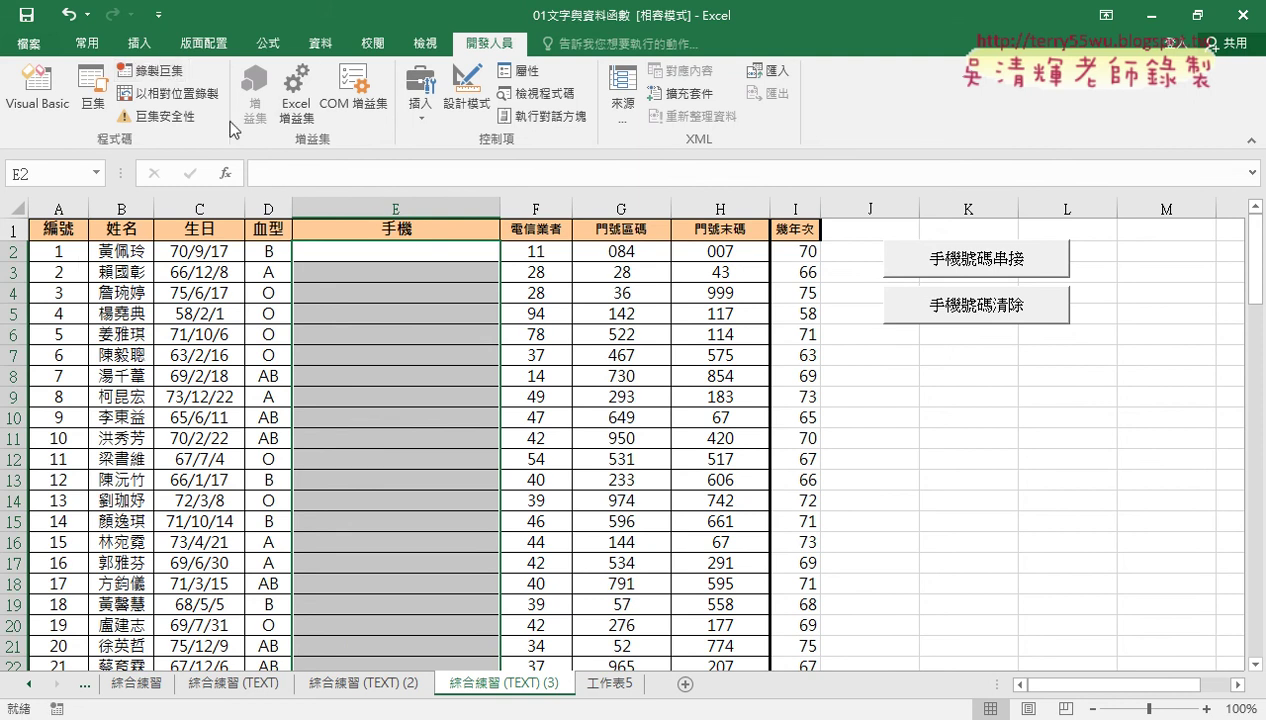
pyautogui.click(93, 108)
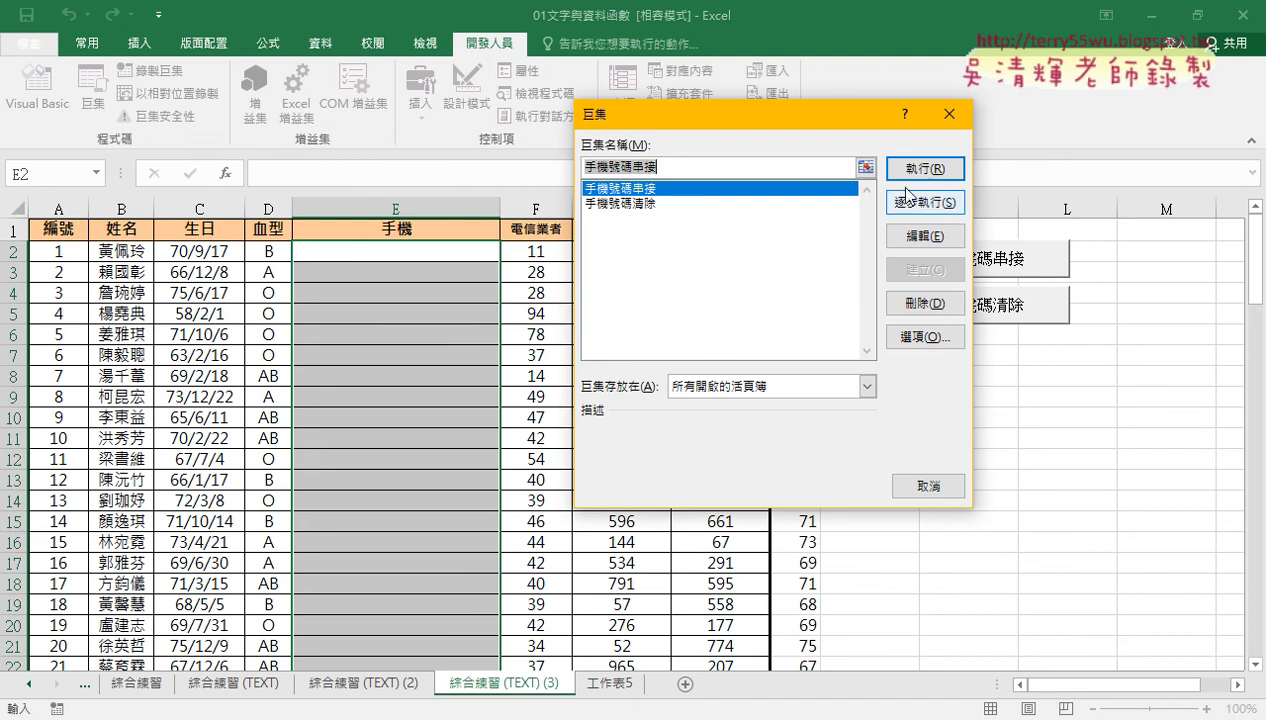
pyautogui.moveTo(790, 118); pyautogui.dragTo(801, 88)
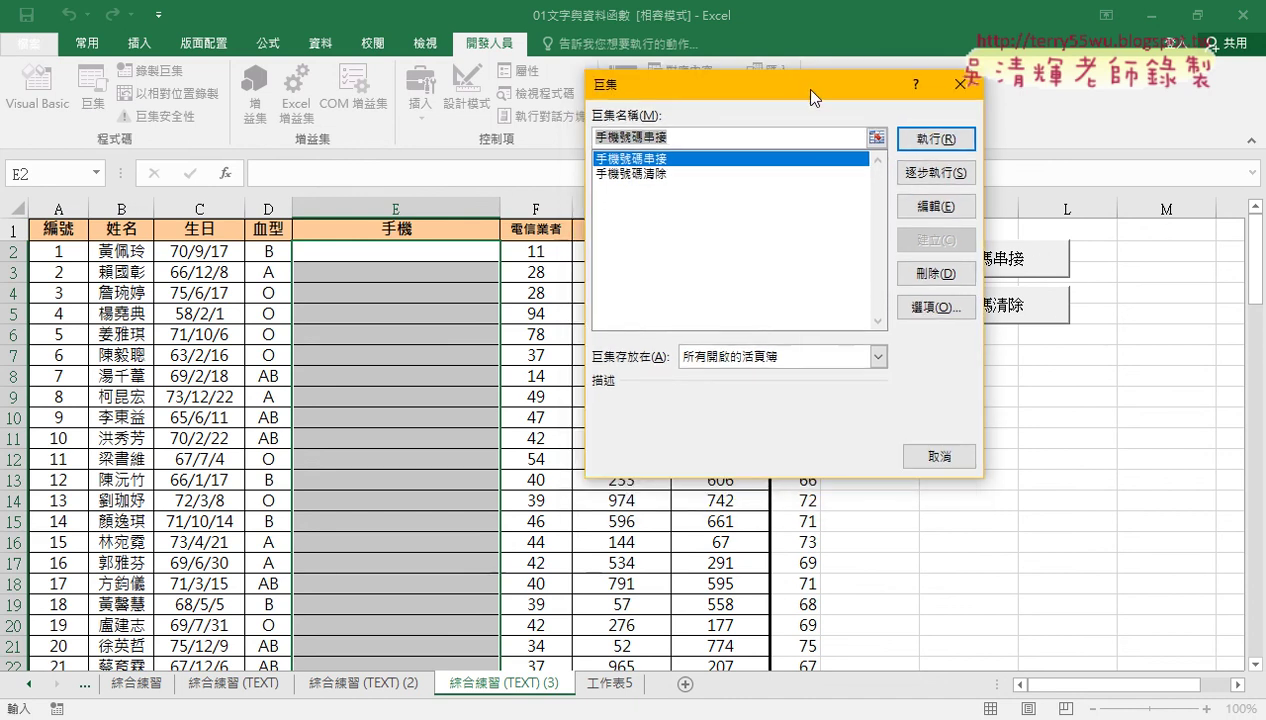
pyautogui.click(932, 141)
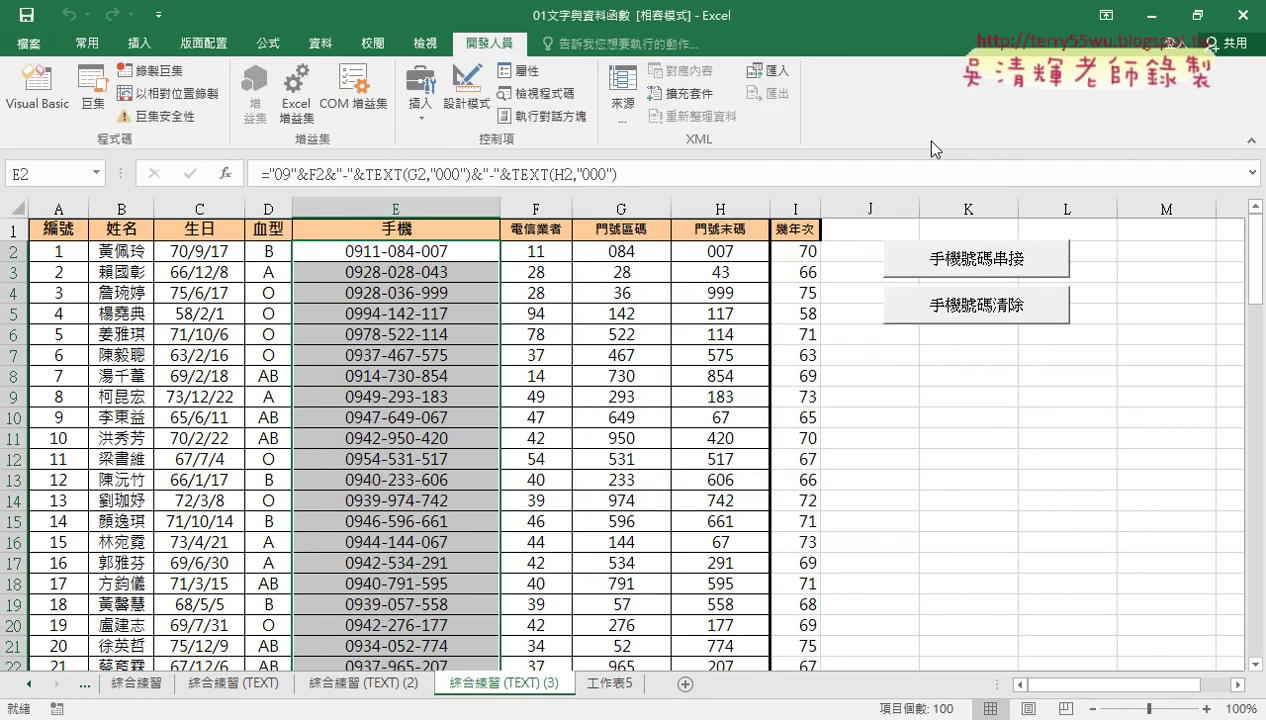
# Run the 手機號碼清除 macro from the Macros list to empty column E
pyautogui.click(96, 100)
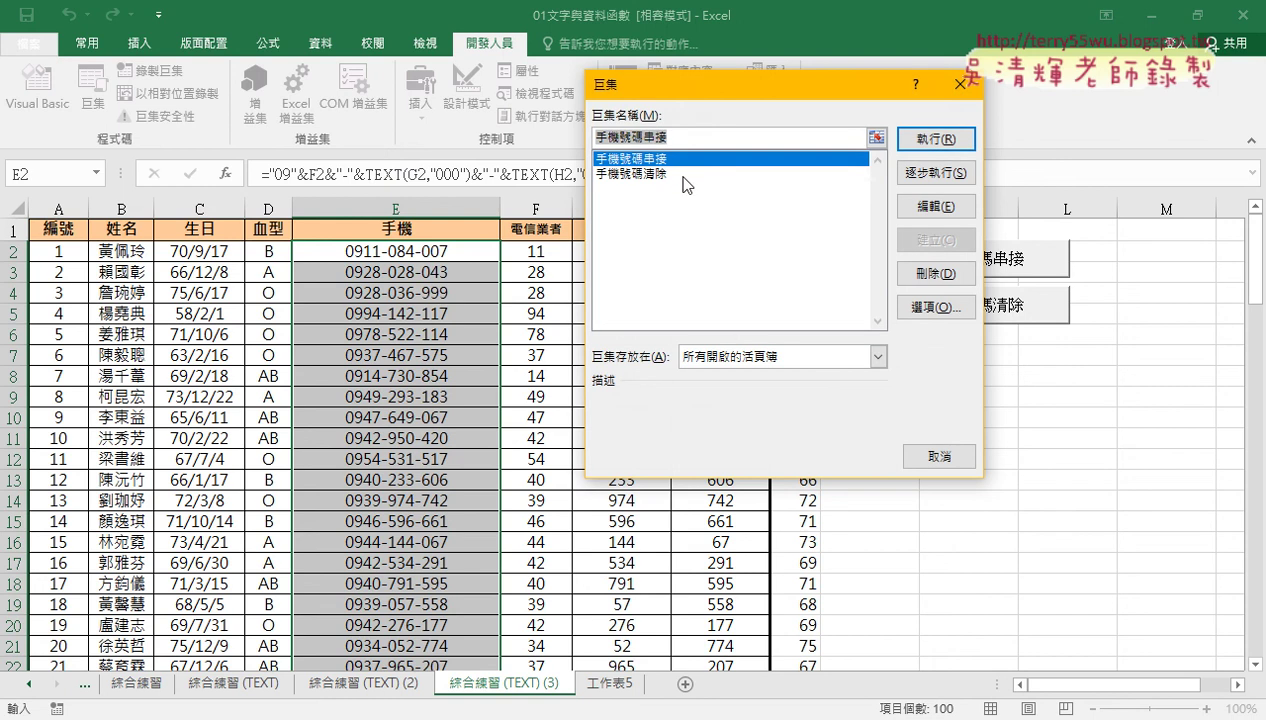
pyautogui.click(682, 174)
pyautogui.click(918, 139)
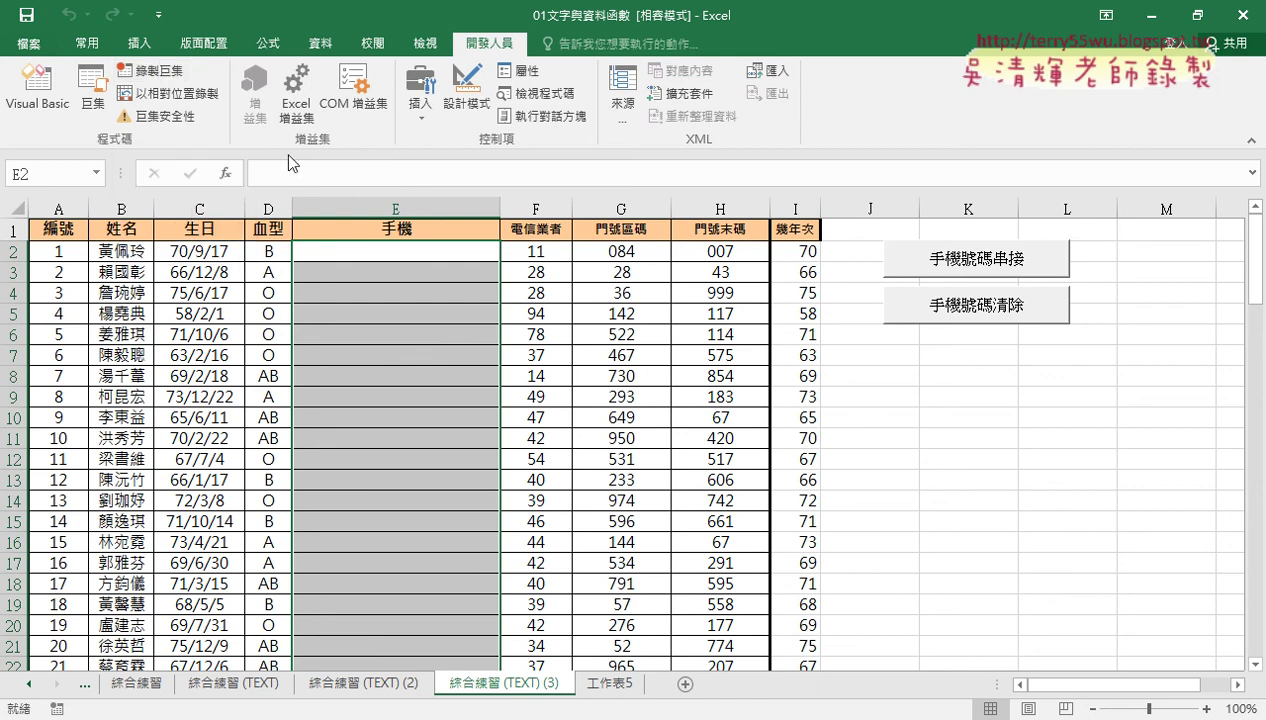
# Review Module2's recorded code for both macros in the VBA editor, then close it
pyautogui.click(40, 110)
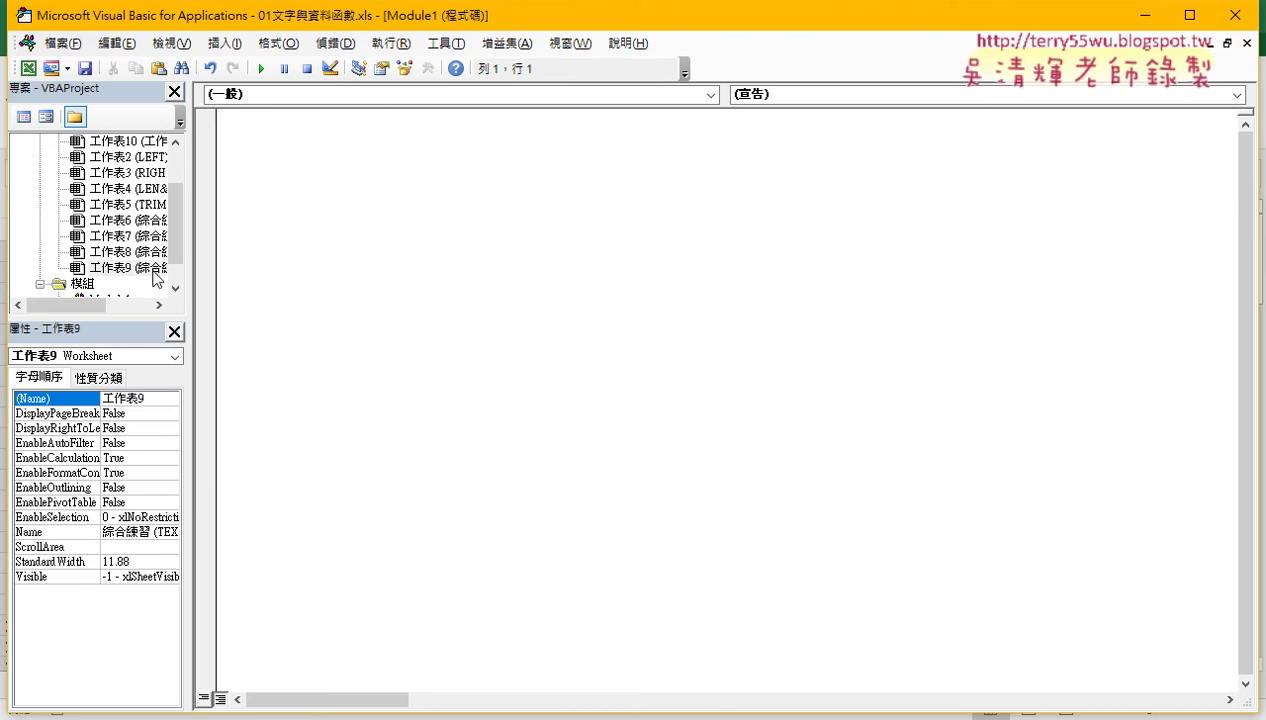
pyautogui.moveTo(181, 248); pyautogui.dragTo(181, 264)
pyautogui.doubleClick(111, 283)
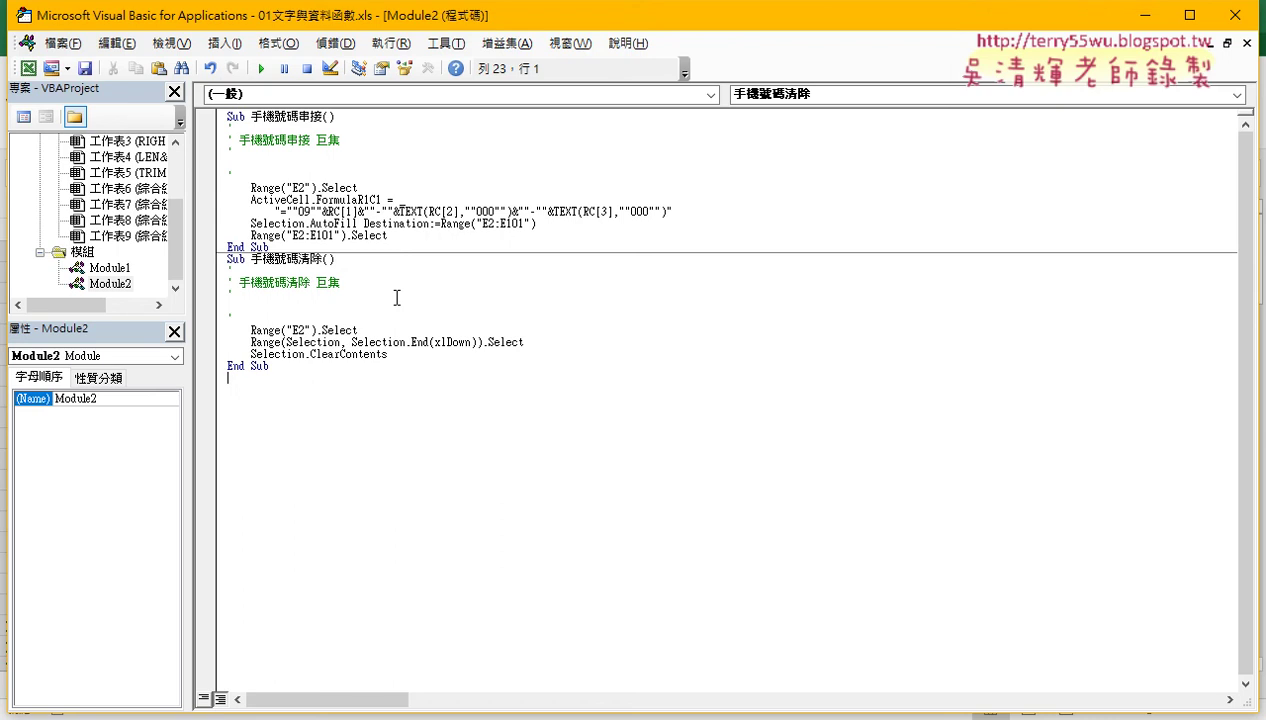
pyautogui.click(1235, 15)
# Open Excel Options via the Quick Access Toolbar's 其他命令 and choose 自訂功能區
pyautogui.click(159, 14)
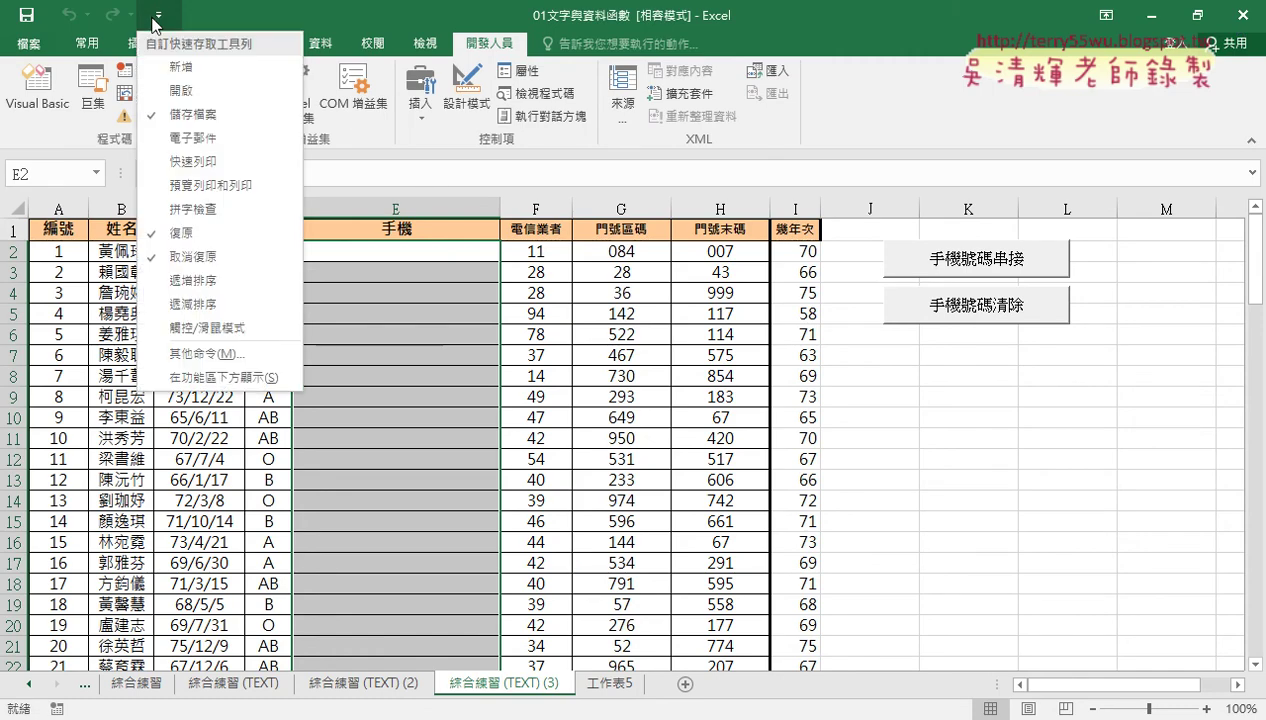
pyautogui.click(216, 356)
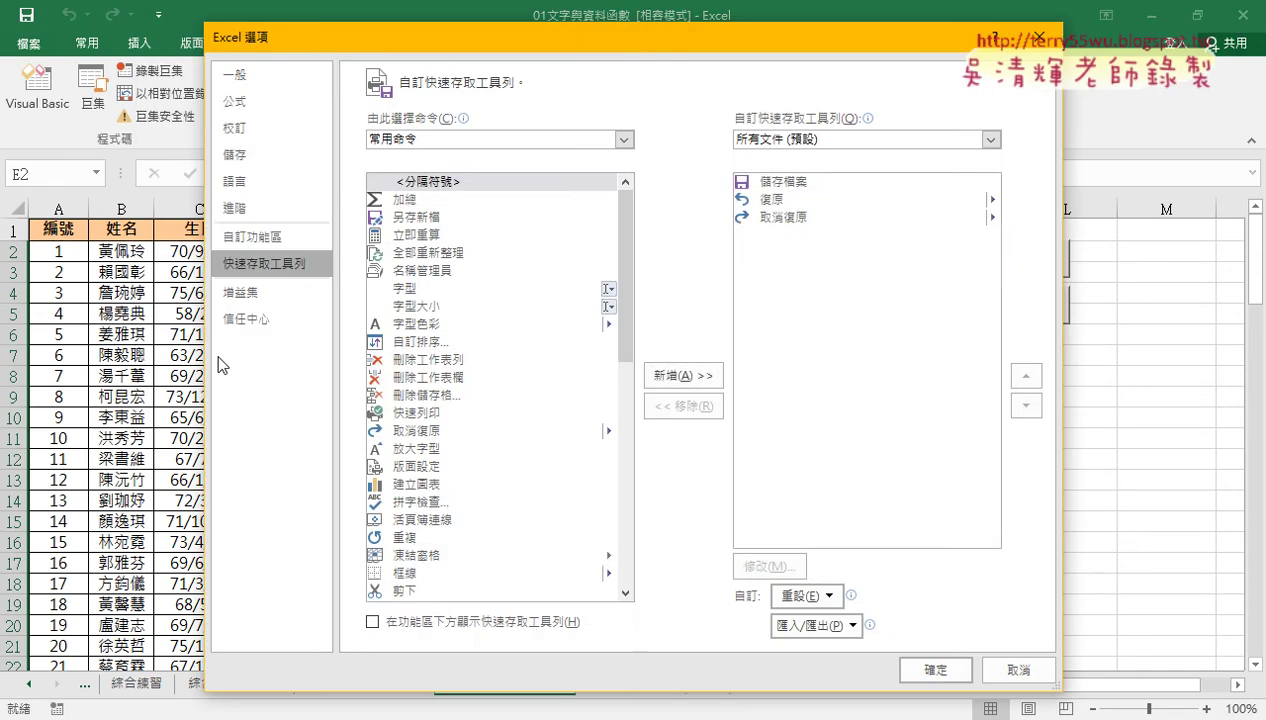
pyautogui.click(280, 237)
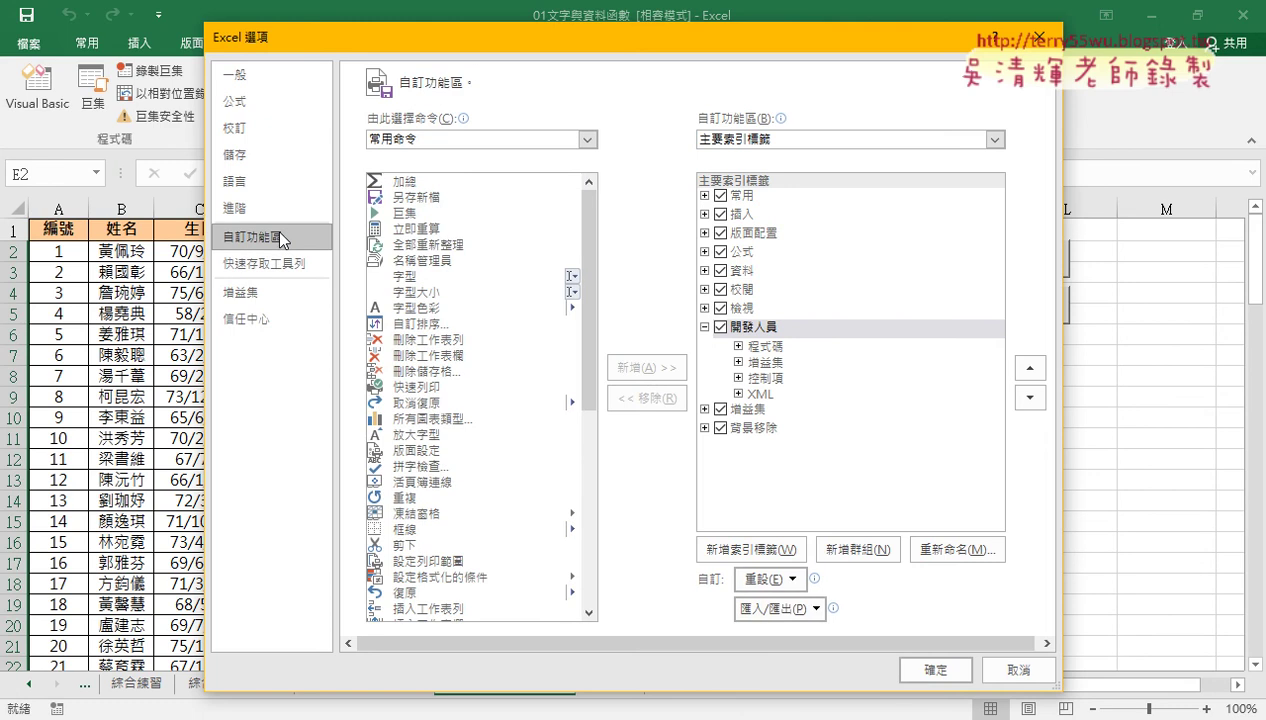